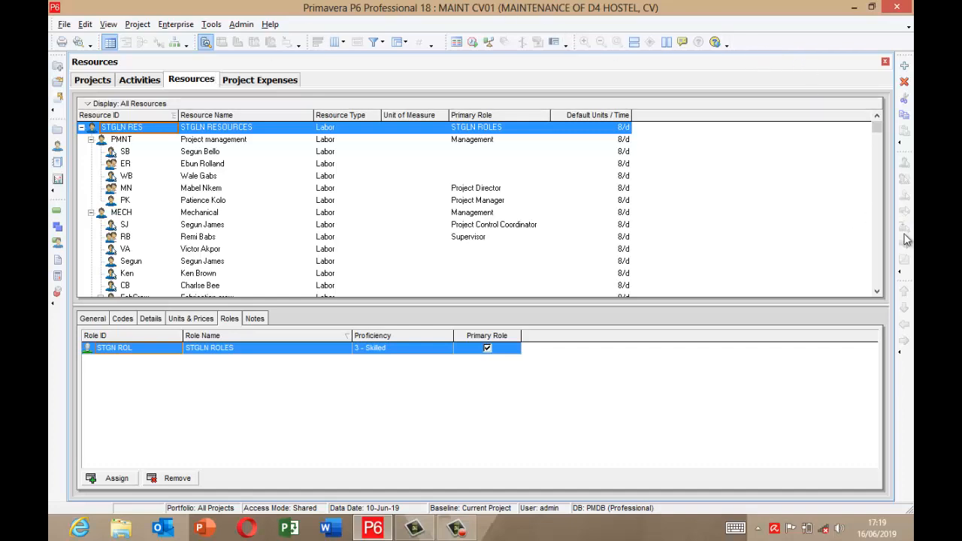
# Review the units and prices of each equipment resource, from D-10 through Excavator.
pyautogui.click(877, 256)
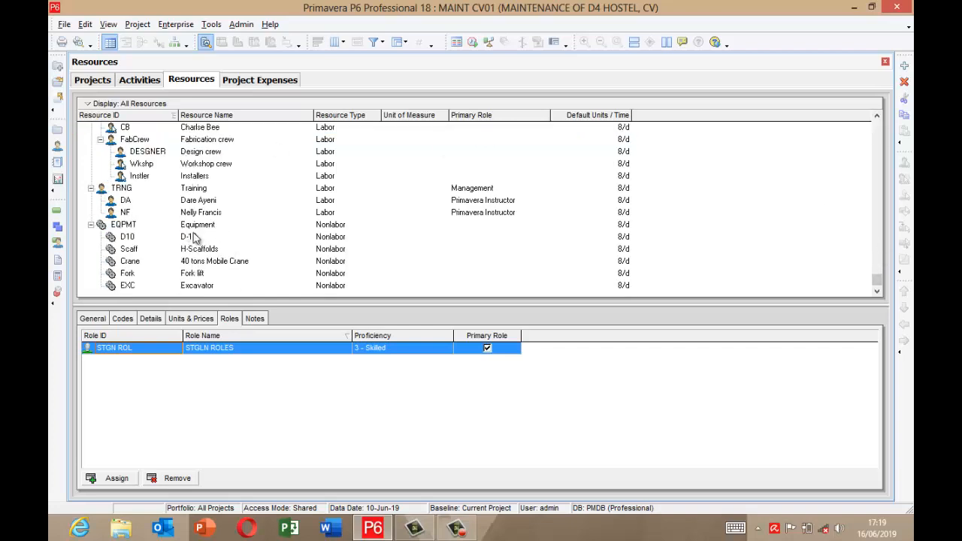
pyautogui.click(191, 319)
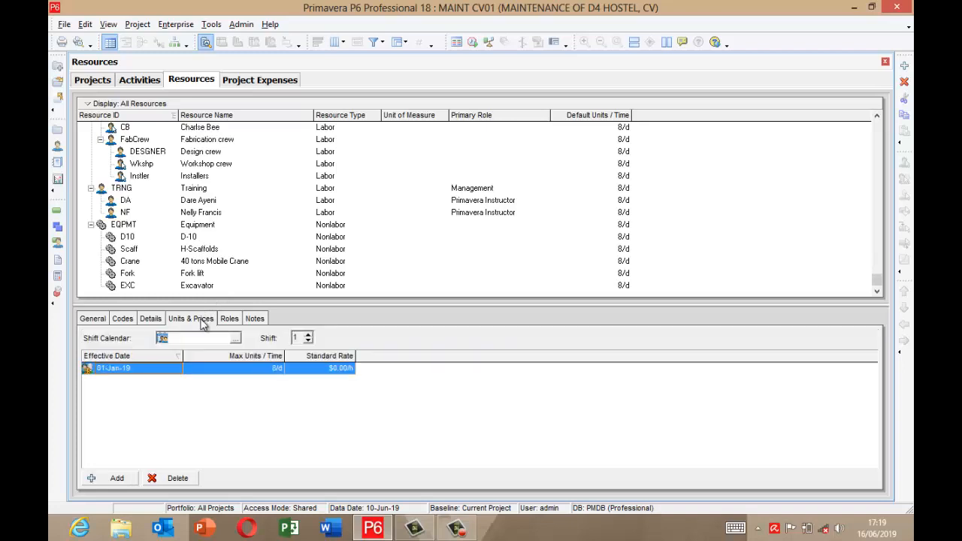
pyautogui.click(196, 226)
pyautogui.click(198, 239)
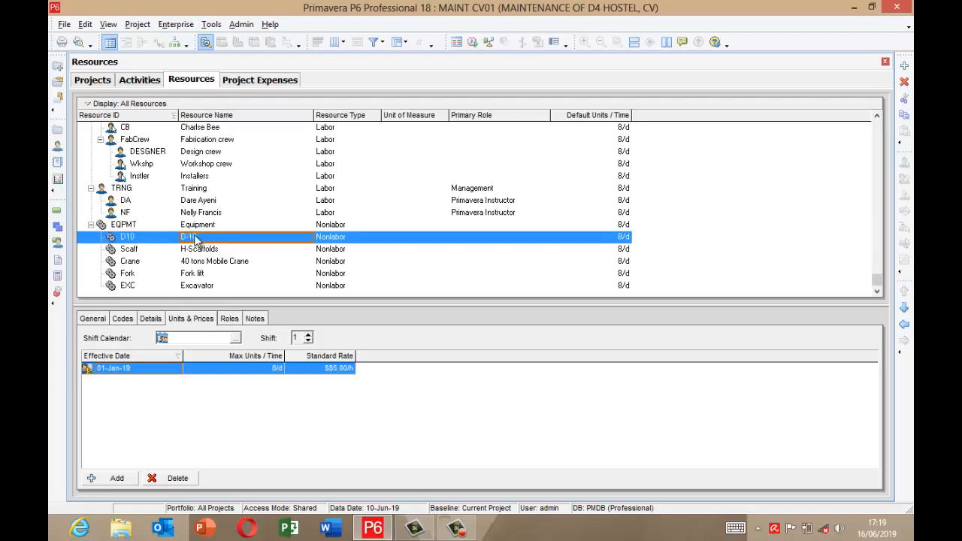
pyautogui.click(200, 252)
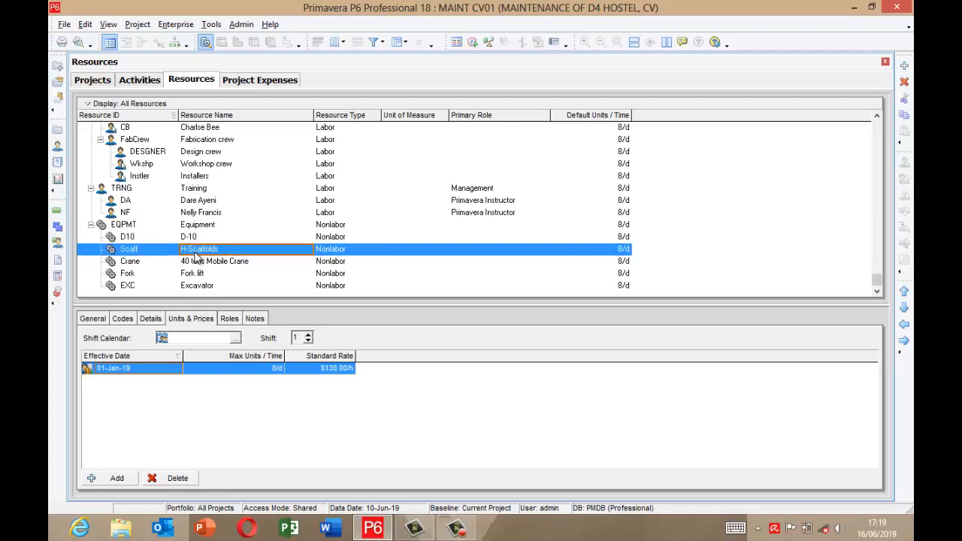
pyautogui.click(198, 263)
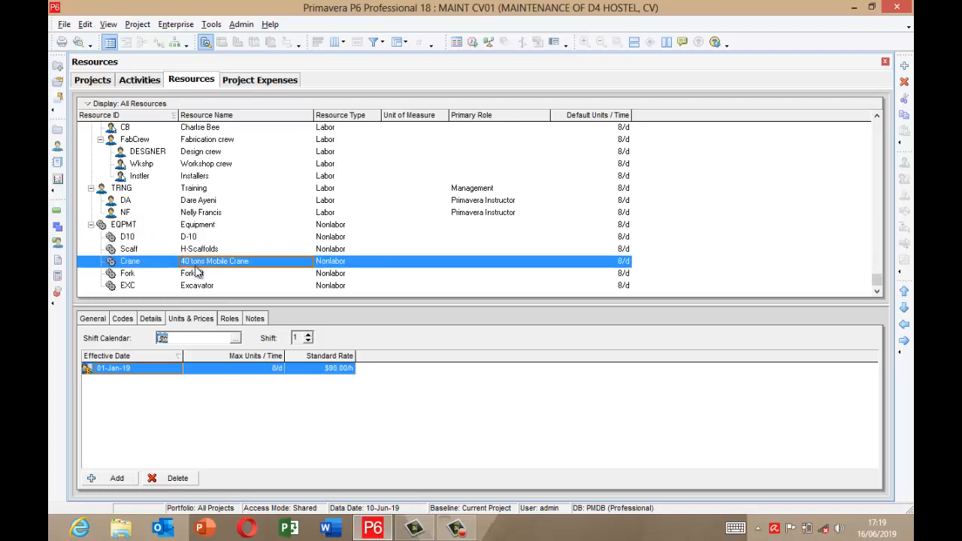
pyautogui.click(197, 275)
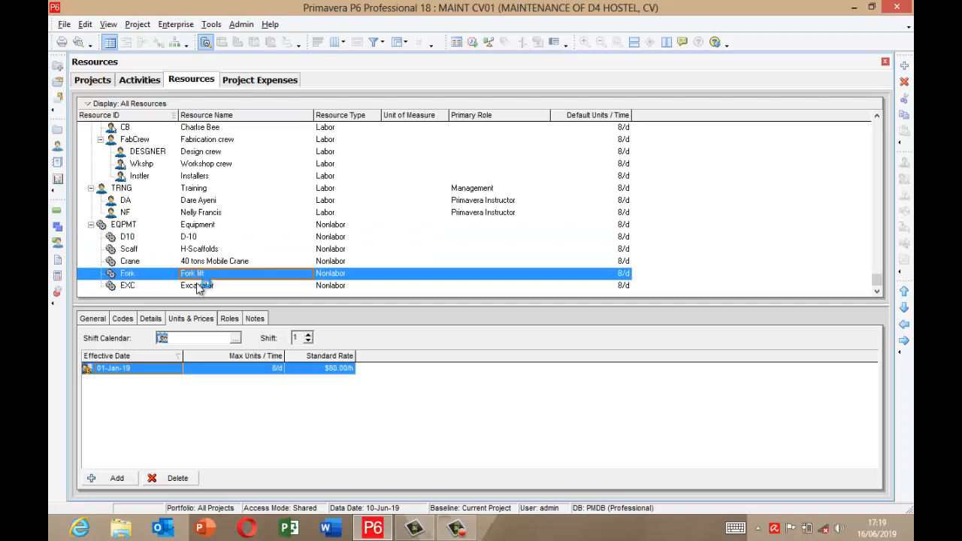
pyautogui.click(197, 286)
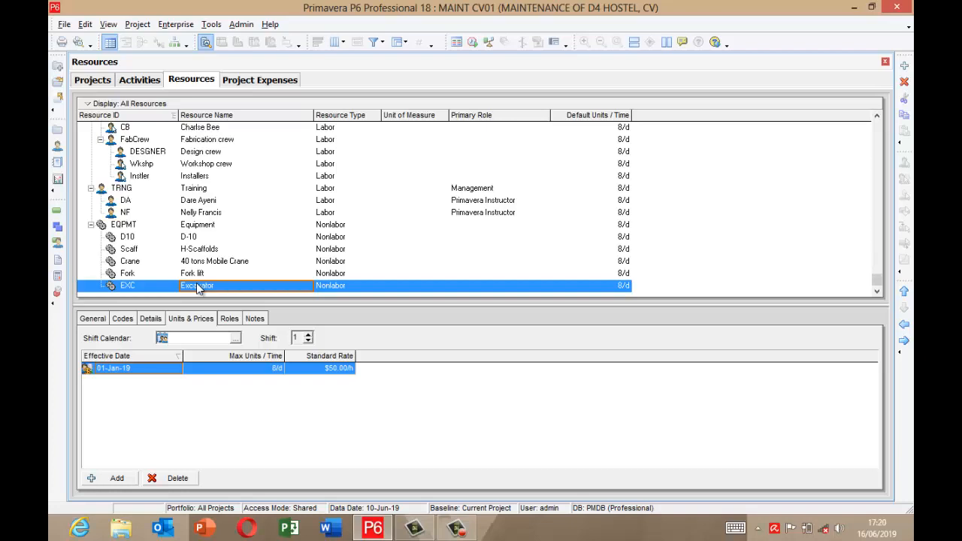
# Add a new resource under Equipment with the name Materials and the ID MAT.
pyautogui.click(192, 226)
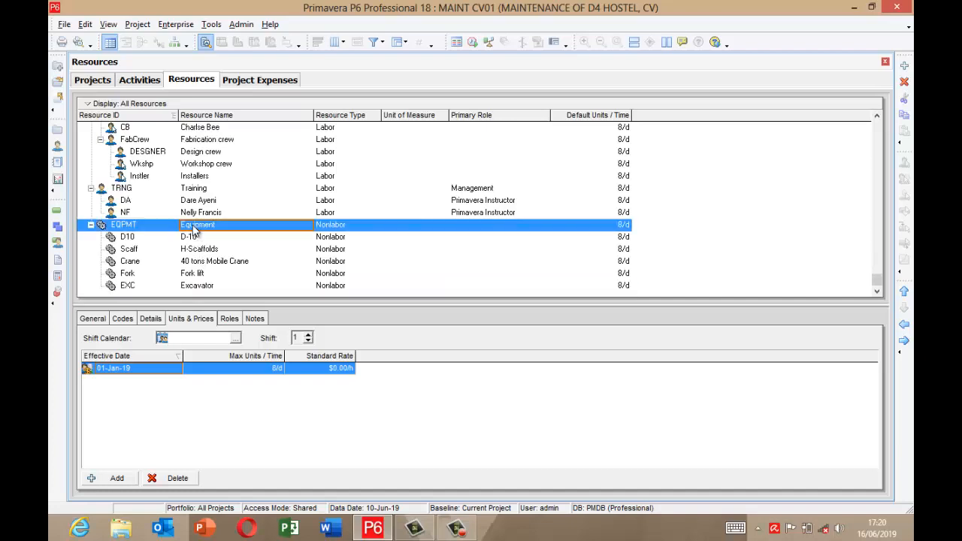
pyautogui.click(904, 64)
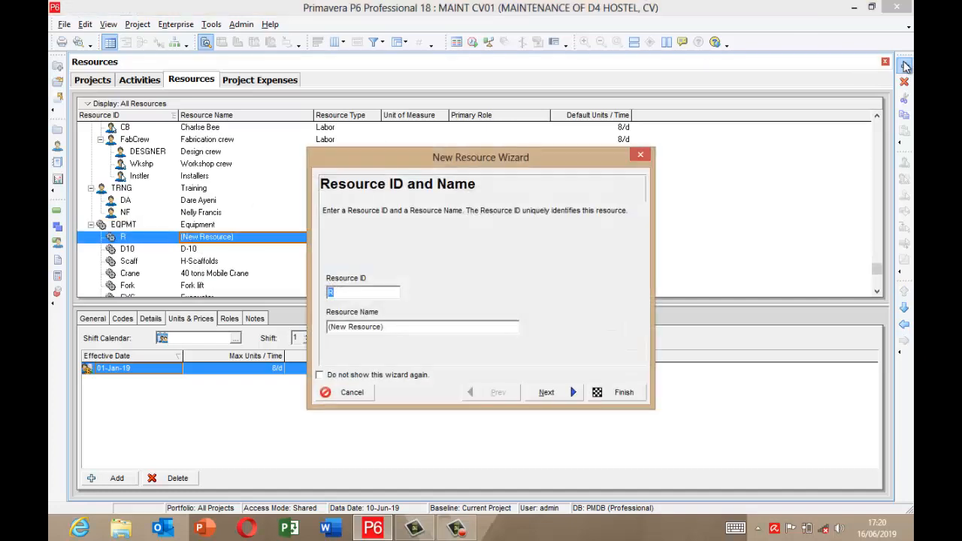
pyautogui.click(384, 328)
pyautogui.press('BackSpace')
pyautogui.press('BackSpace')
pyautogui.press('BackSpace')
pyautogui.press('BackSpace')
pyautogui.press('BackSpace')
pyautogui.press('BackSpace')
pyautogui.press('BackSpace')
pyautogui.press('BackSpace')
pyautogui.press('BackSpace')
pyautogui.press('BackSpace')
pyautogui.press('BackSpace')
pyautogui.press('BackSpace')
pyautogui.press('BackSpace')
pyautogui.press('BackSpace')
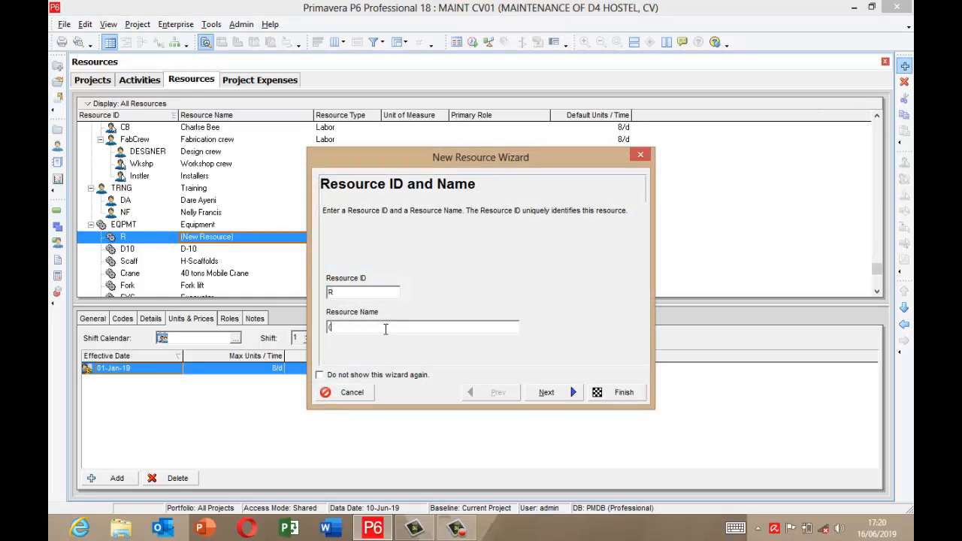
pyautogui.write('Materials')
pyautogui.doubleClick(337, 293)
pyautogui.press('BackSpace')
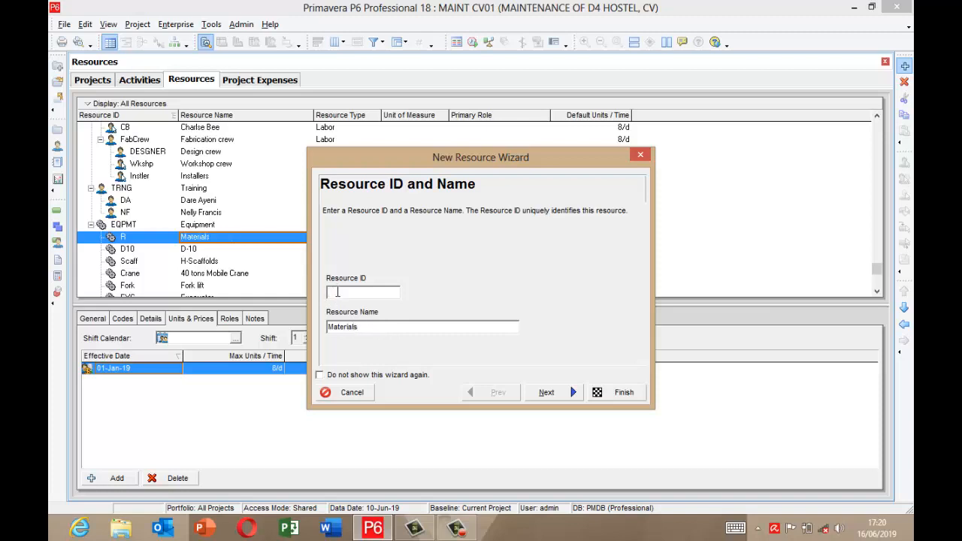
pyautogui.write('Ma')
pyautogui.press('BackSpace')
pyautogui.write('AT')
pyautogui.click(553, 394)
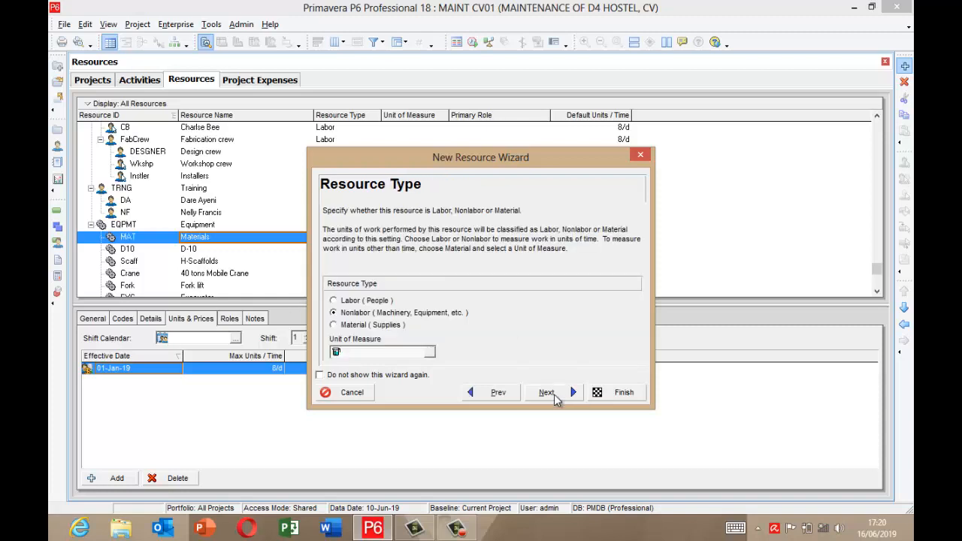
# Create Materials as a Material resource with Each as its unit of measure, and outdent it to the same level as Equipment.
pyautogui.click(353, 328)
pyautogui.click(429, 353)
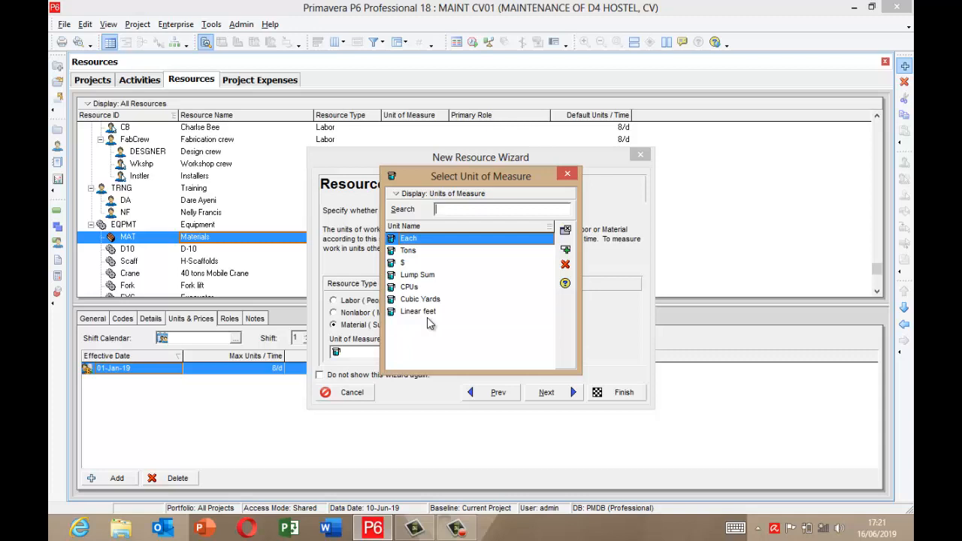
pyautogui.click(565, 249)
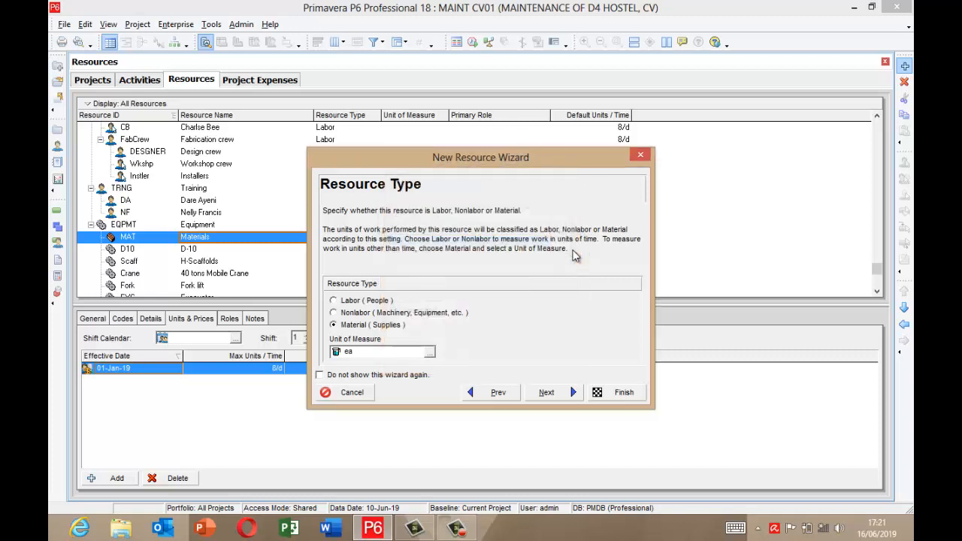
pyautogui.click(552, 396)
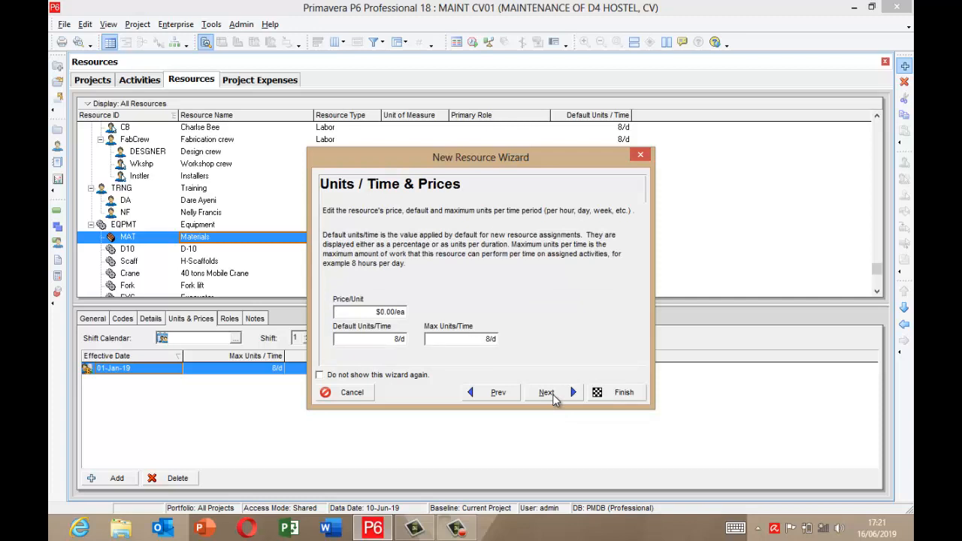
pyautogui.click(623, 392)
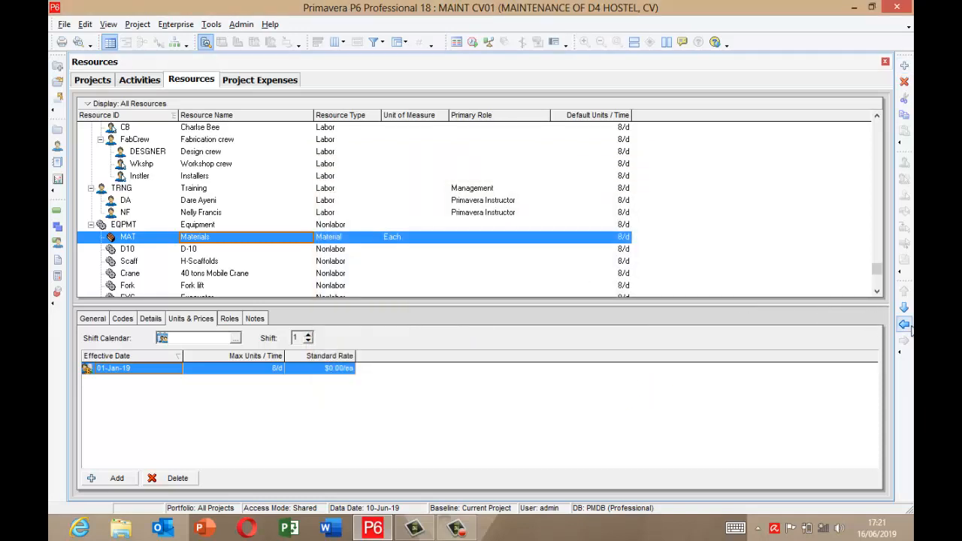
pyautogui.click(905, 325)
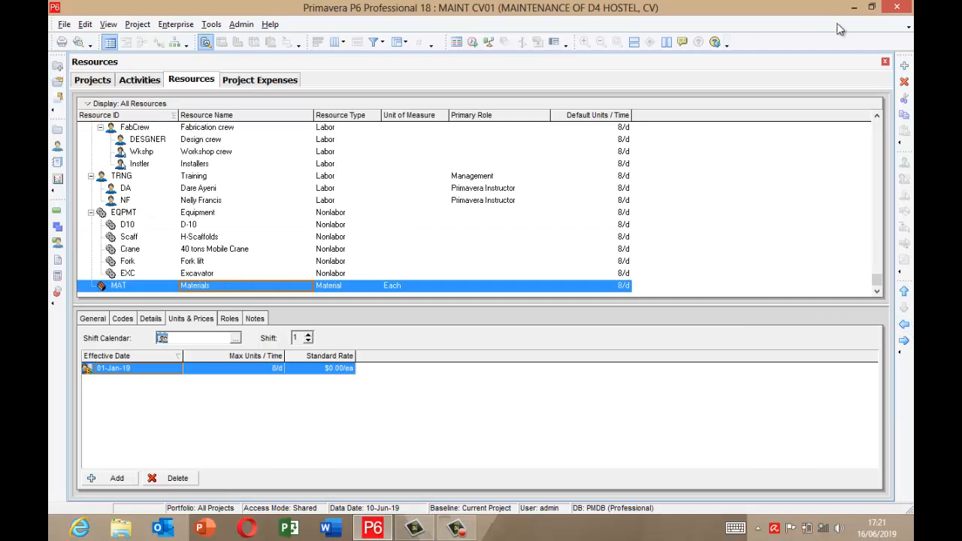
# Add a new resource under Materials with the name Flushing system and the ID FS.
pyautogui.click(904, 68)
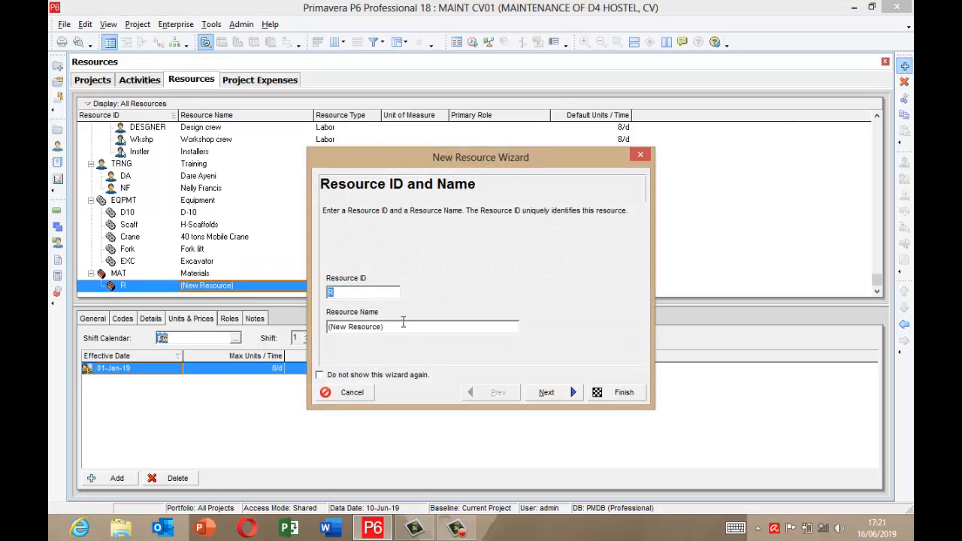
pyautogui.click(400, 327)
pyautogui.press('BackSpace')
pyautogui.press('BackSpace')
pyautogui.press('BackSpace')
pyautogui.press('BackSpace')
pyautogui.press('BackSpace')
pyautogui.press('BackSpace')
pyautogui.press('BackSpace')
pyautogui.press('BackSpace')
pyautogui.press('BackSpace')
pyautogui.press('BackSpace')
pyautogui.press('BackSpace')
pyautogui.press('BackSpace')
pyautogui.press('BackSpace')
pyautogui.press('BackSpace')
pyautogui.write('Flushing system')
pyautogui.click(344, 295)
pyautogui.press('BackSpace')
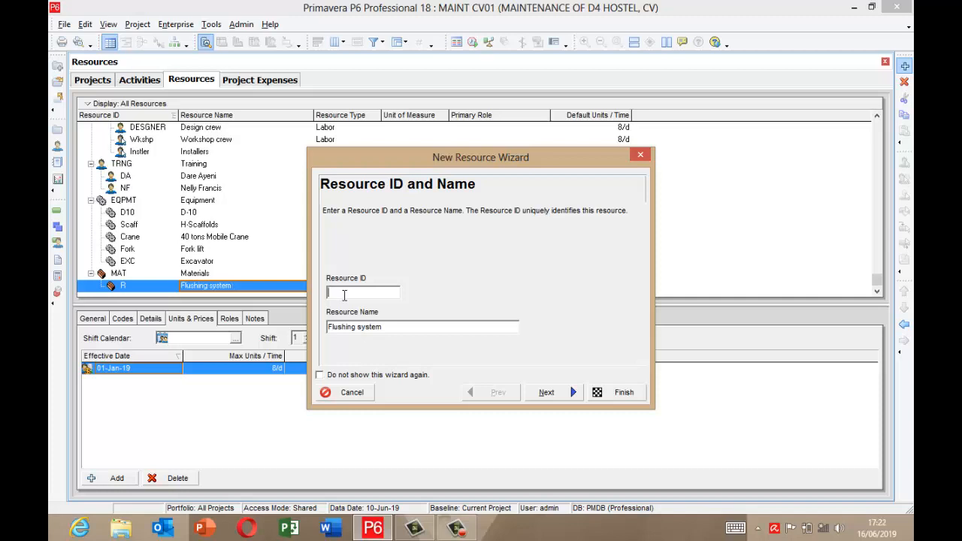
pyautogui.write('FS')
pyautogui.click(553, 393)
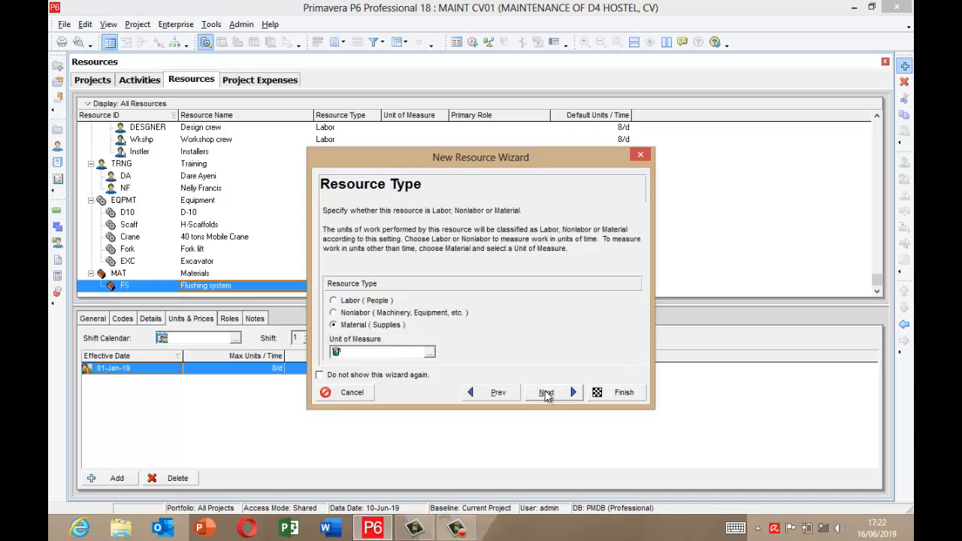
# Set the unit of measure of the Flushing system resource to Each.
pyautogui.click(546, 394)
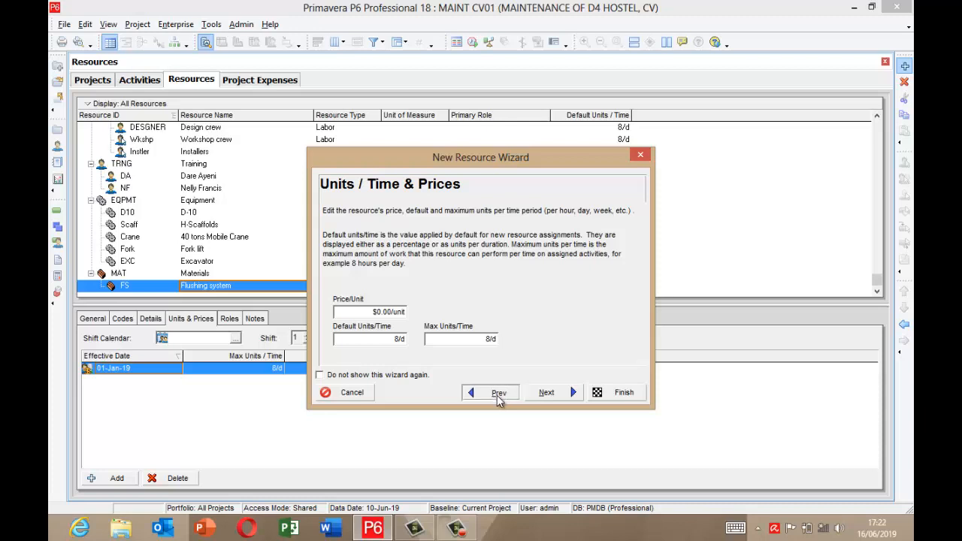
pyautogui.click(497, 392)
pyautogui.click(431, 352)
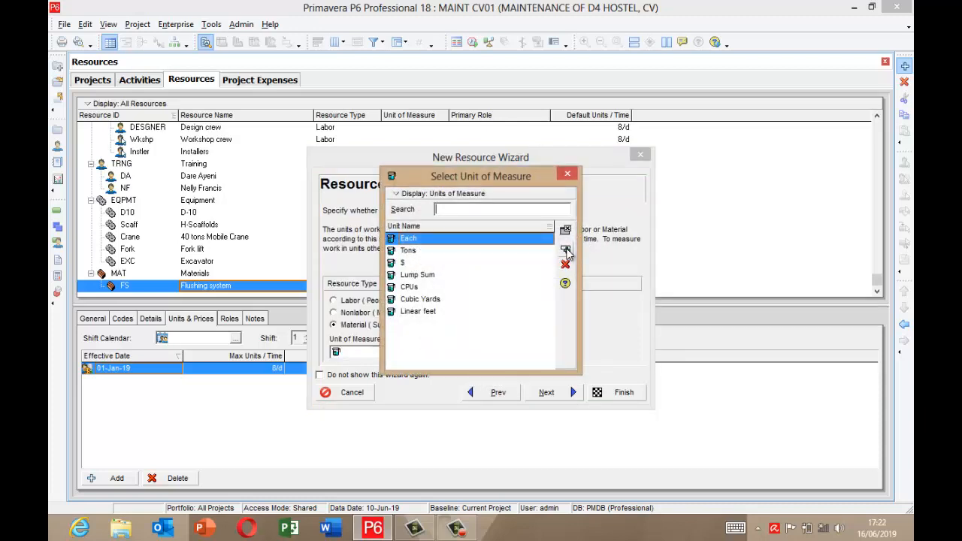
pyautogui.click(565, 229)
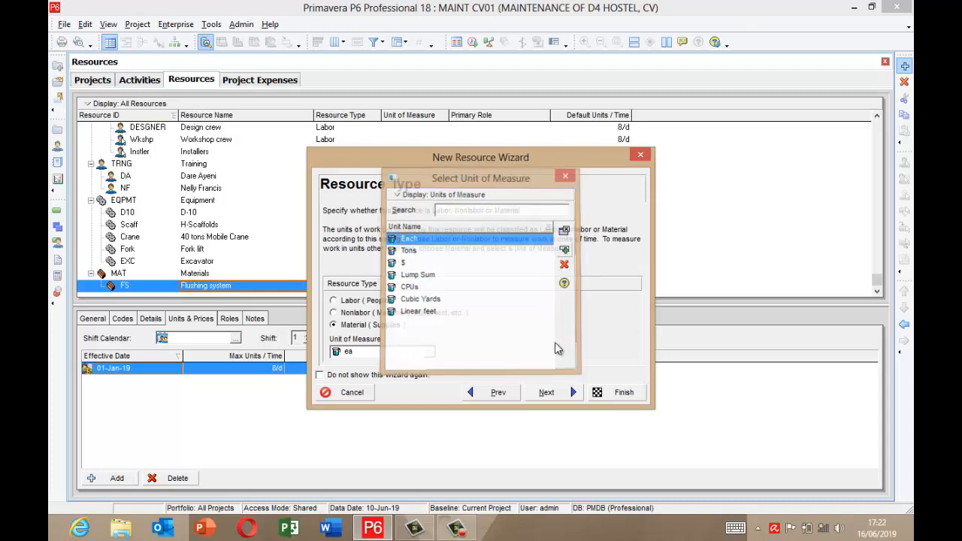
pyautogui.click(547, 396)
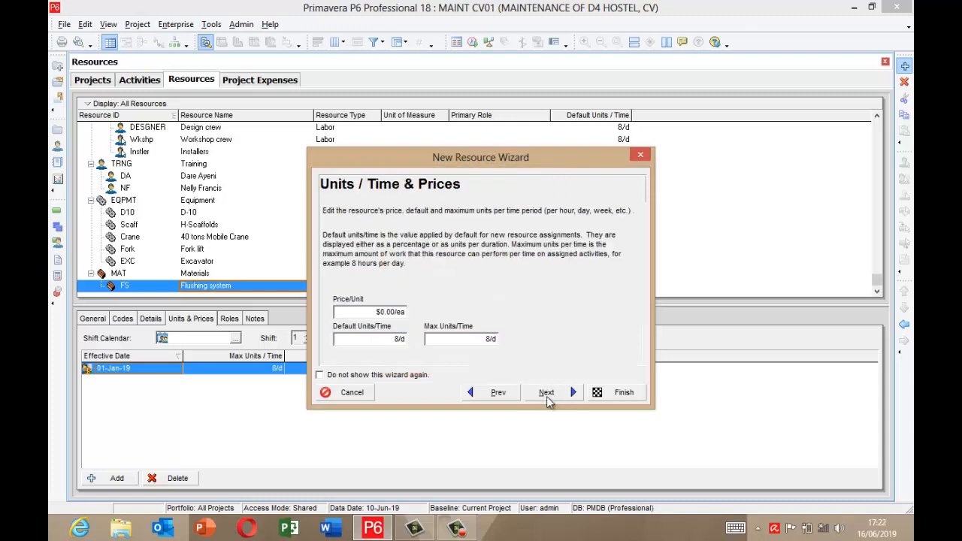
# Try to set the Flushing system's price per unit to $50.00/ea, and remove the ea unit from the price.
pyautogui.click(380, 314)
pyautogui.press('Left')
pyautogui.press('Left')
pyautogui.press('Left')
pyautogui.press('Left')
pyautogui.press('Left')
pyautogui.press('Left')
pyautogui.press('BackSpace')
pyautogui.write('50')
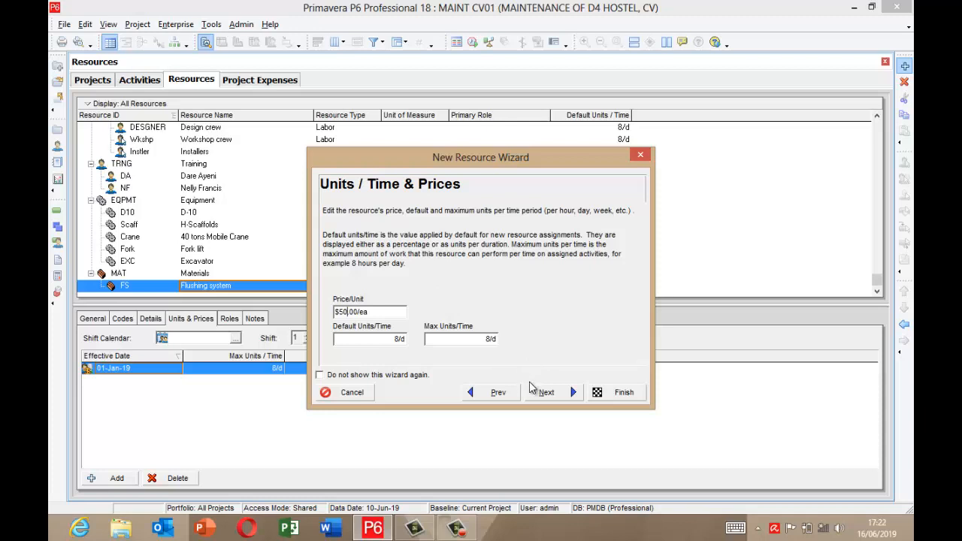
pyautogui.click(558, 393)
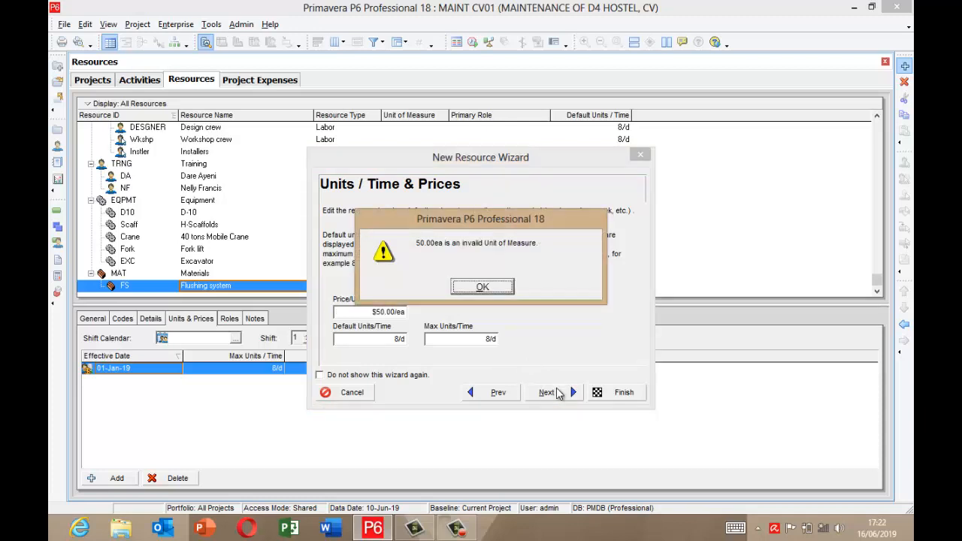
pyautogui.click(481, 287)
pyautogui.click(370, 311)
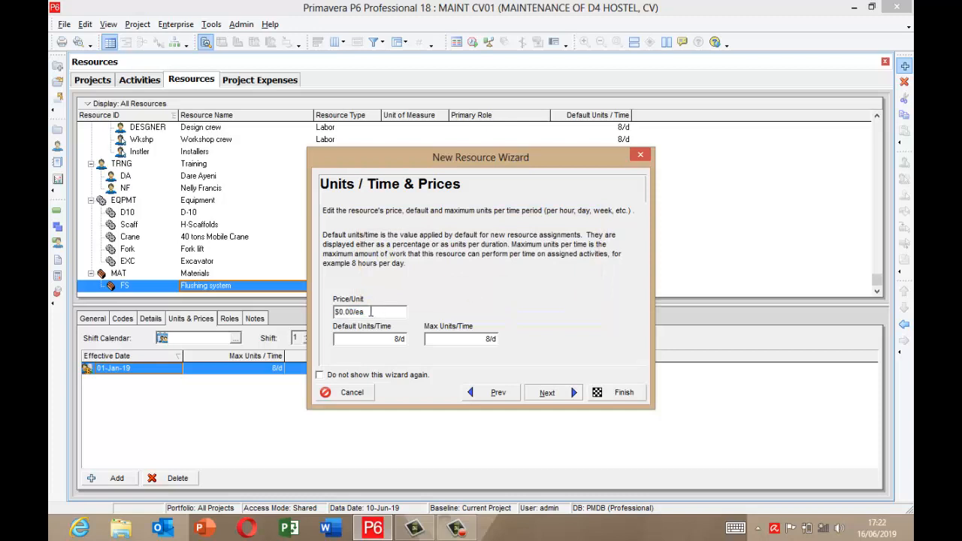
pyautogui.press('BackSpace')
pyautogui.press('BackSpace')
# Return to the Flushing system's resource type settings and reselect Each as its unit of measure.
pyautogui.click(483, 396)
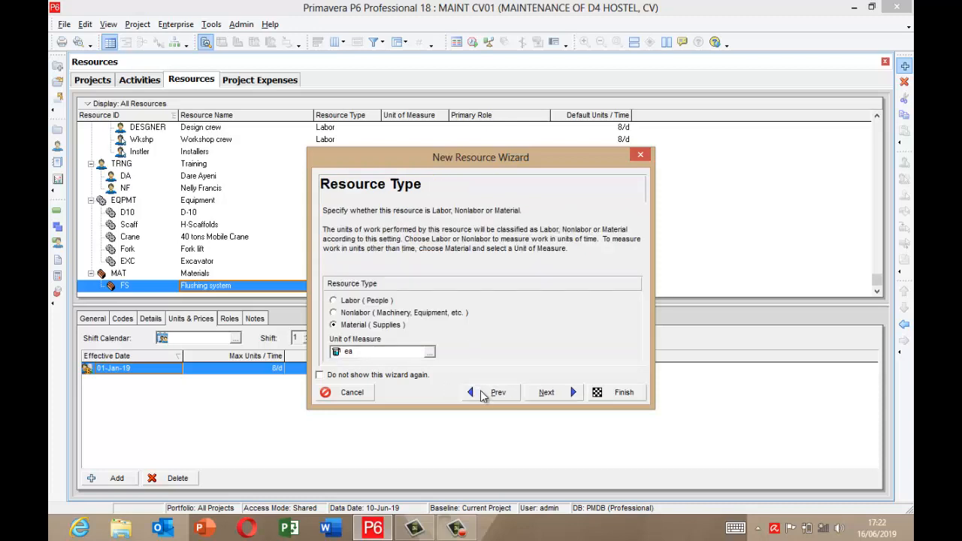
pyautogui.click(428, 352)
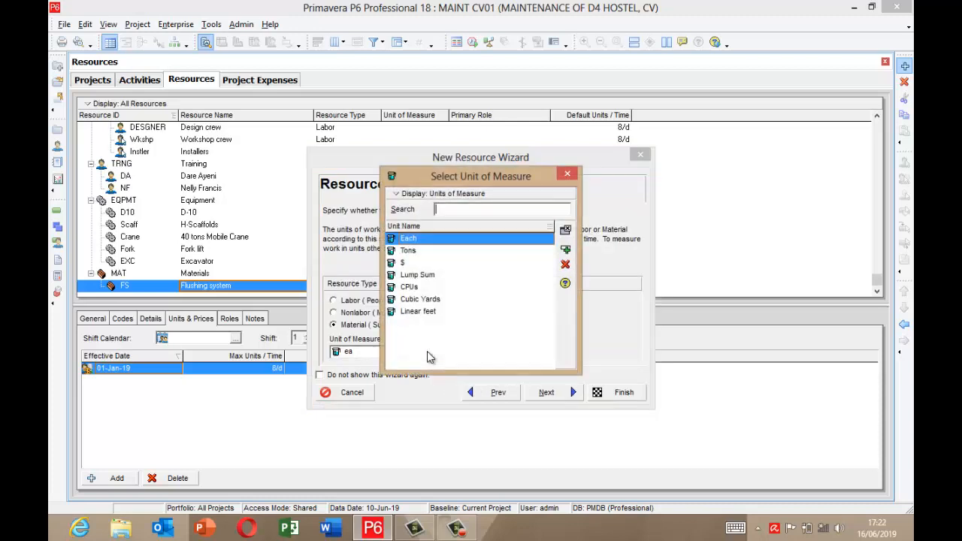
pyautogui.click(566, 230)
pyautogui.click(490, 394)
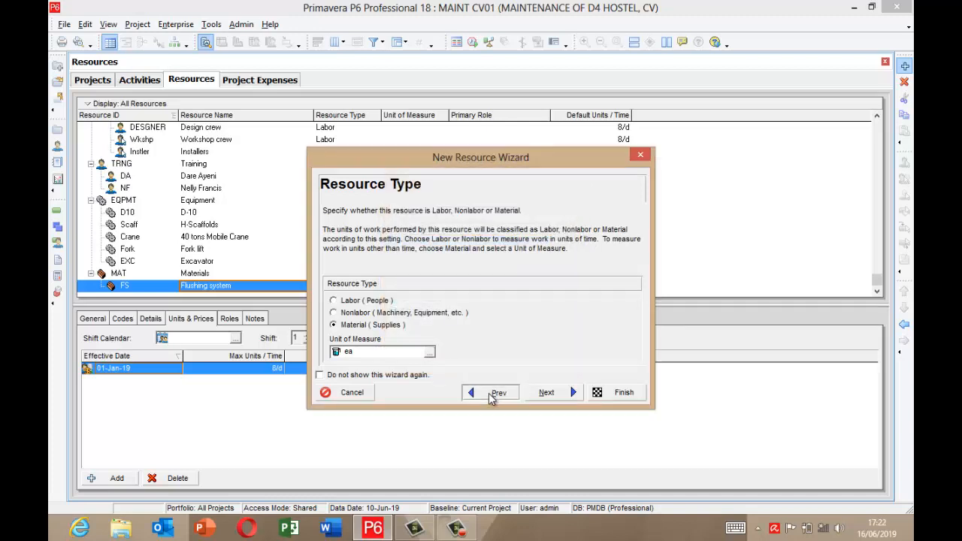
pyautogui.click(569, 392)
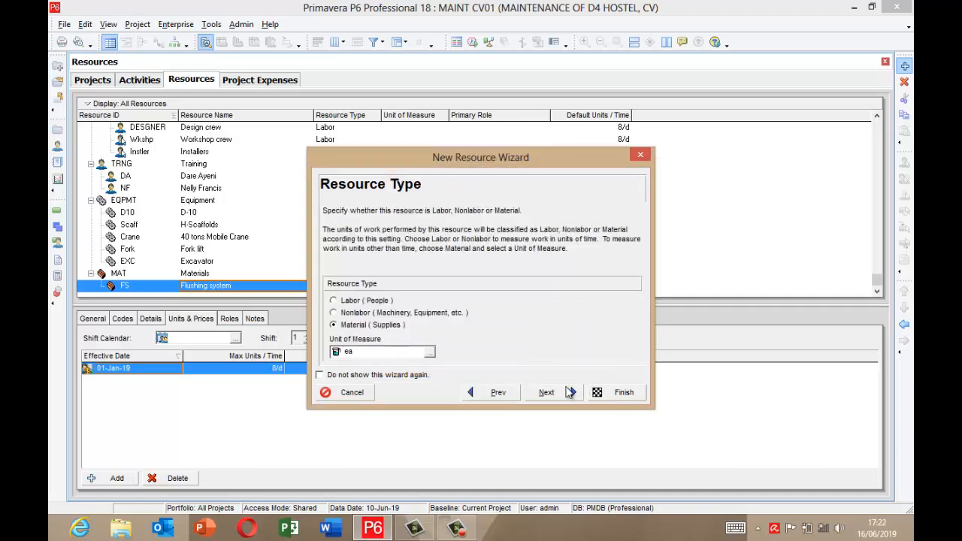
# Change the Flushing system's unit of measure to $ and continue to its units and prices.
pyautogui.click(429, 351)
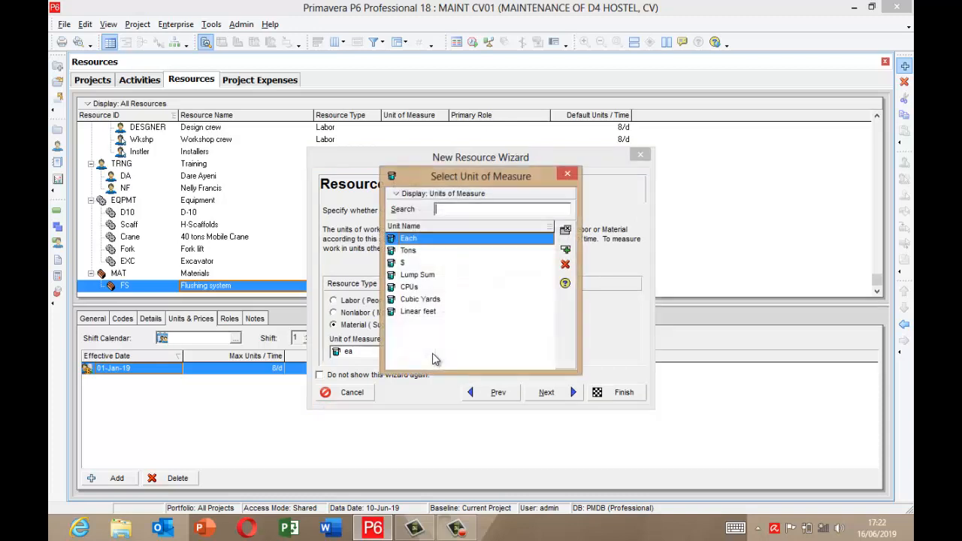
pyautogui.click(409, 264)
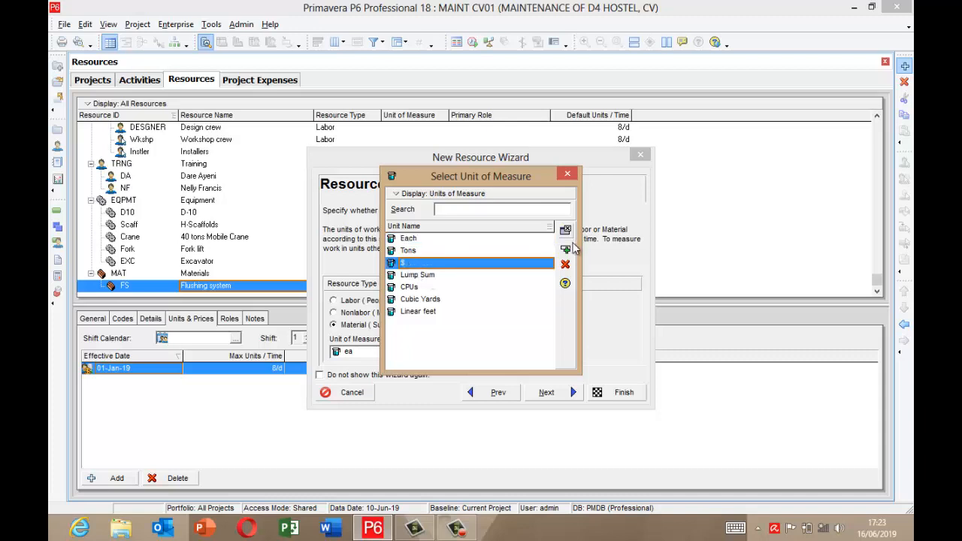
pyautogui.click(567, 252)
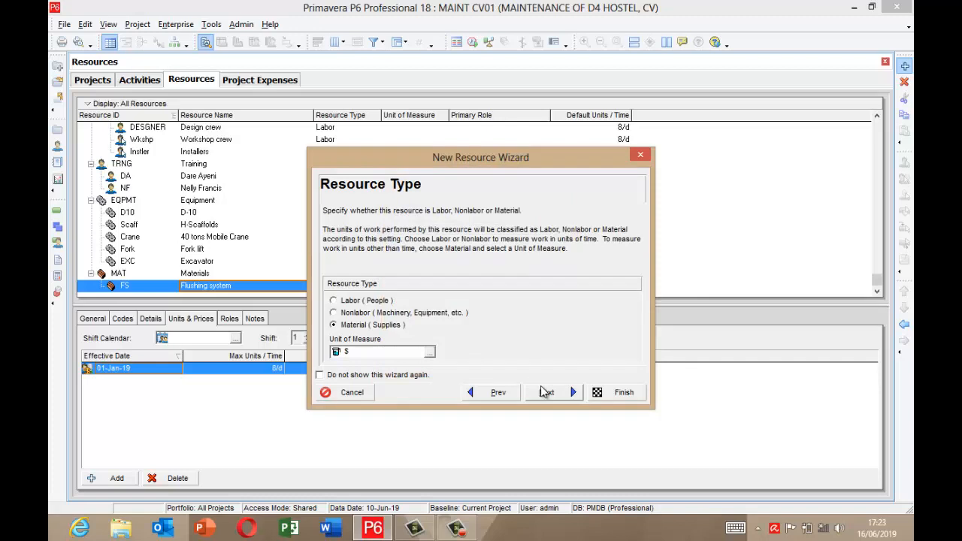
pyautogui.click(546, 392)
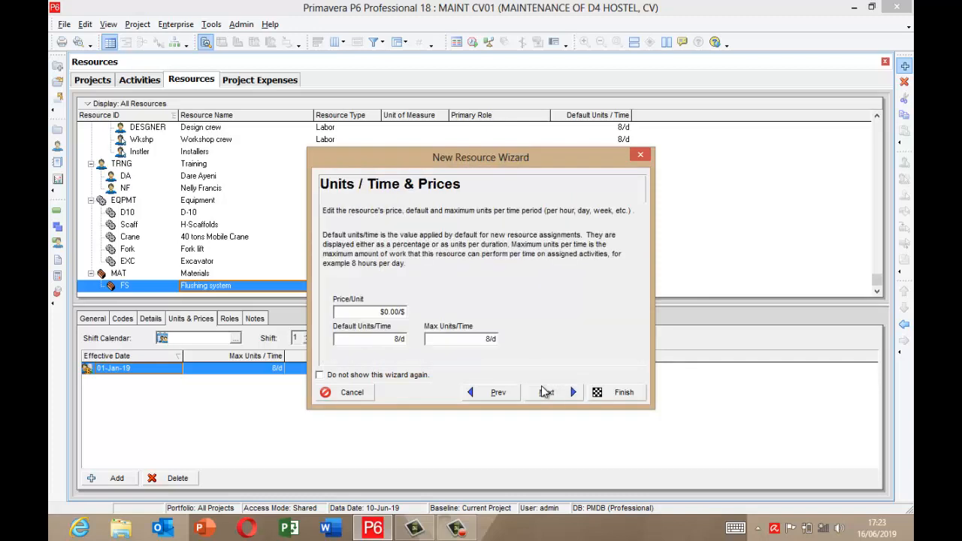
# Set the Flushing system's price per unit to $50.00/$ and continue to its contact details.
pyautogui.click(384, 311)
pyautogui.press('Left')
pyautogui.press('Left')
pyautogui.press('Left')
pyautogui.press('Left')
pyautogui.press('Left')
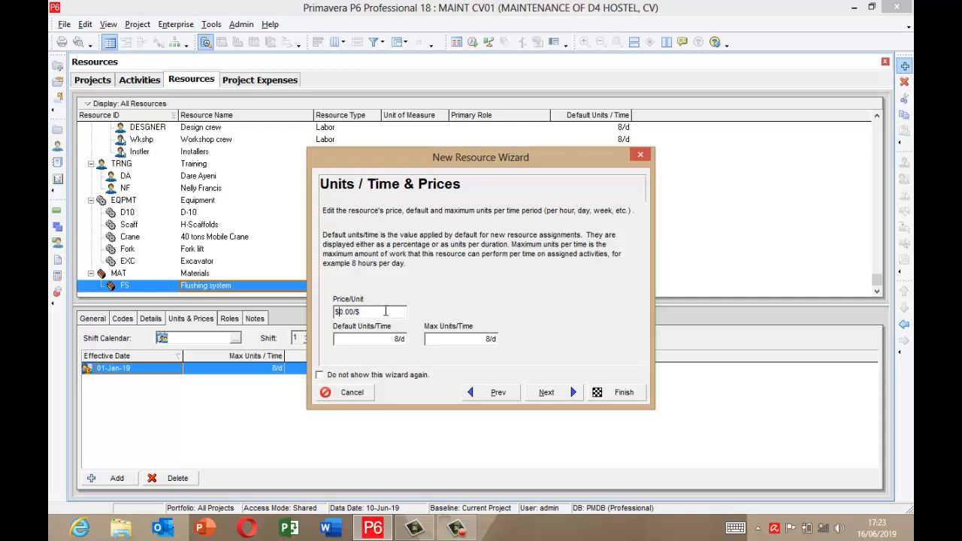
pyautogui.write('5')
pyautogui.click(561, 394)
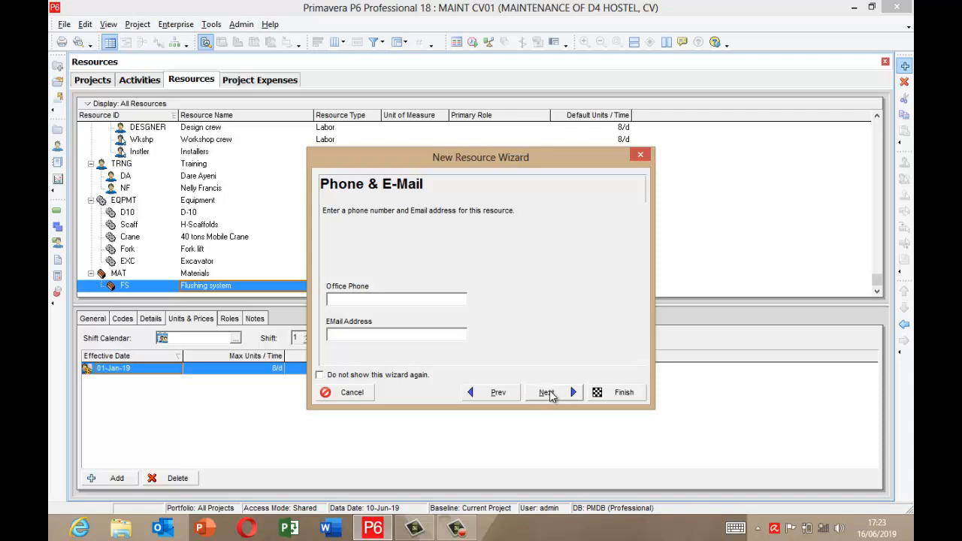
# Keep an existing calendar for the Flushing system, choose not to auto-compute actuals, and finish creating the resource.
pyautogui.click(549, 391)
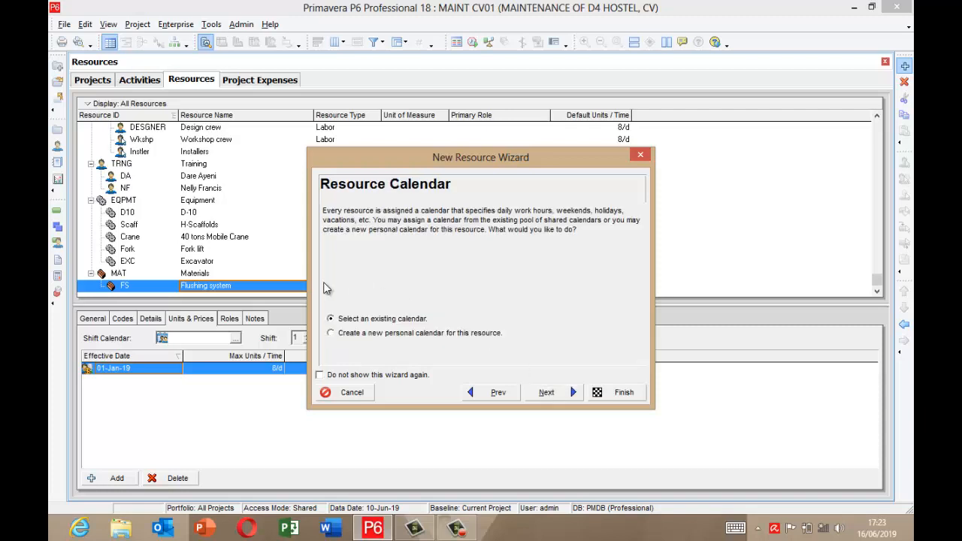
pyautogui.click(547, 393)
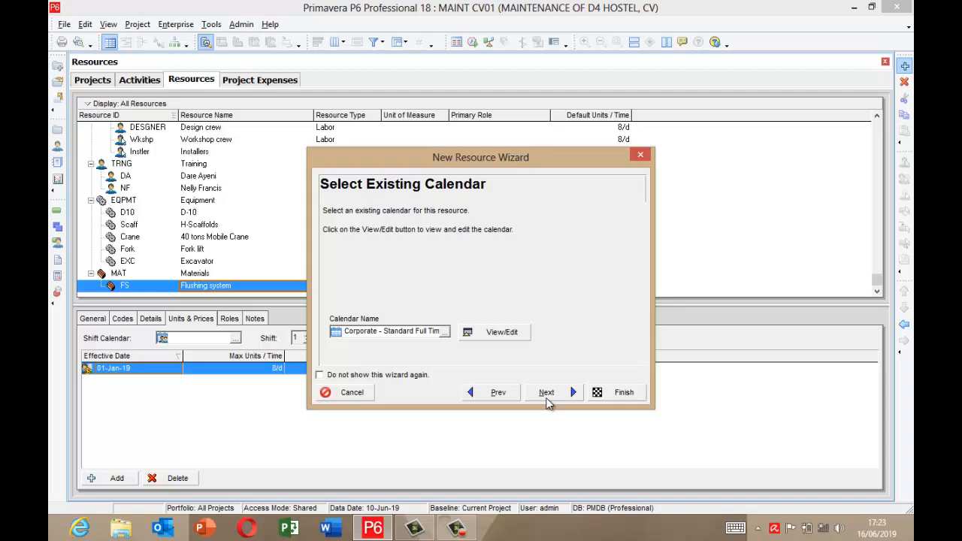
pyautogui.click(546, 392)
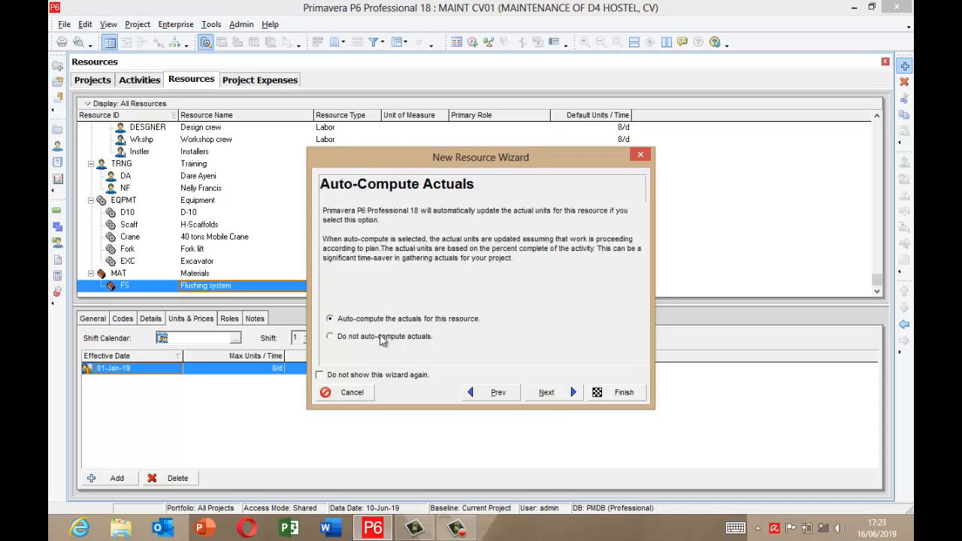
pyautogui.click(381, 340)
pyautogui.click(536, 396)
pyautogui.click(623, 393)
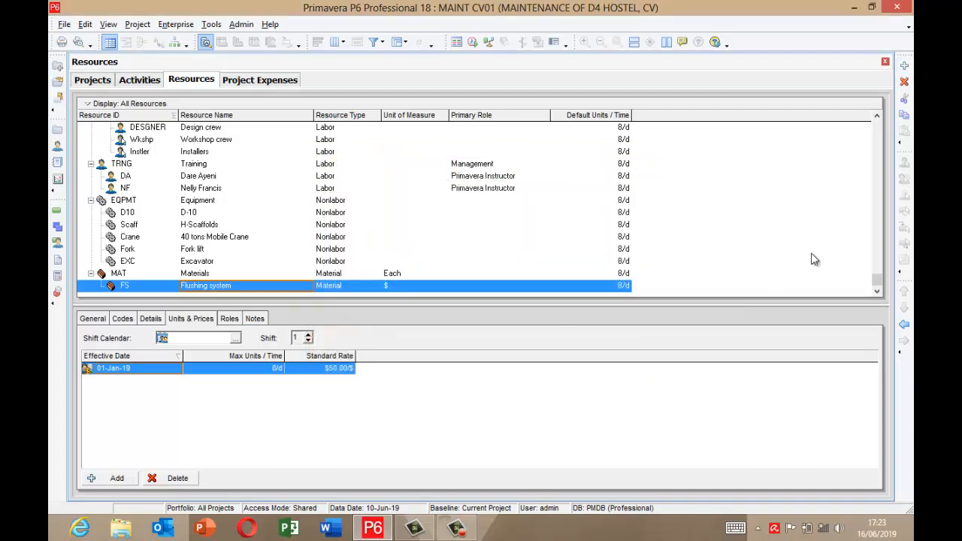
# Add a new resource named Basin flushing system with the resource ID Basin.
pyautogui.click(905, 66)
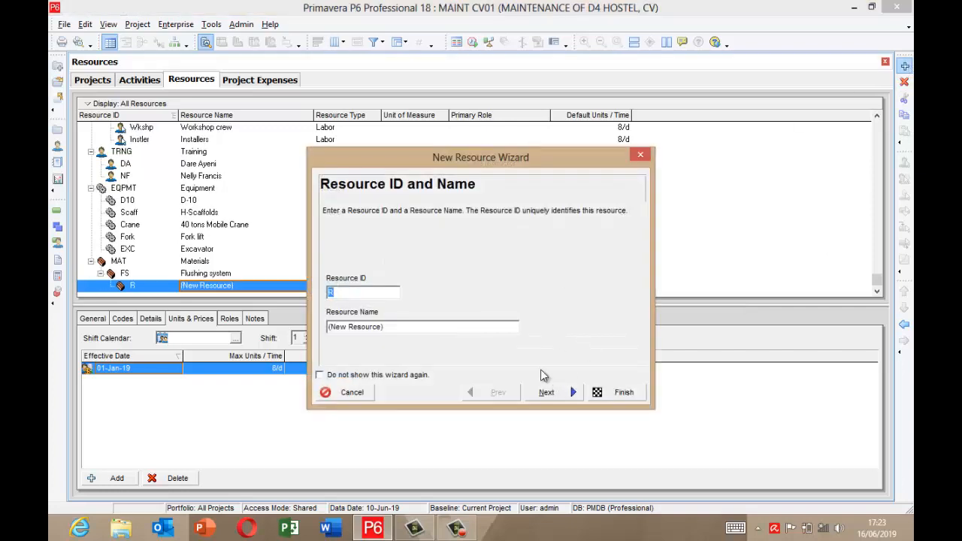
pyautogui.click(407, 327)
pyautogui.press('BackSpace')
pyautogui.press('BackSpace')
pyautogui.press('BackSpace')
pyautogui.press('BackSpace')
pyautogui.press('BackSpace')
pyautogui.press('BackSpace')
pyautogui.press('BackSpace')
pyautogui.press('BackSpace')
pyautogui.press('BackSpace')
pyautogui.press('BackSpace')
pyautogui.press('BackSpace')
pyautogui.press('BackSpace')
pyautogui.press('BackSpace')
pyautogui.press('BackSpace')
pyautogui.write('Basin flushing system')
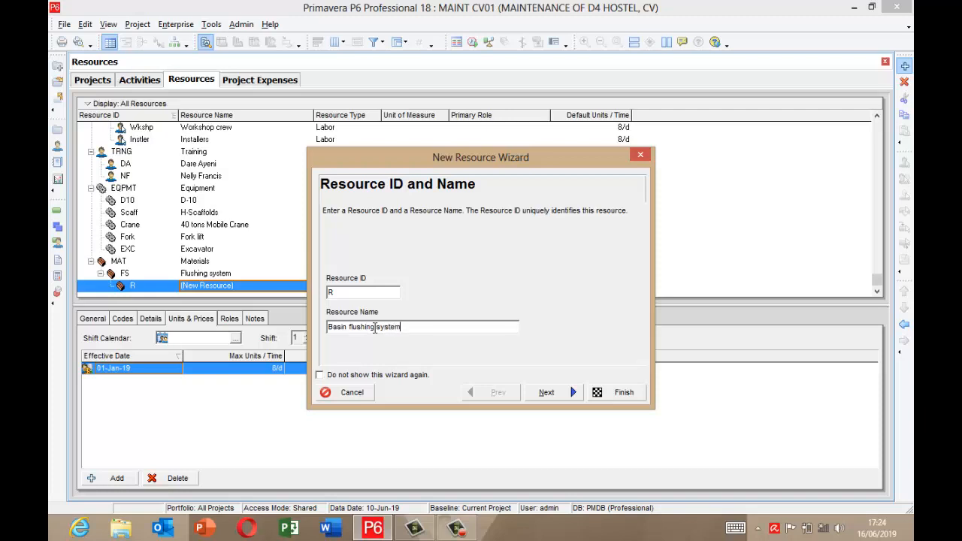
pyautogui.click(345, 292)
pyautogui.press('BackSpace')
pyautogui.write('Basin')
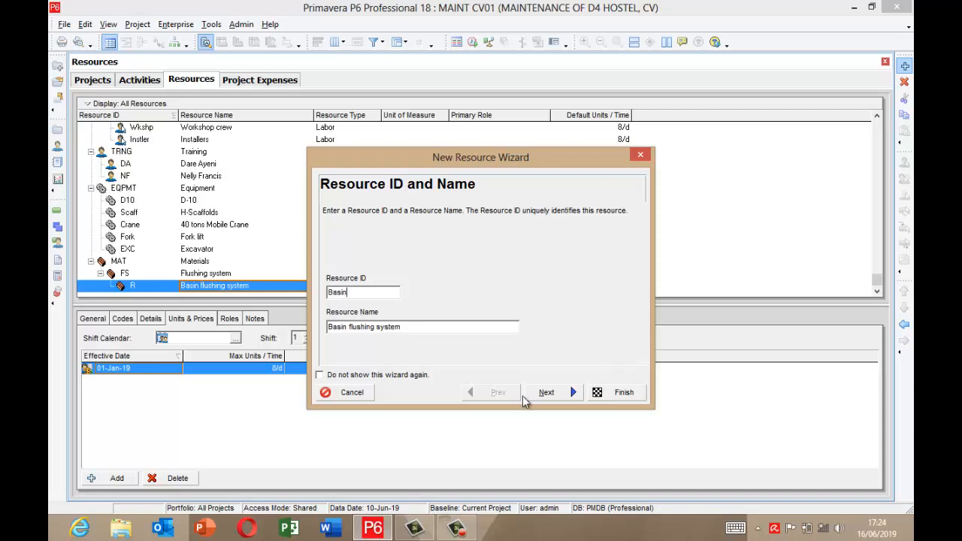
pyautogui.click(548, 392)
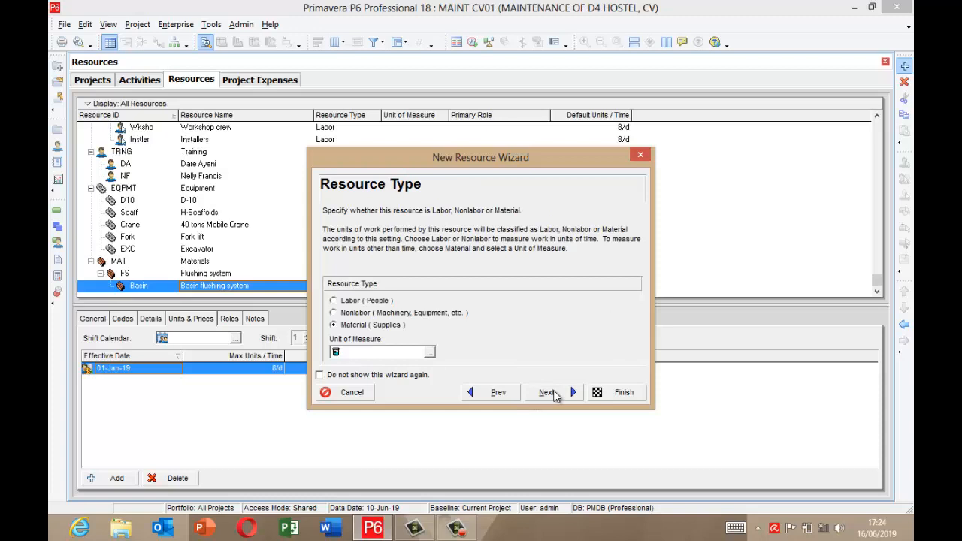
# Keep the Basin flushing system as a Material resource and set its price per unit to $40.00/unit.
pyautogui.click(549, 392)
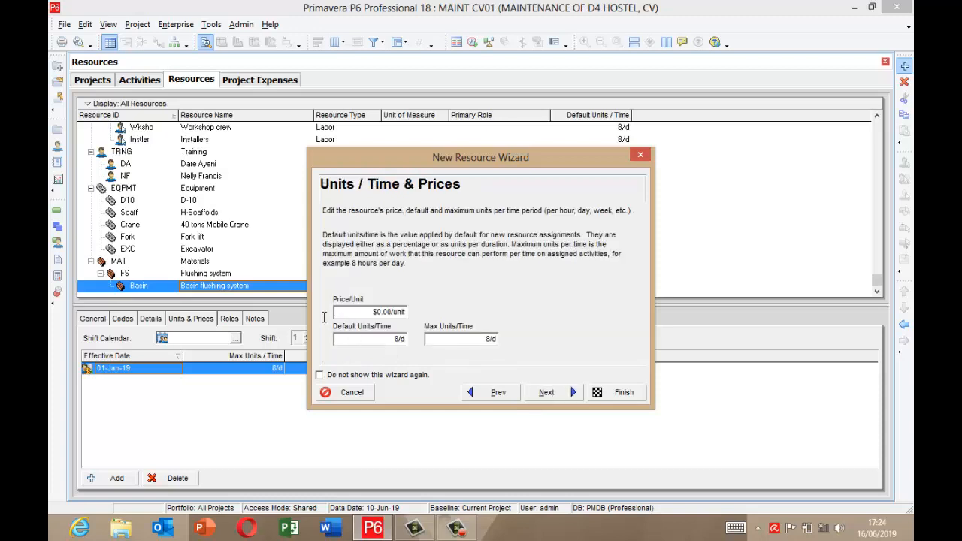
pyautogui.click(377, 315)
pyautogui.press('Left')
pyautogui.press('Left')
pyautogui.press('Left')
pyautogui.press('Left')
pyautogui.press('Left')
pyautogui.press('Left')
pyautogui.press('Left')
pyautogui.press('Left')
pyautogui.write('4')
pyautogui.click(557, 391)
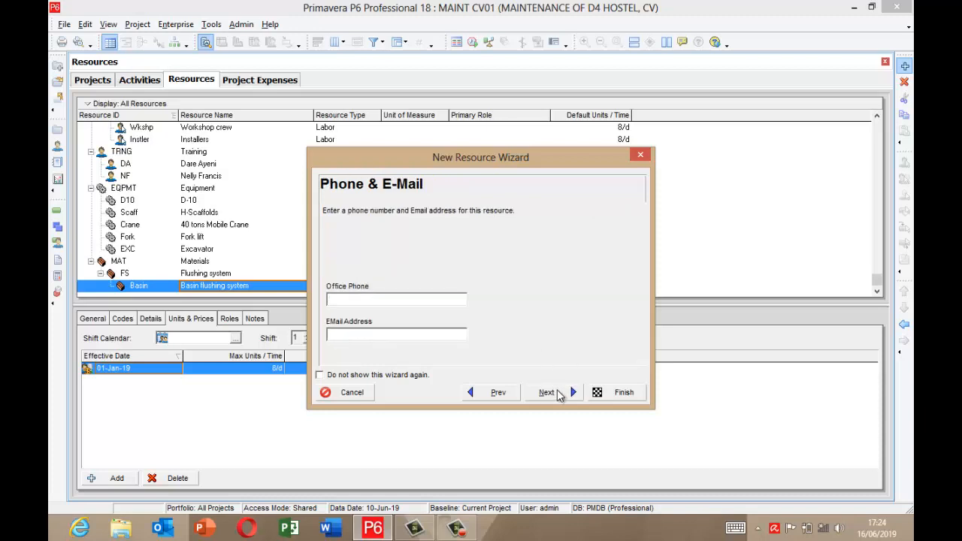
# Finish the Basin flushing system resource without auto-computing actuals, and outdent it to sit directly under Materials.
pyautogui.click(557, 392)
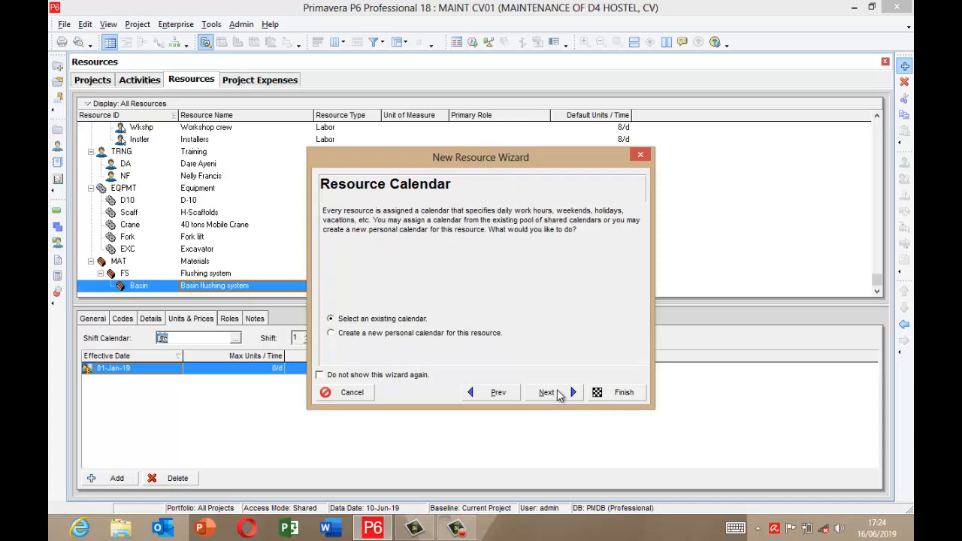
pyautogui.click(556, 391)
pyautogui.click(556, 391)
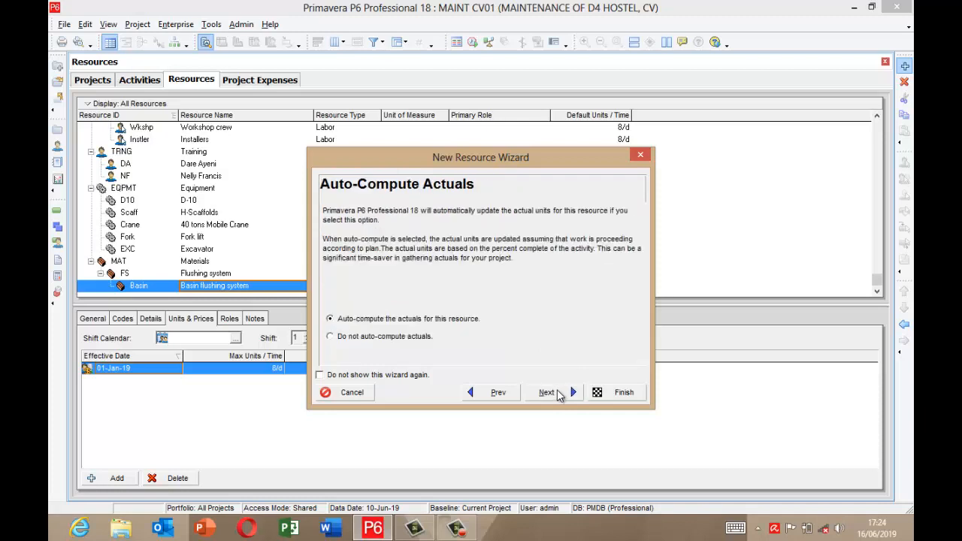
pyautogui.click(347, 338)
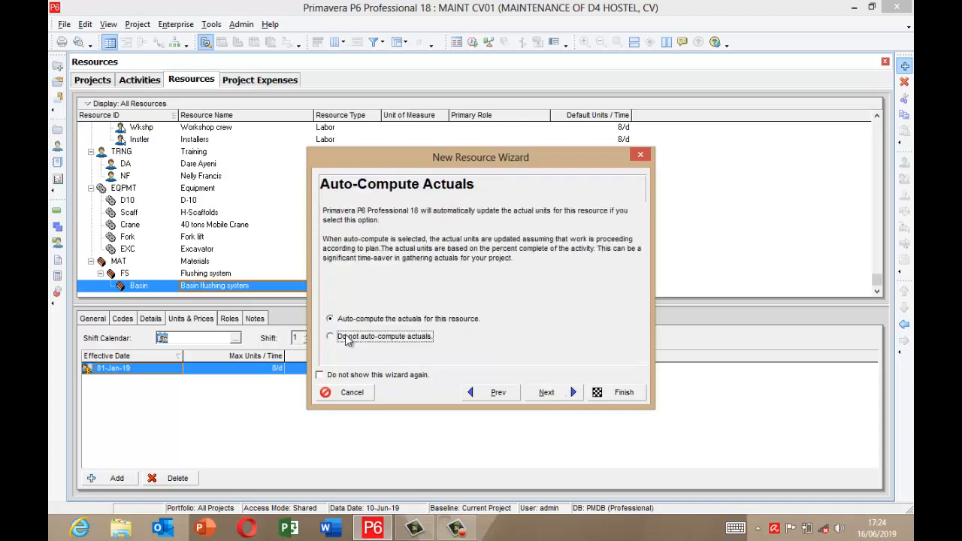
pyautogui.click(557, 392)
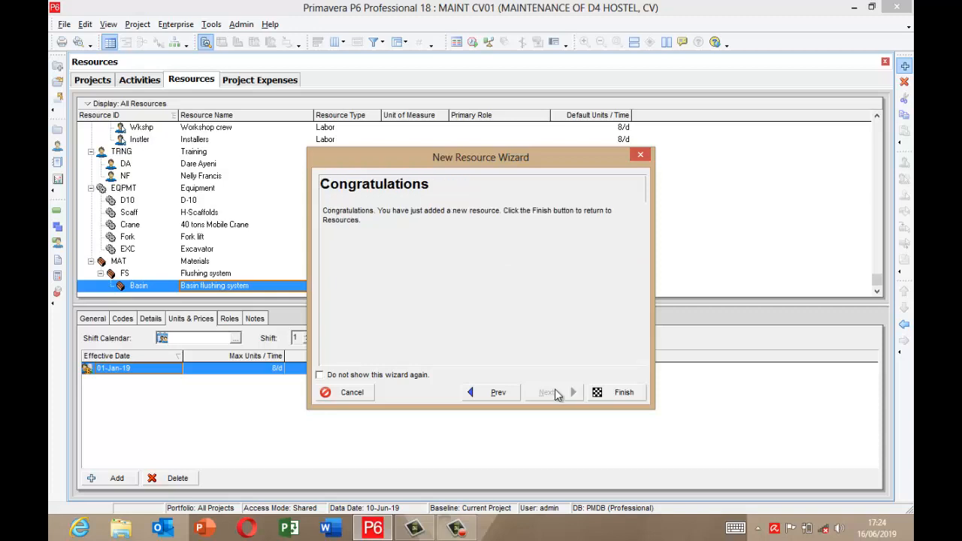
pyautogui.click(623, 393)
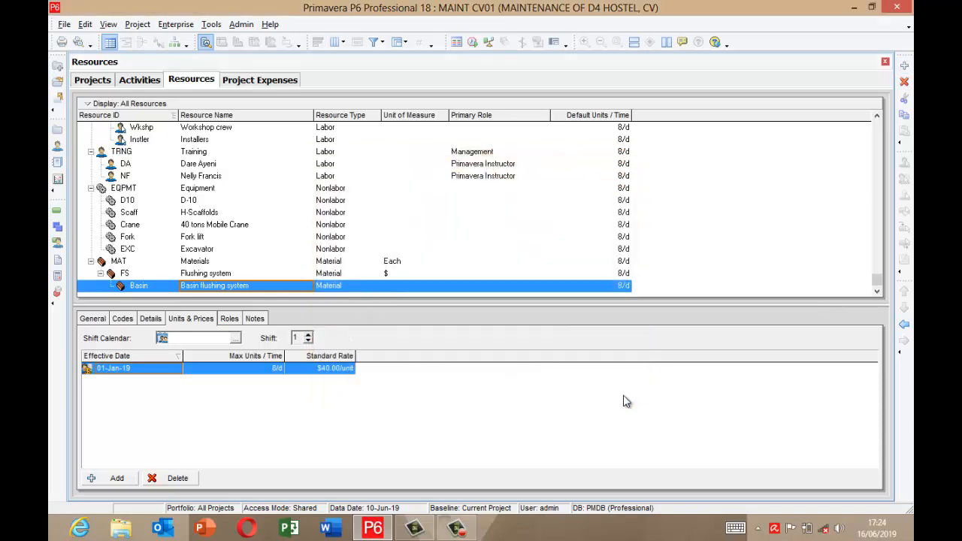
pyautogui.click(905, 323)
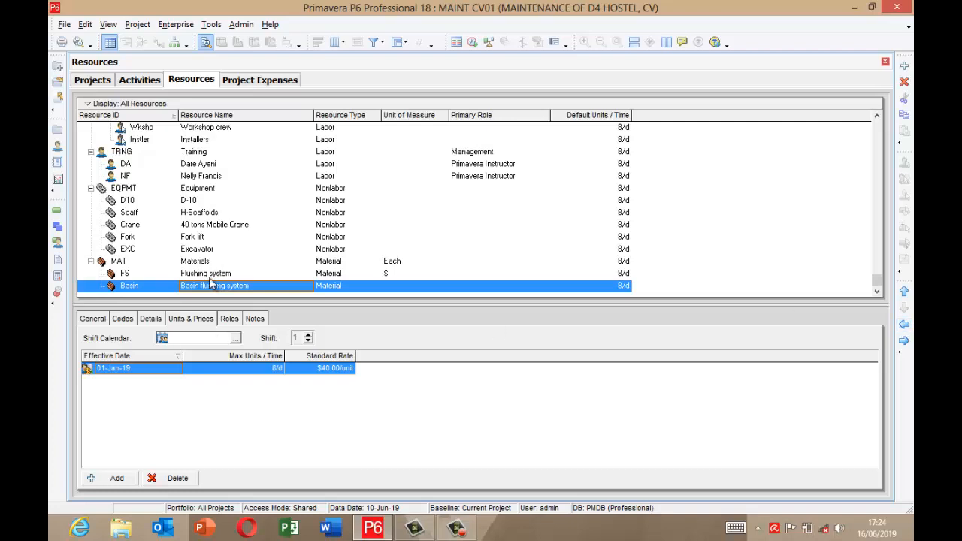
# Add a new resource named Pressure switch with the resource ID PS.
pyautogui.click(905, 67)
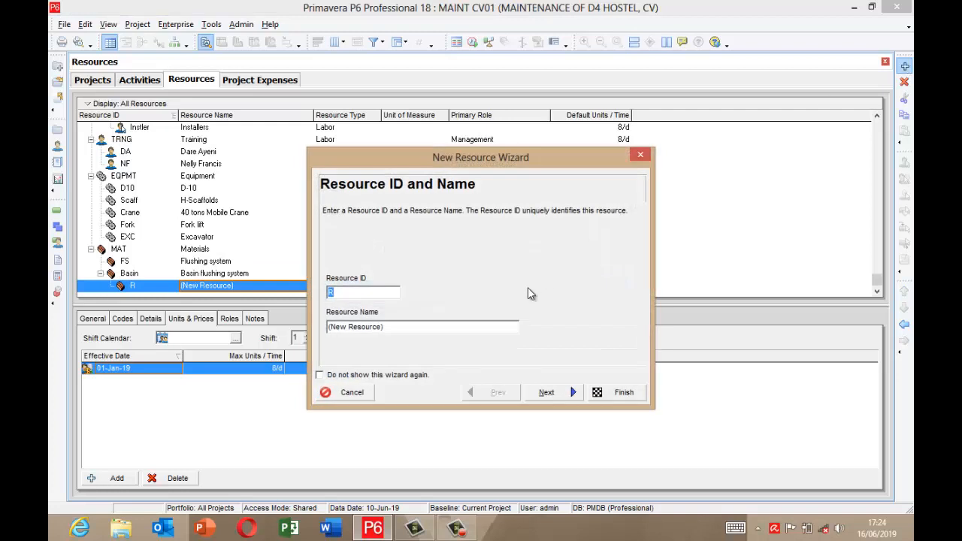
pyautogui.click(412, 327)
pyautogui.press('BackSpace')
pyautogui.press('BackSpace')
pyautogui.press('BackSpace')
pyautogui.press('BackSpace')
pyautogui.press('BackSpace')
pyautogui.press('BackSpace')
pyautogui.press('BackSpace')
pyautogui.press('BackSpace')
pyautogui.press('BackSpace')
pyautogui.press('BackSpace')
pyautogui.press('BackSpace')
pyautogui.press('BackSpace')
pyautogui.press('BackSpace')
pyautogui.write('Pressure switch')
pyautogui.click(371, 296)
pyautogui.press('BackSpace')
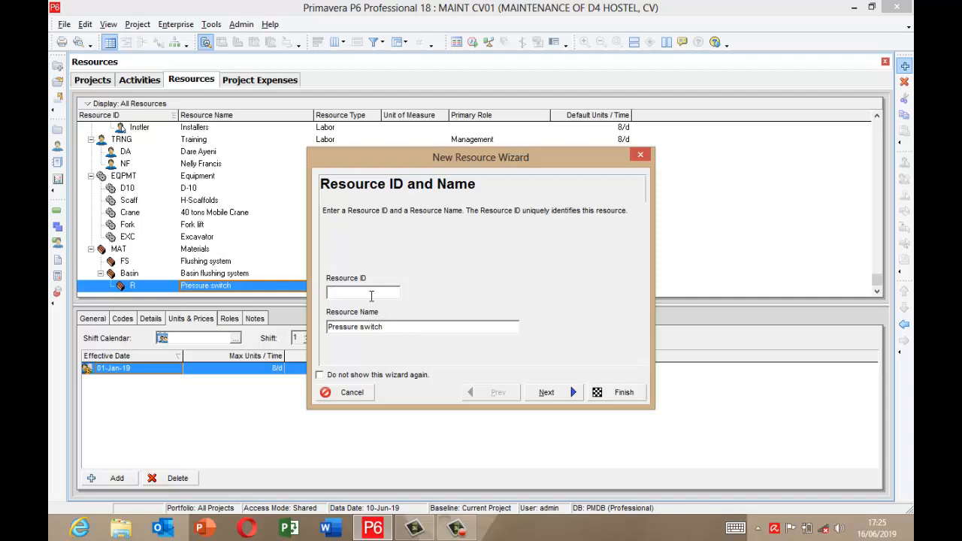
pyautogui.write('PS')
pyautogui.click(556, 393)
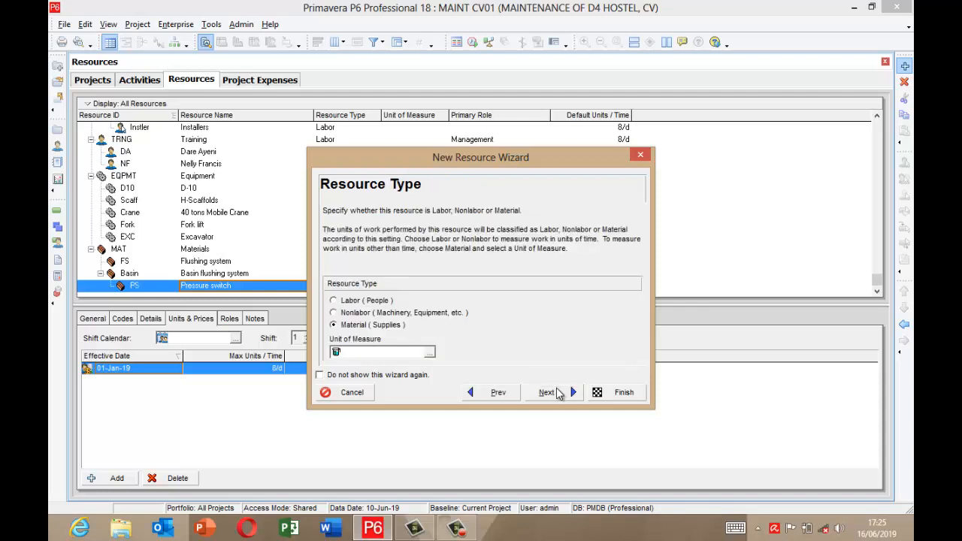
# Keep the Pressure switch as a Material resource and set its price per unit to $80.00/unit.
pyautogui.click(556, 393)
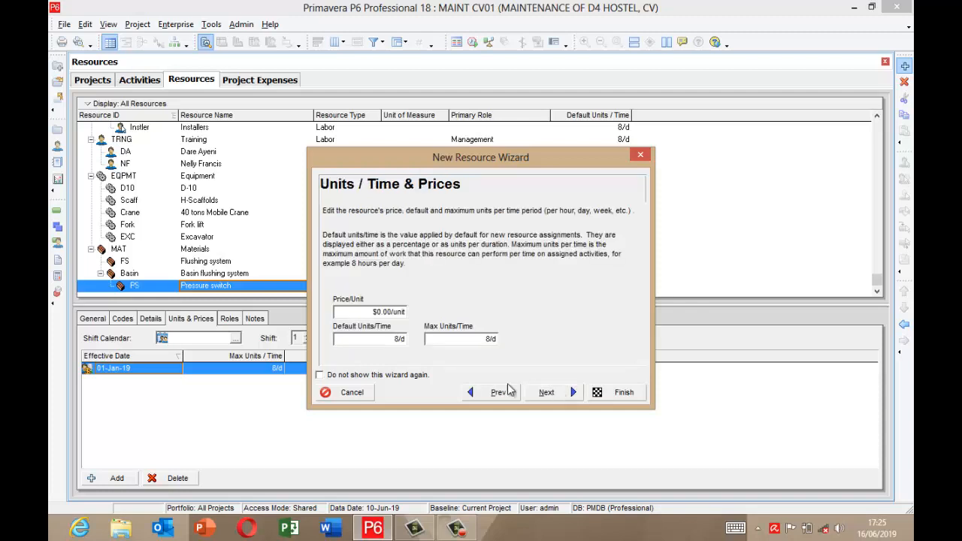
pyautogui.click(376, 311)
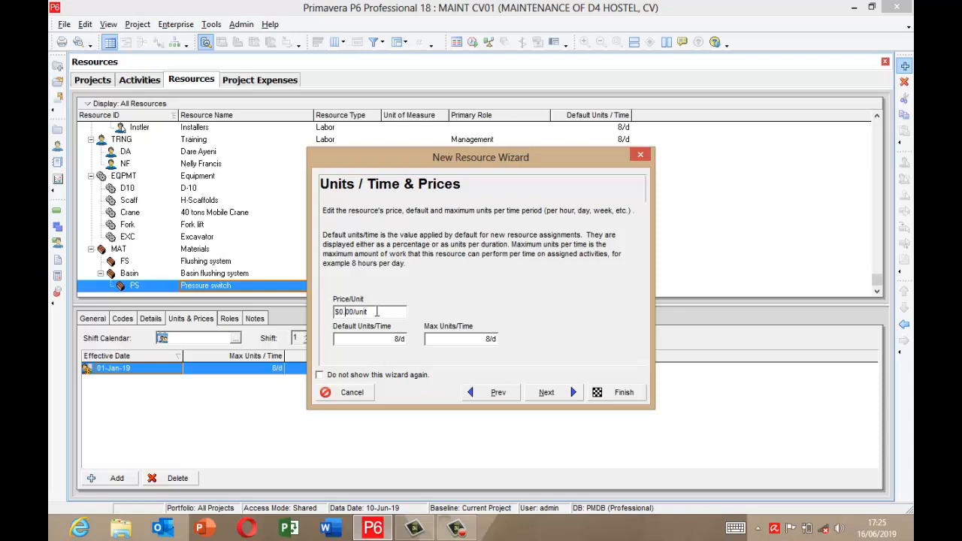
pyautogui.press('Left')
pyautogui.write('8')
pyautogui.click(545, 392)
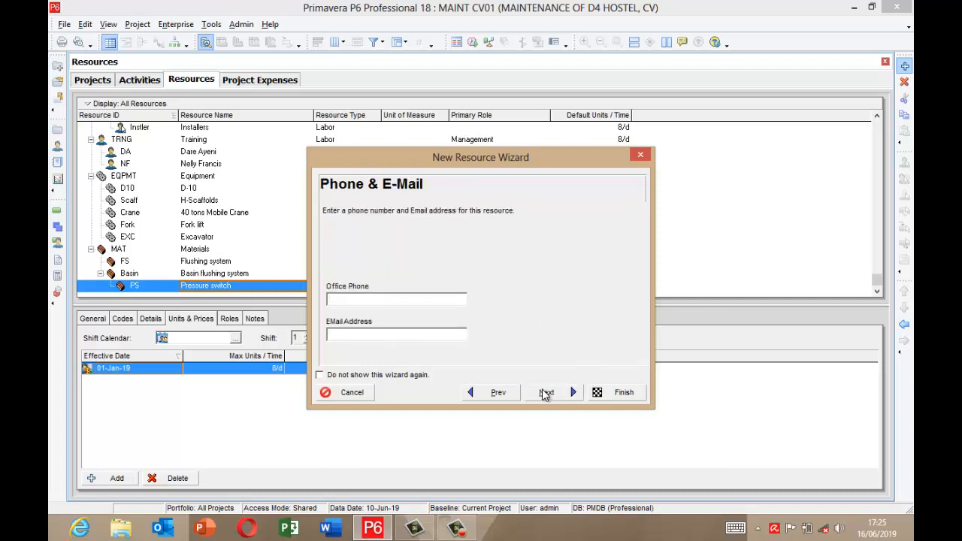
# Finish the Pressure switch resource without auto-computing actuals, and outdent it to sit directly under Materials.
pyautogui.click(546, 392)
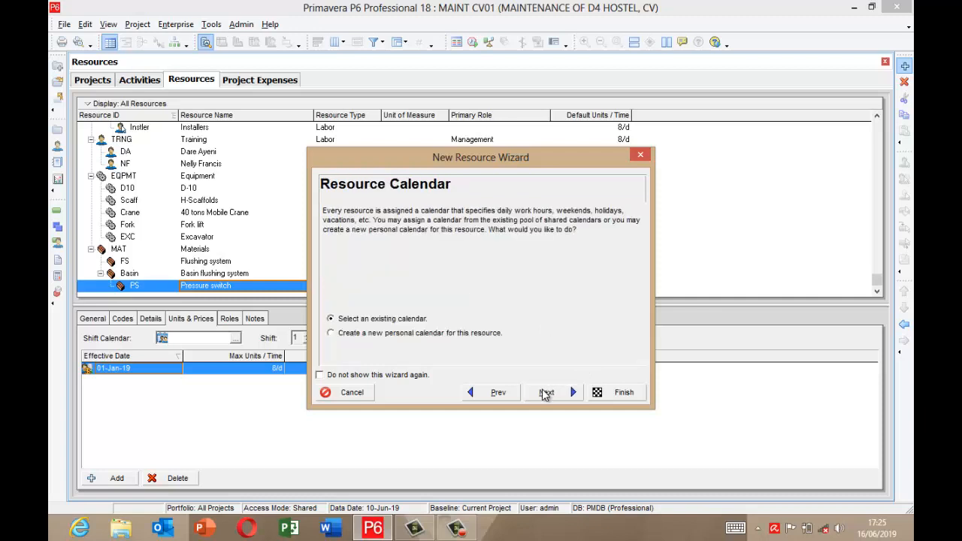
pyautogui.click(546, 392)
pyautogui.click(546, 393)
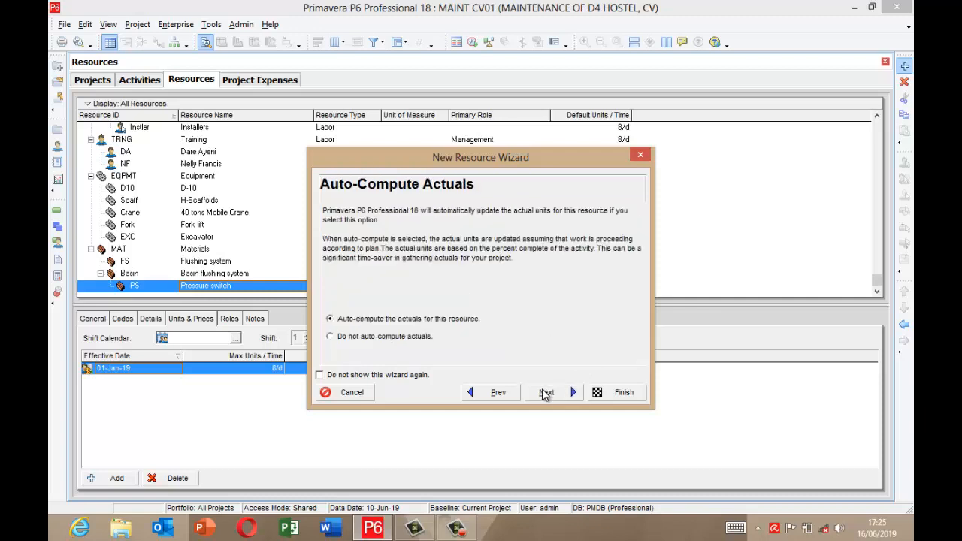
pyautogui.click(377, 338)
pyautogui.click(559, 396)
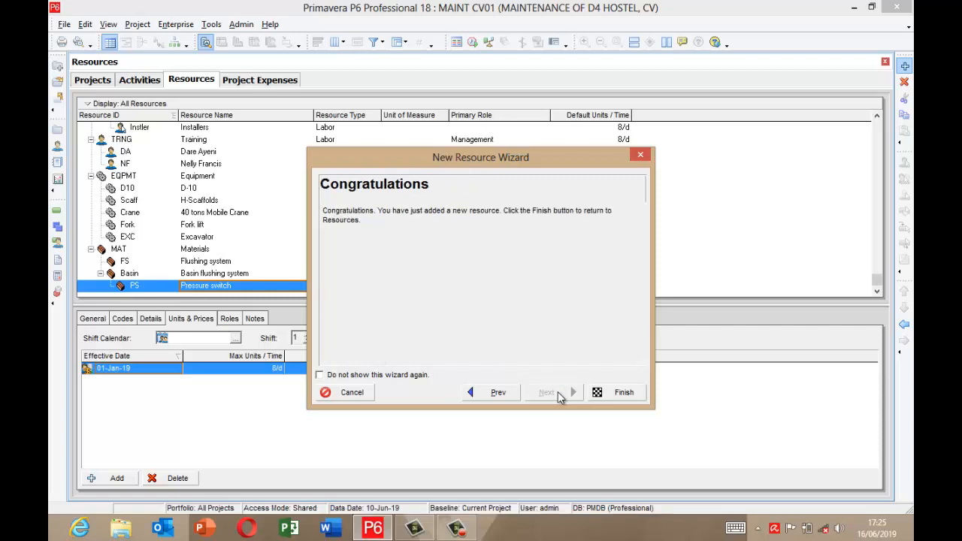
pyautogui.click(628, 391)
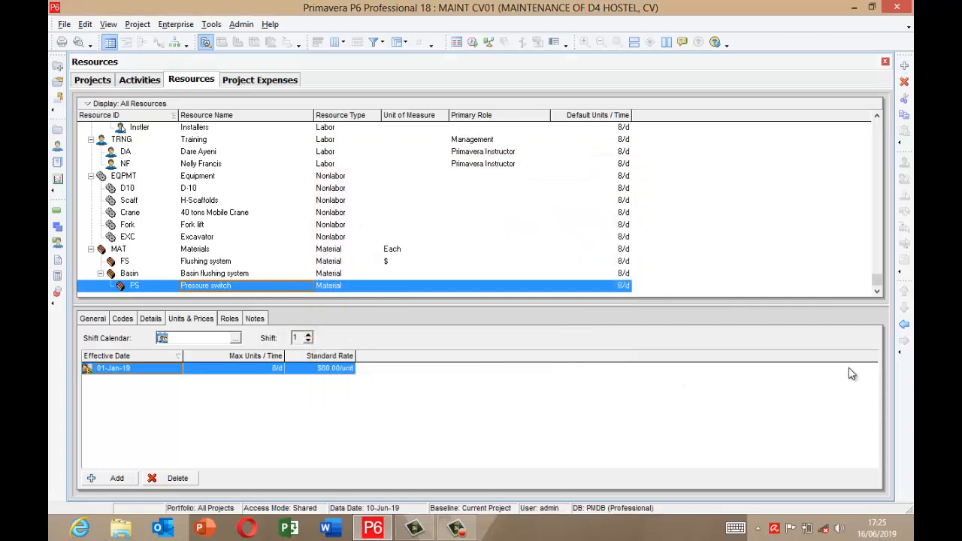
pyautogui.click(903, 325)
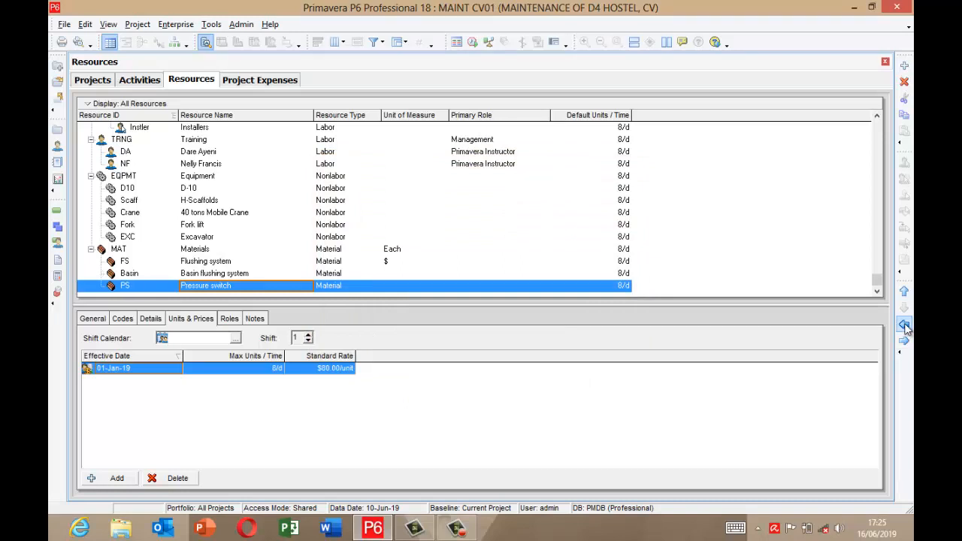
# Add a new resource named Floating valve with the resource ID Valve.
pyautogui.click(904, 66)
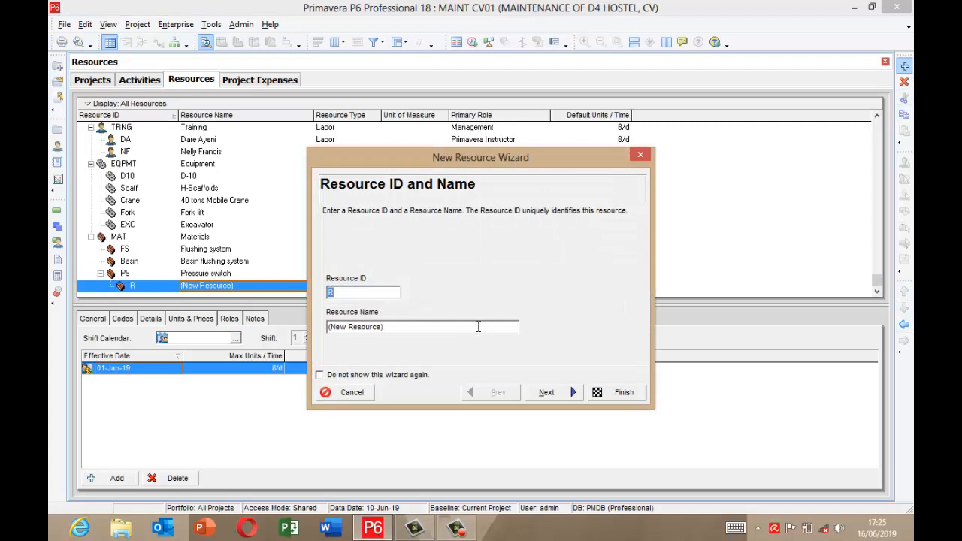
pyautogui.click(400, 327)
pyautogui.press('BackSpace')
pyautogui.press('BackSpace')
pyautogui.press('BackSpace')
pyautogui.press('BackSpace')
pyautogui.press('BackSpace')
pyautogui.press('BackSpace')
pyautogui.press('BackSpace')
pyautogui.press('BackSpace')
pyautogui.press('BackSpace')
pyautogui.press('BackSpace')
pyautogui.press('BackSpace')
pyautogui.press('BackSpace')
pyautogui.press('BackSpace')
pyautogui.press('BackSpace')
pyautogui.write('Floating valve')
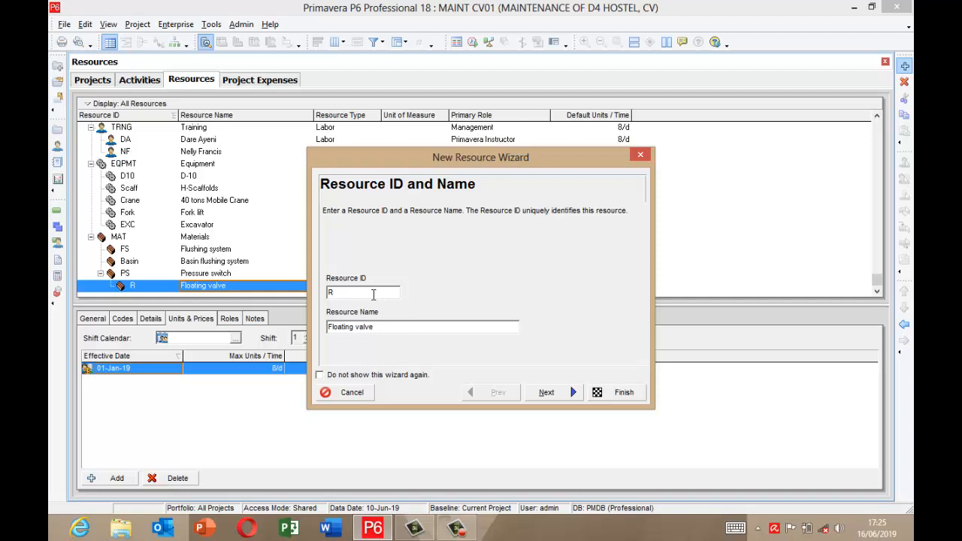
pyautogui.press('BackSpace')
pyautogui.write('Valve')
pyautogui.click(546, 392)
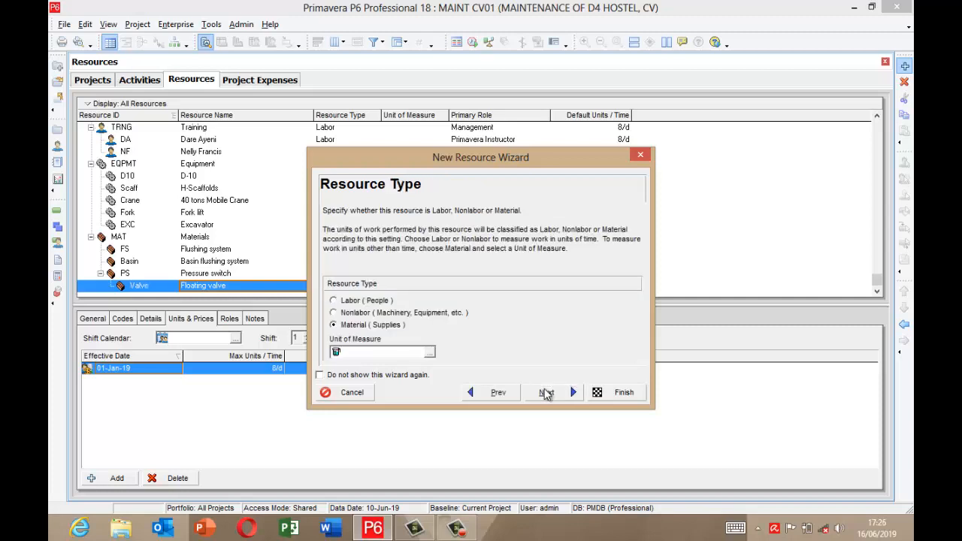
# Keep the Floating valve as a Material resource and set its price per unit to $20.00/unit.
pyautogui.click(546, 392)
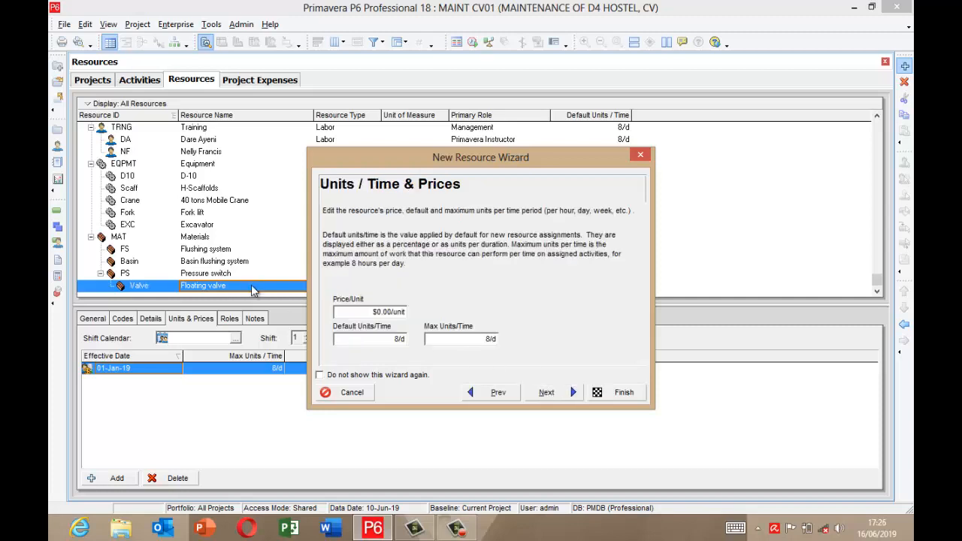
pyautogui.click(377, 307)
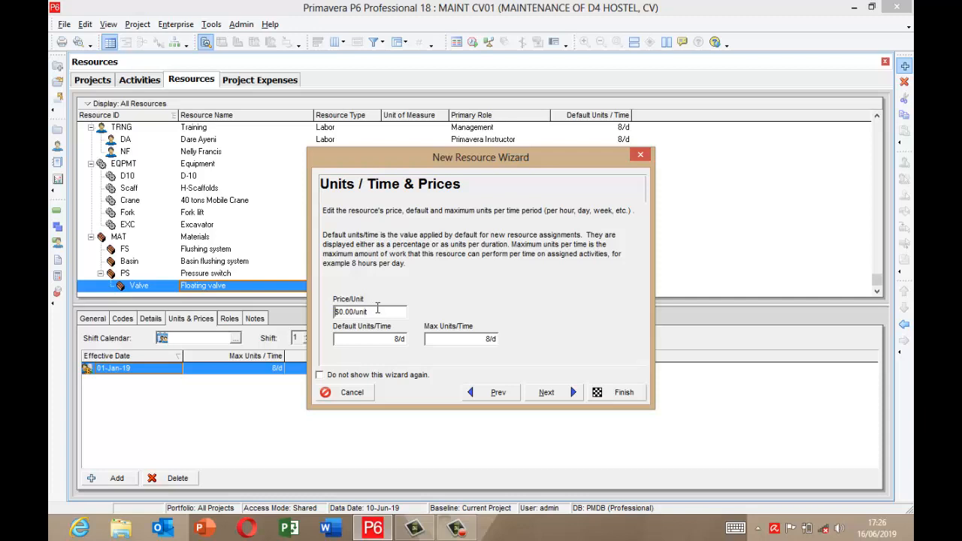
pyautogui.press('Right')
pyautogui.write('2')
pyautogui.click(547, 391)
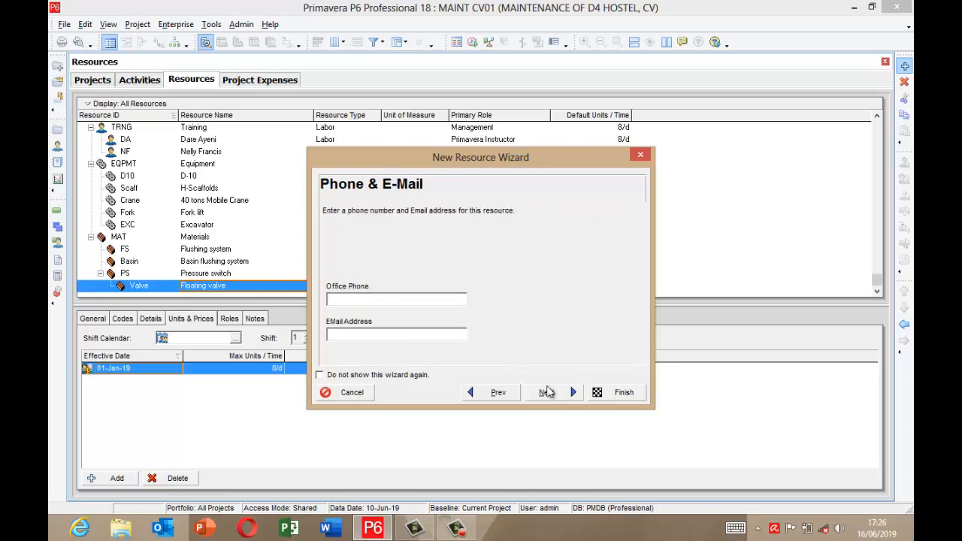
# Finish the Floating valve resource without auto-computing actuals, and outdent it to sit directly under Materials.
pyautogui.click(547, 391)
pyautogui.click(547, 391)
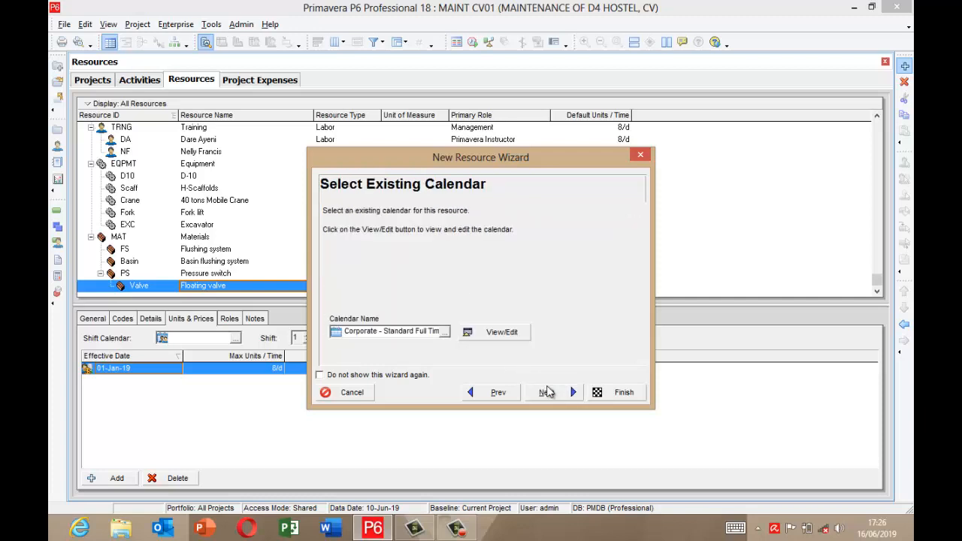
pyautogui.click(547, 392)
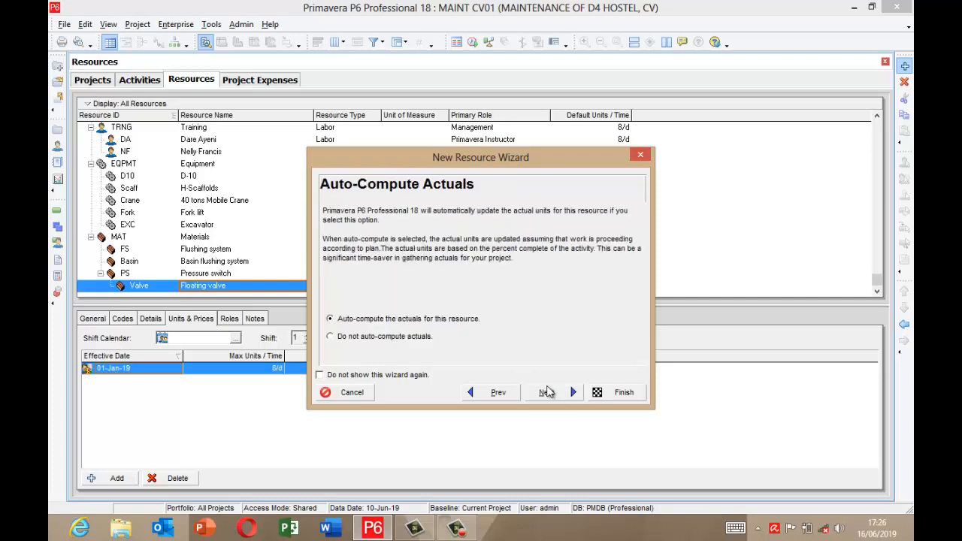
pyautogui.click(357, 337)
pyautogui.click(547, 392)
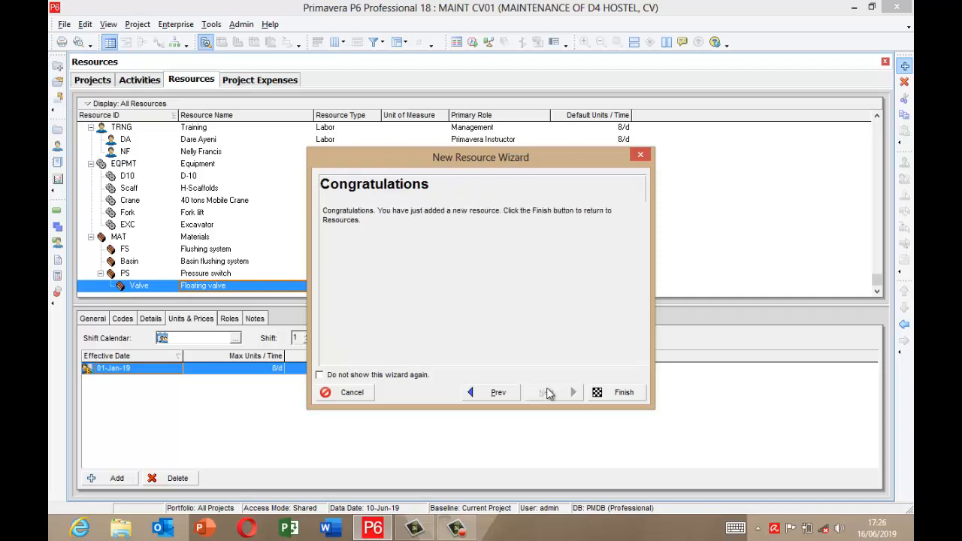
pyautogui.click(620, 392)
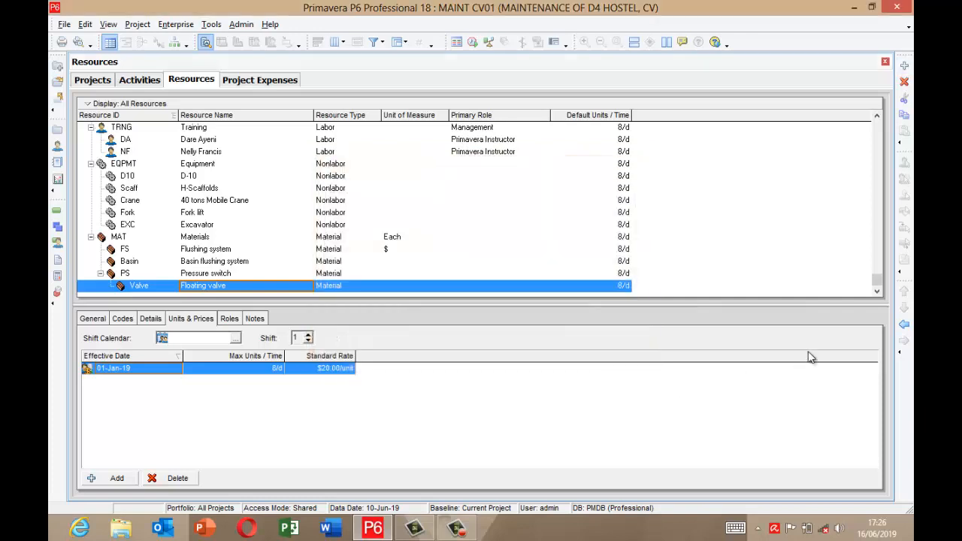
pyautogui.click(904, 323)
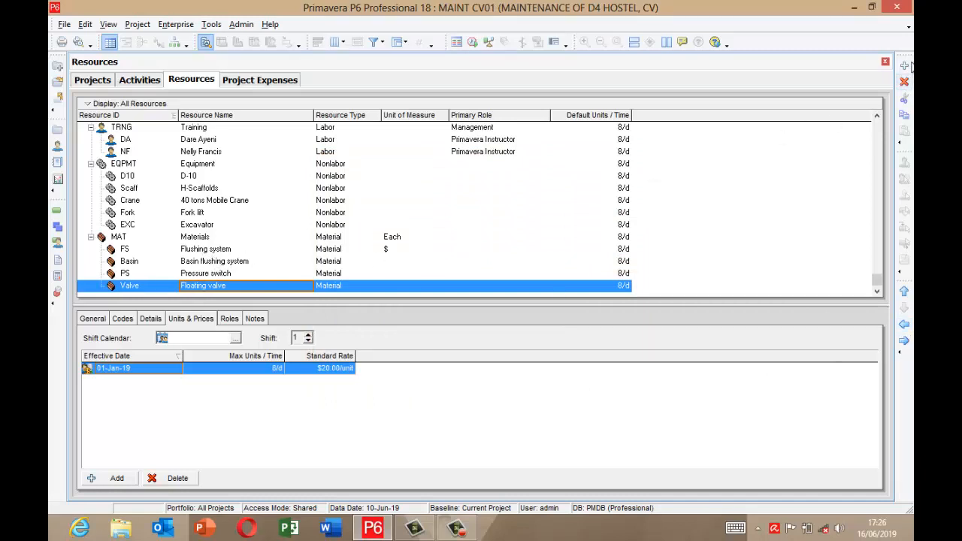
# Add a new resource named Doors with the resource ID Door.
pyautogui.click(905, 67)
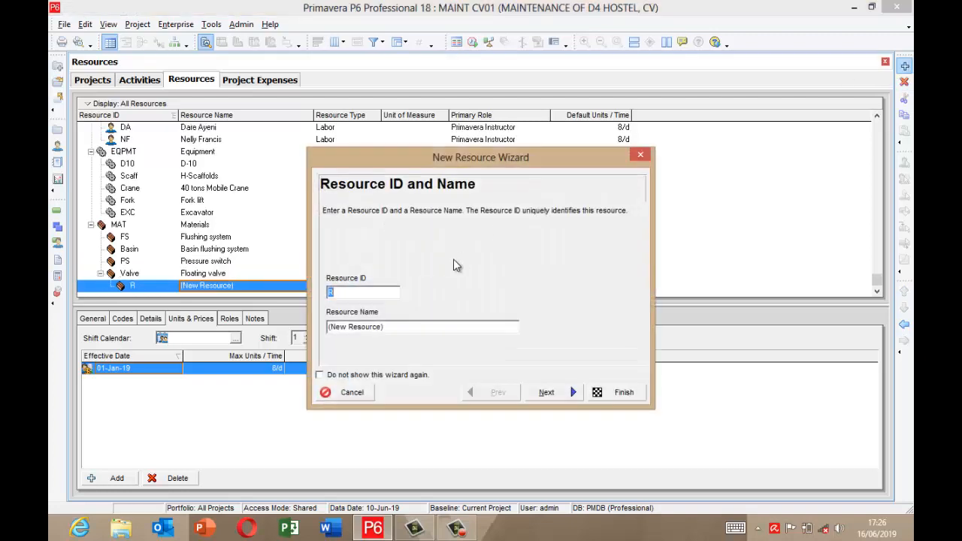
pyautogui.click(389, 326)
pyautogui.press('BackSpace')
pyautogui.press('BackSpace')
pyautogui.press('BackSpace')
pyautogui.press('BackSpace')
pyautogui.press('BackSpace')
pyautogui.press('BackSpace')
pyautogui.press('BackSpace')
pyautogui.press('BackSpace')
pyautogui.press('BackSpace')
pyautogui.press('BackSpace')
pyautogui.press('BackSpace')
pyautogui.press('BackSpace')
pyautogui.press('BackSpace')
pyautogui.press('BackSpace')
pyautogui.write('Do')
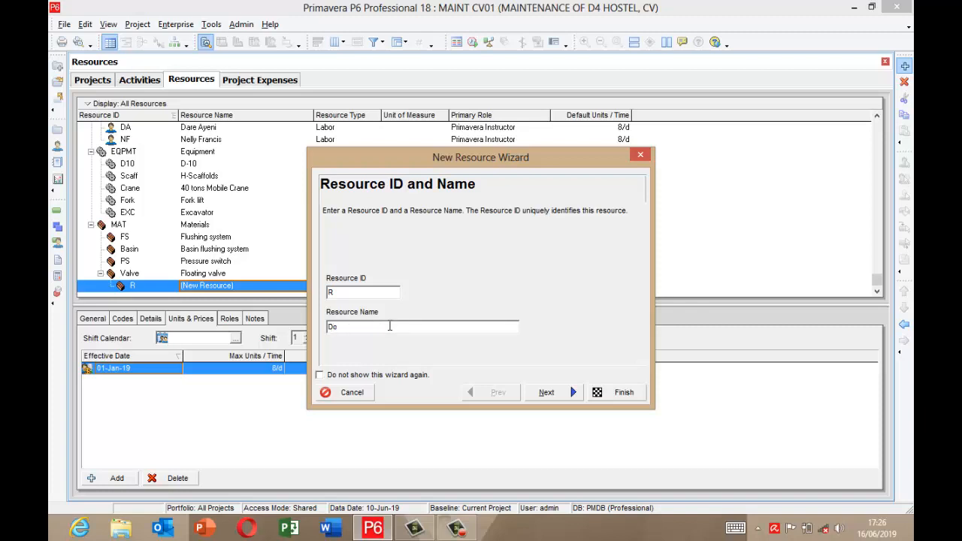
pyautogui.write('r')
pyautogui.write('ors')
pyautogui.click(338, 292)
pyautogui.press('BackSpace')
pyautogui.write('Door')
pyautogui.click(569, 397)
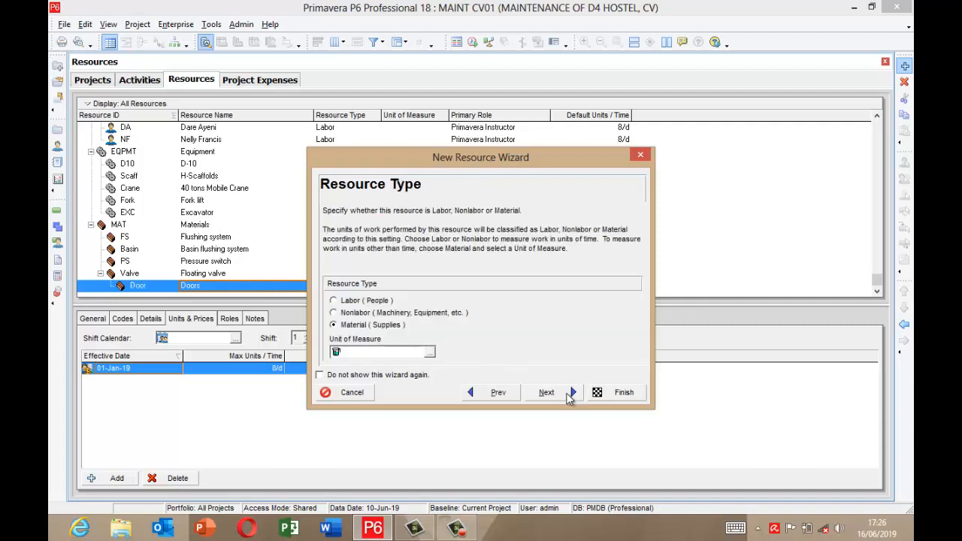
# Keep Doors as a Material resource and set its price per unit to $10.00/unit.
pyautogui.click(569, 397)
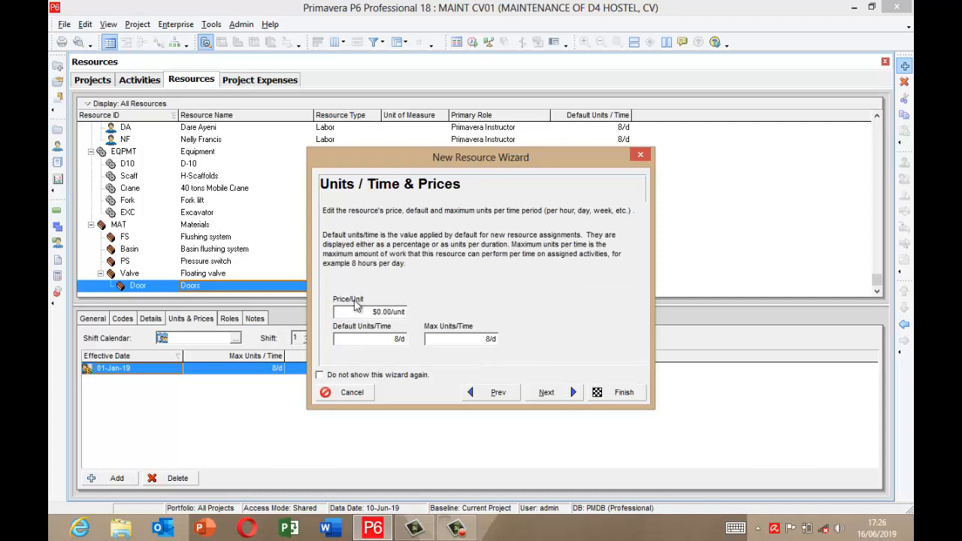
pyautogui.click(374, 314)
pyautogui.press('Left')
pyautogui.press('Left')
pyautogui.press('Left')
pyautogui.press('Left')
pyautogui.press('Left')
pyautogui.press('Left')
pyautogui.press('Left')
pyautogui.press('Left')
pyautogui.write('1')
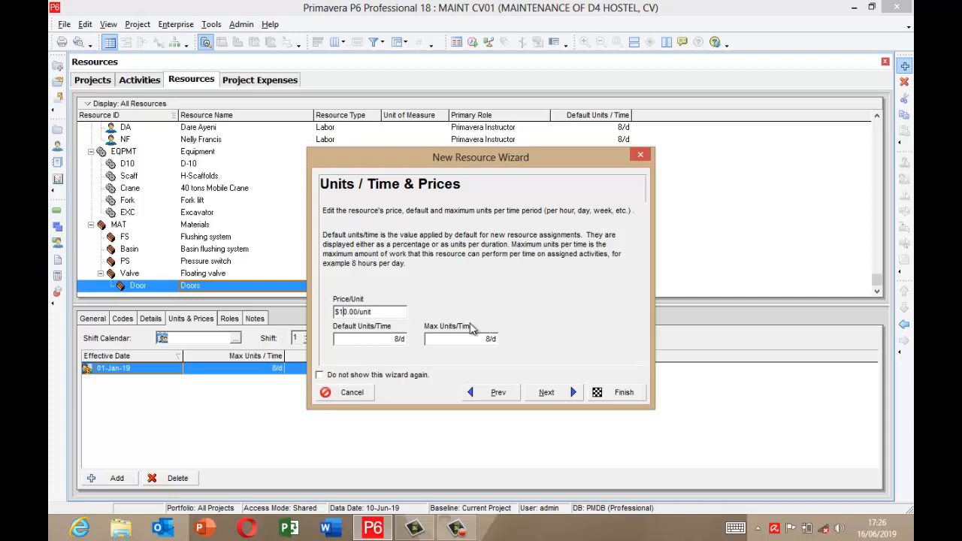
pyautogui.click(544, 394)
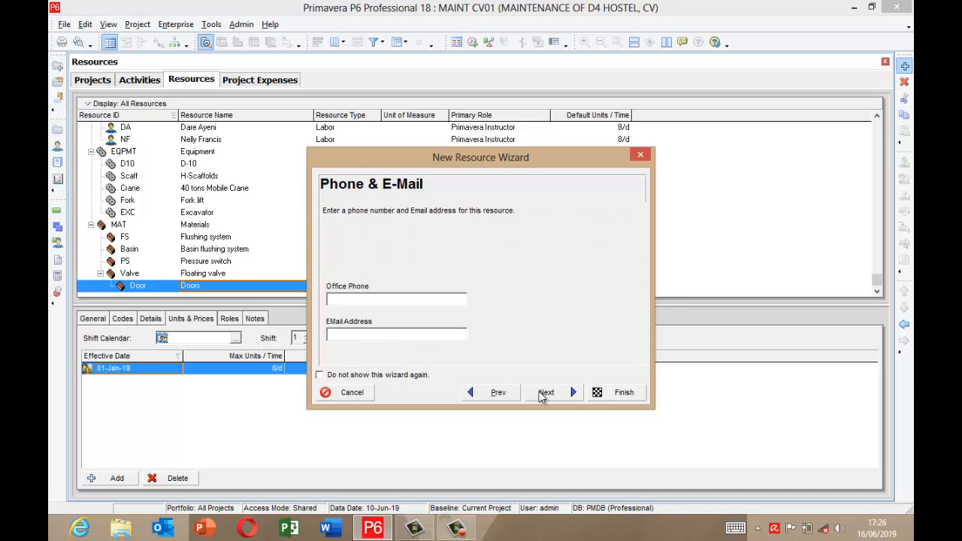
# Finish the Doors resource with an existing calendar and no auto-computed actuals, and outdent it to sit directly under Materials.
pyautogui.click(544, 393)
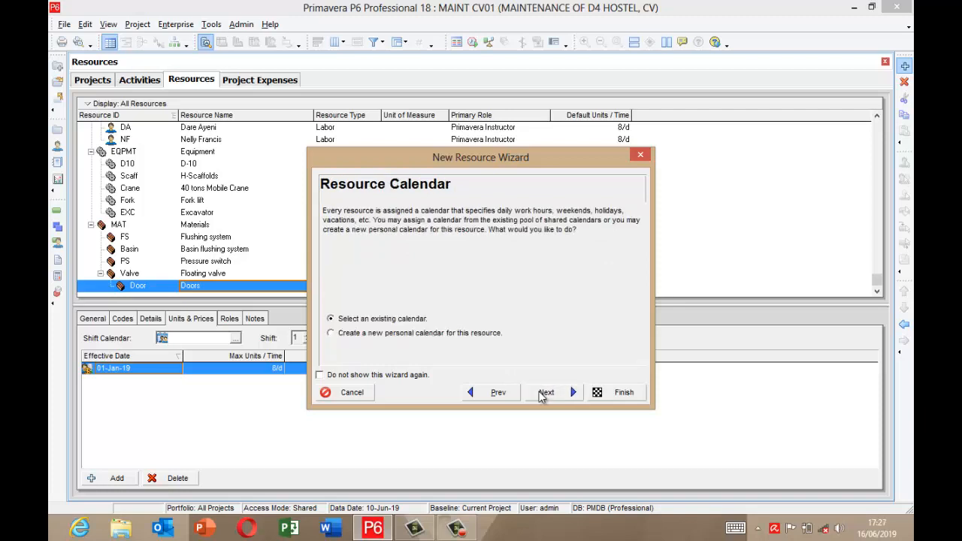
pyautogui.click(542, 393)
pyautogui.click(543, 393)
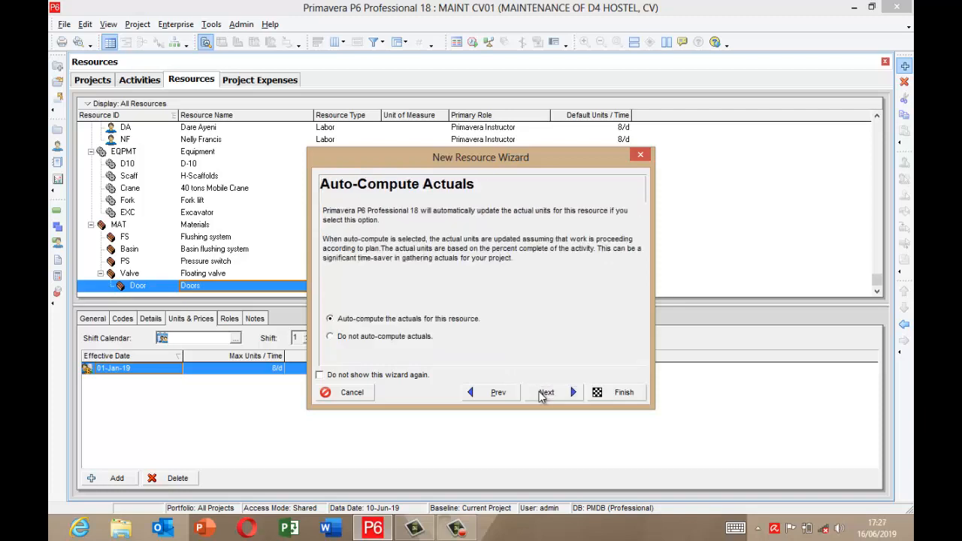
pyautogui.click(391, 337)
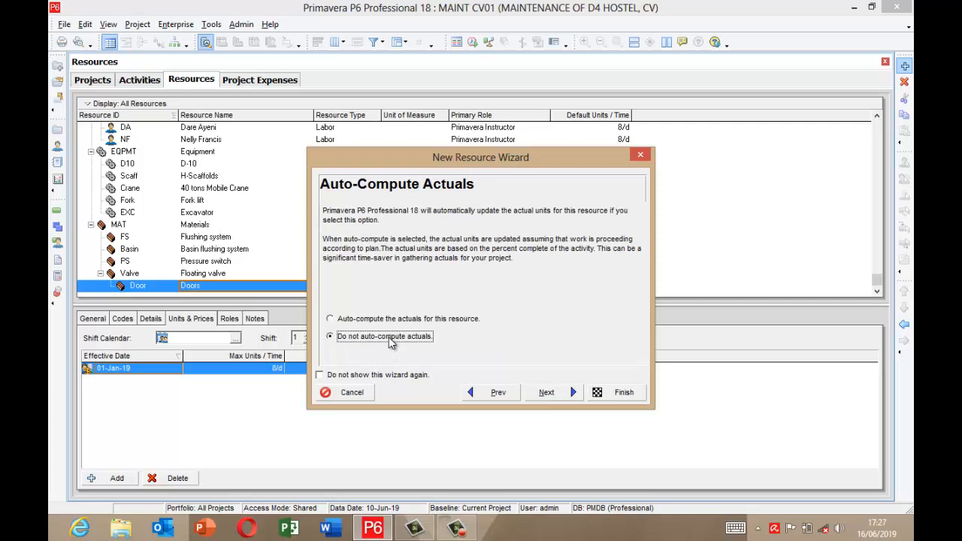
pyautogui.click(559, 397)
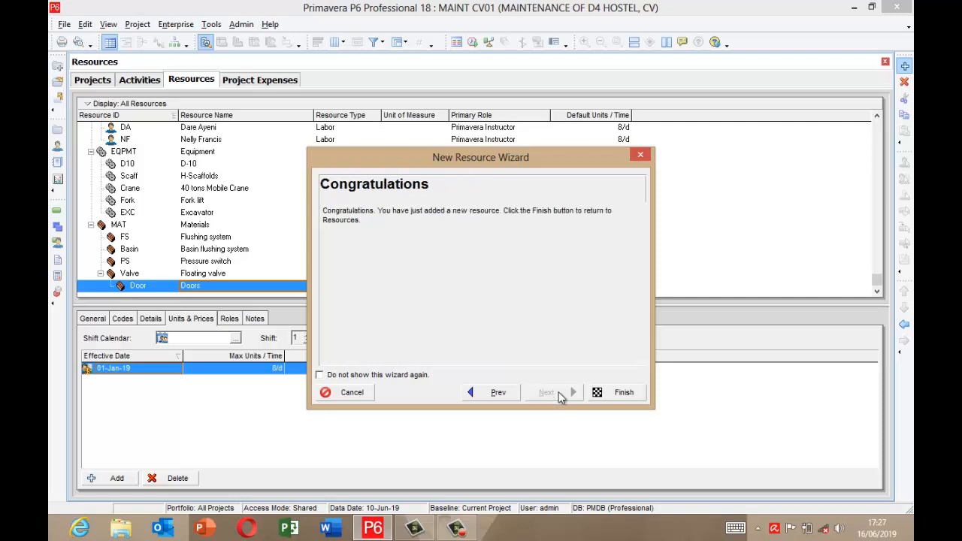
pyautogui.click(620, 393)
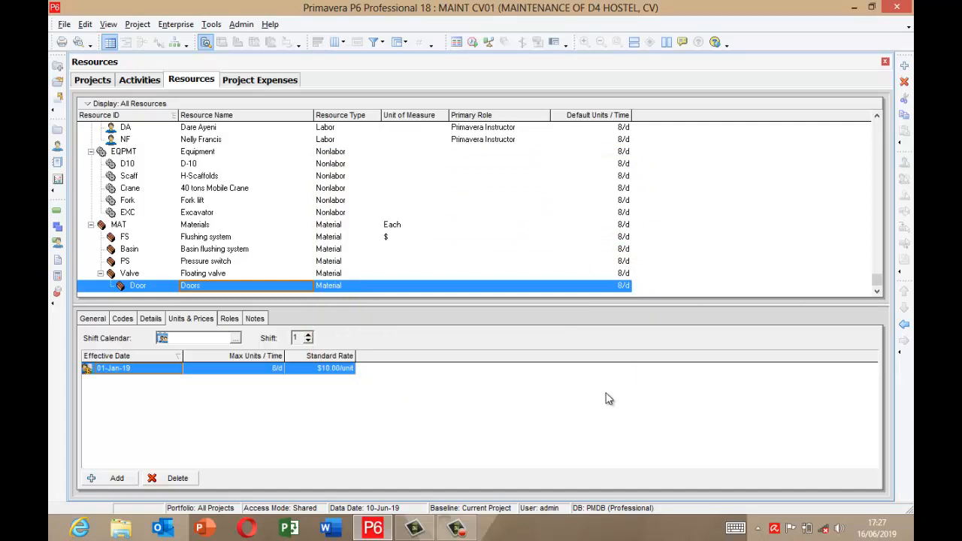
pyautogui.click(904, 324)
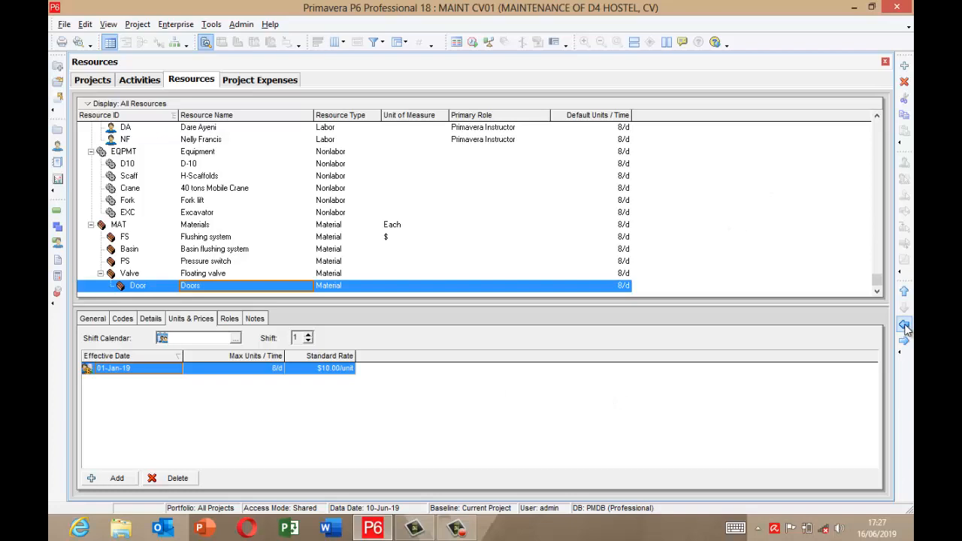
# Add a new resource named Windows with the resource ID Window.
pyautogui.click(903, 66)
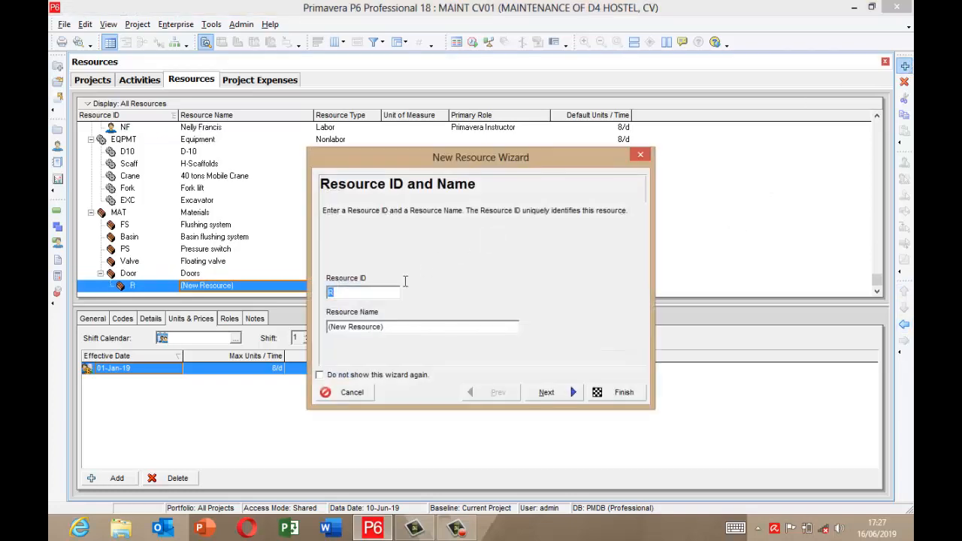
pyautogui.click(387, 326)
pyautogui.press('BackSpace')
pyautogui.press('BackSpace')
pyautogui.press('BackSpace')
pyautogui.press('BackSpace')
pyautogui.press('BackSpace')
pyautogui.press('BackSpace')
pyautogui.press('BackSpace')
pyautogui.press('BackSpace')
pyautogui.press('BackSpace')
pyautogui.press('BackSpace')
pyautogui.press('BackSpace')
pyautogui.press('BackSpace')
pyautogui.press('BackSpace')
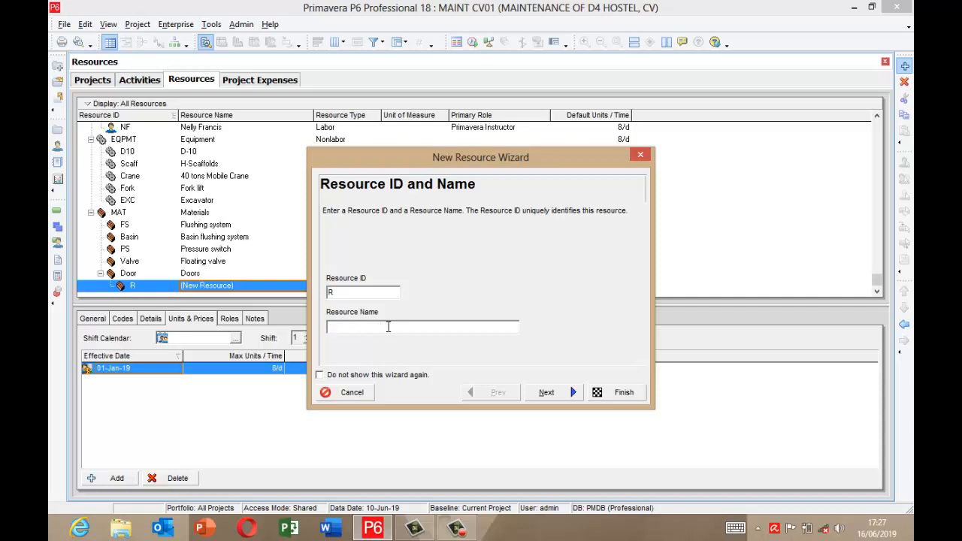
pyautogui.write('Windows')
pyautogui.click(350, 294)
pyautogui.press('BackSpace')
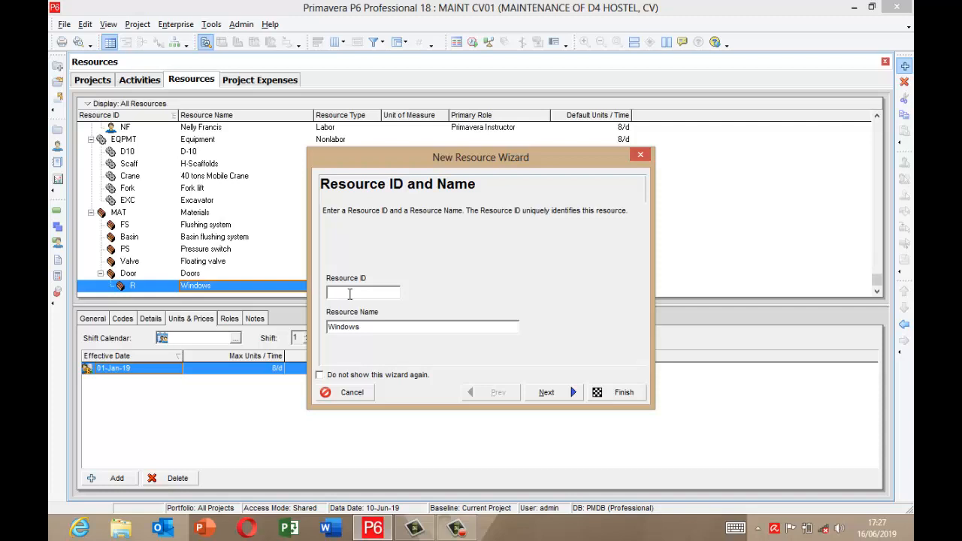
pyautogui.write('Window')
pyautogui.click(558, 391)
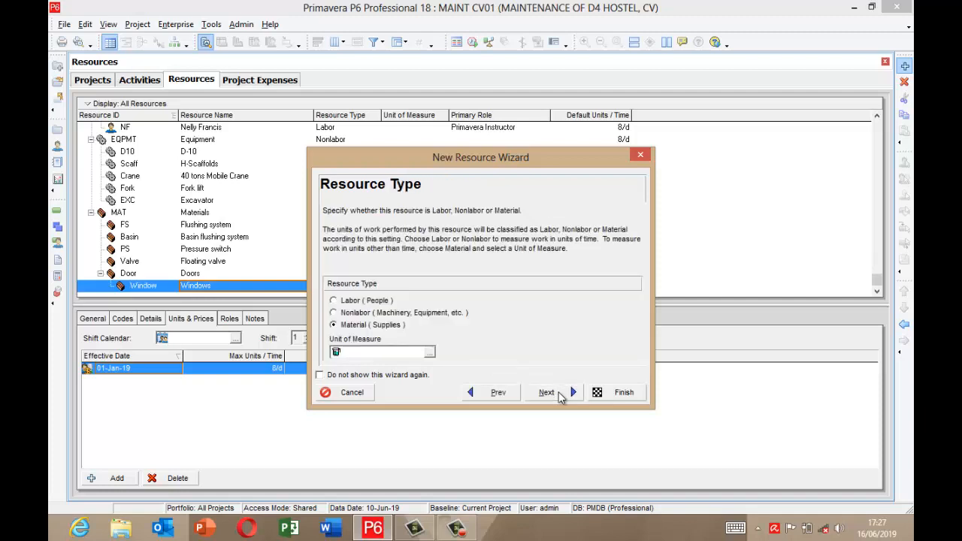
# Keep Windows as a Material resource and set its price per unit to $20.00/unit.
pyautogui.click(558, 391)
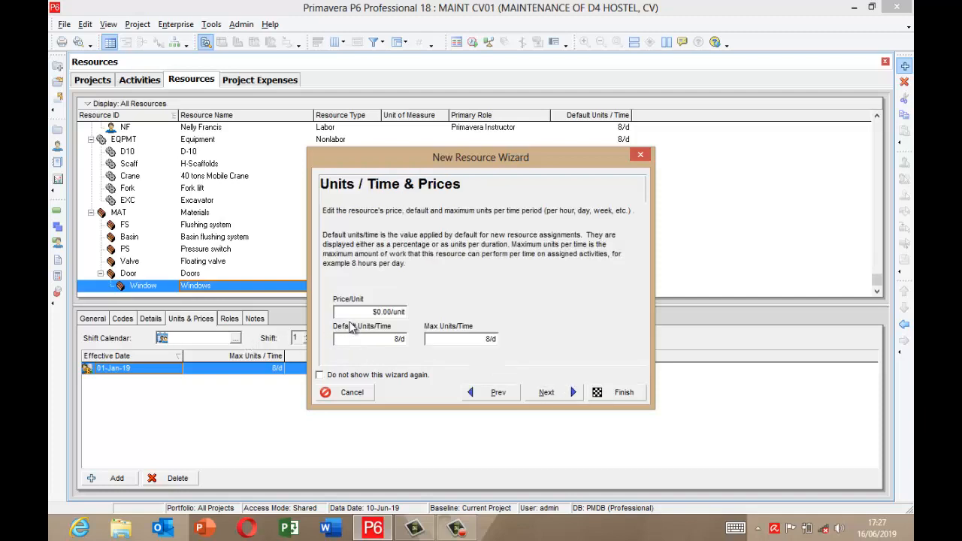
pyautogui.click(376, 314)
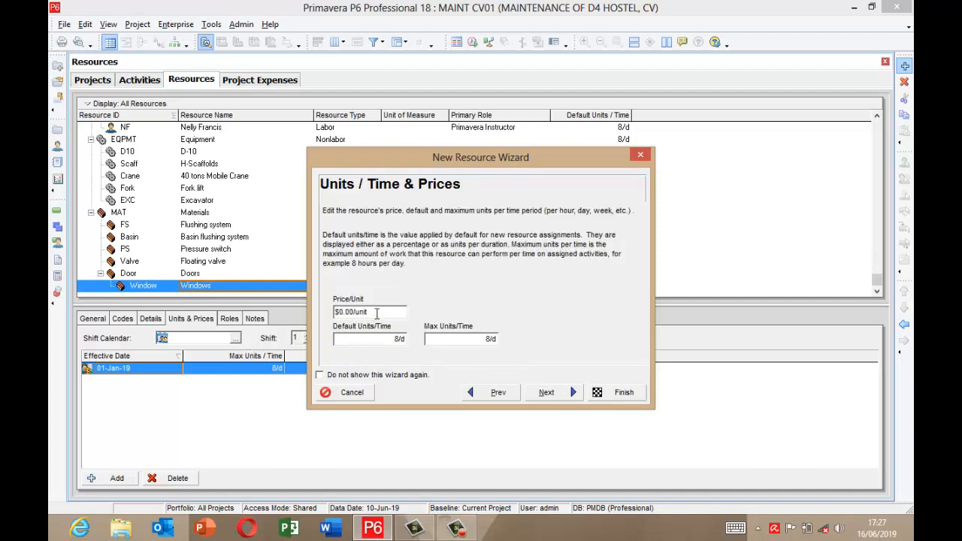
pyautogui.press('BackSpace')
pyautogui.write('2')
pyautogui.click(547, 398)
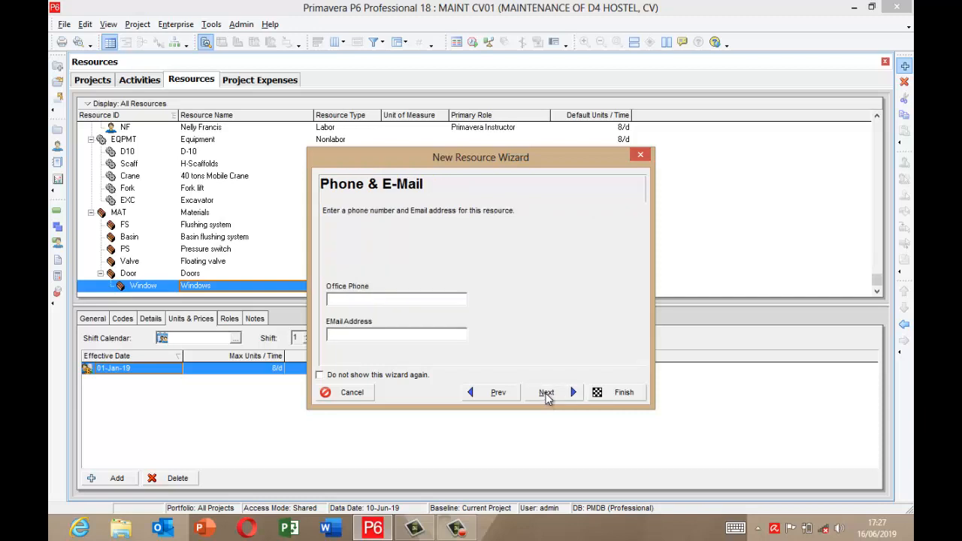
# Finish the Windows resource with an existing calendar and no auto-computed actuals, and outdent it to sit directly under Materials.
pyautogui.click(546, 398)
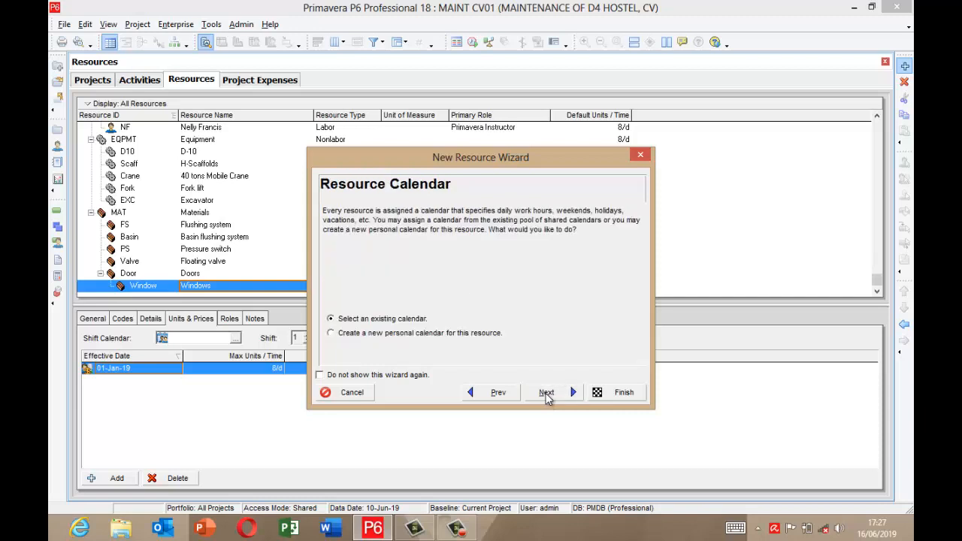
pyautogui.click(546, 399)
pyautogui.click(567, 397)
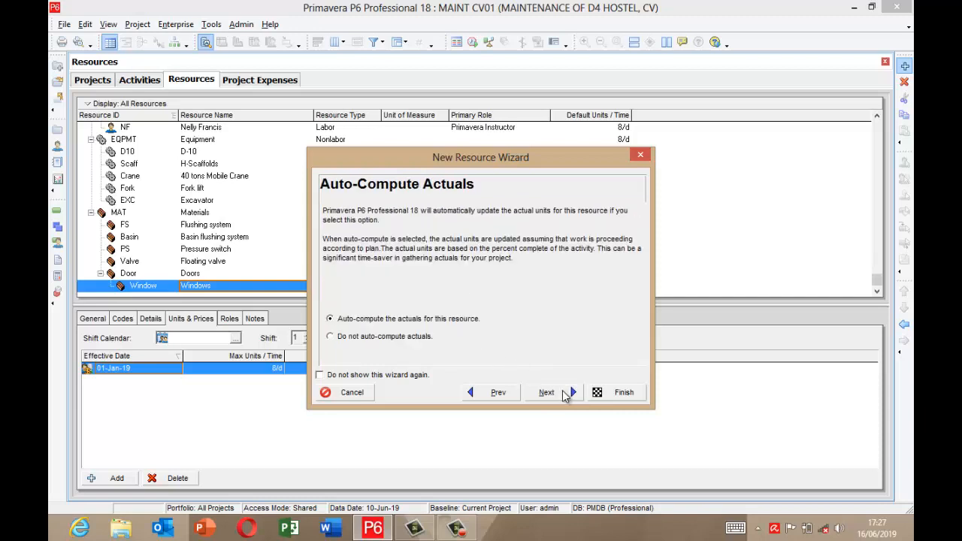
pyautogui.click(412, 336)
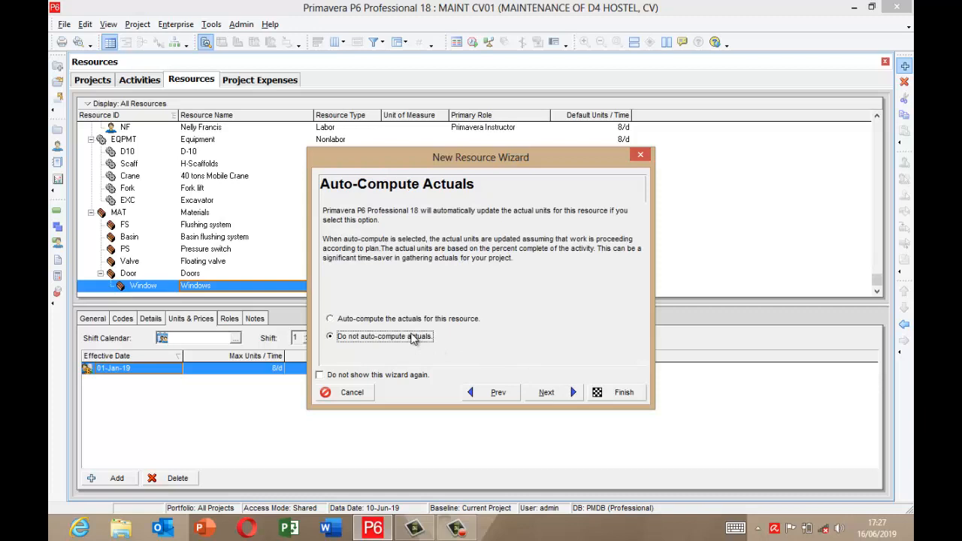
pyautogui.click(542, 394)
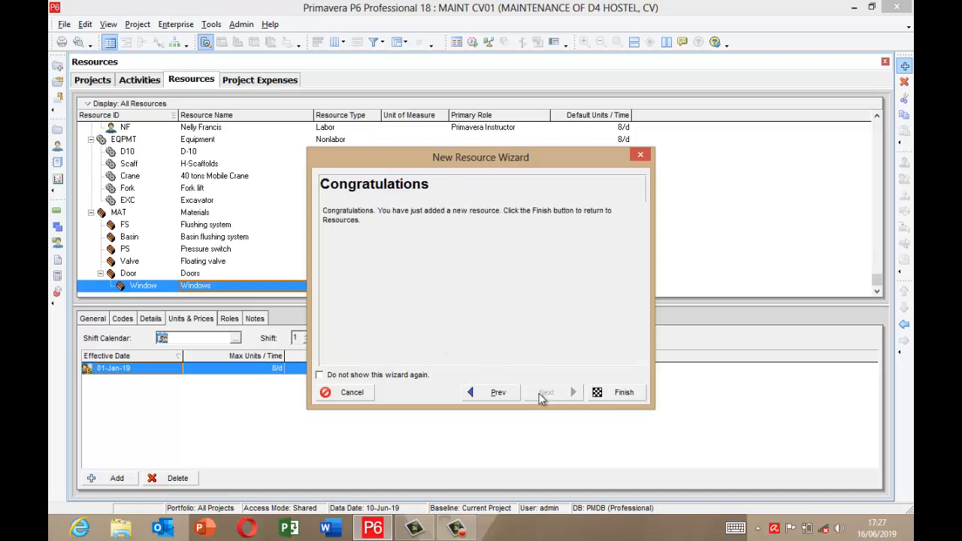
pyautogui.click(621, 393)
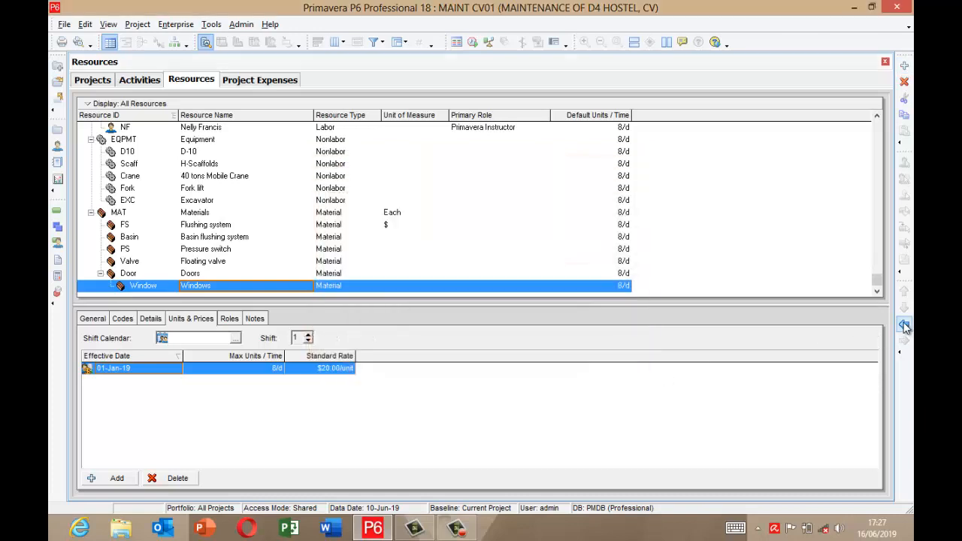
pyautogui.click(904, 325)
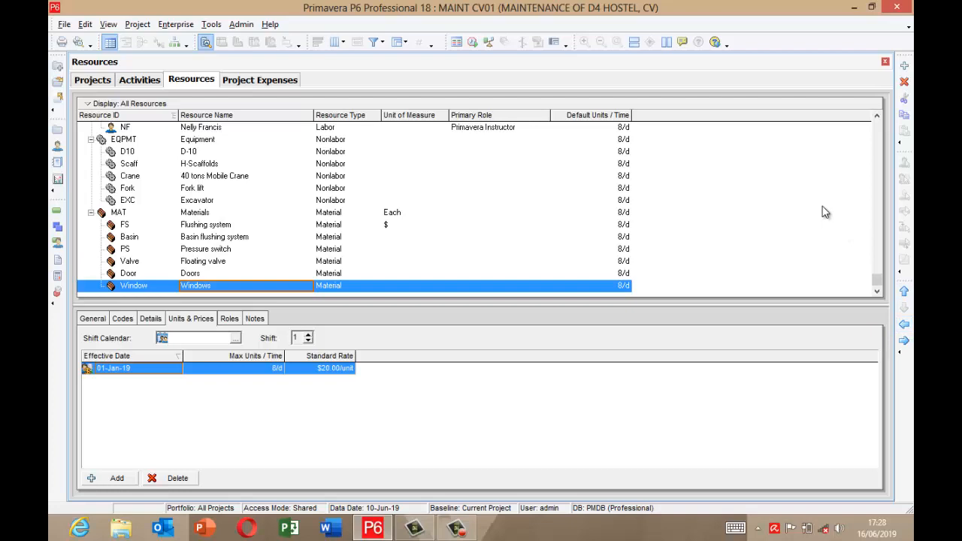
# Add a new resource named Tiles with the resource ID Tiles.
pyautogui.click(904, 67)
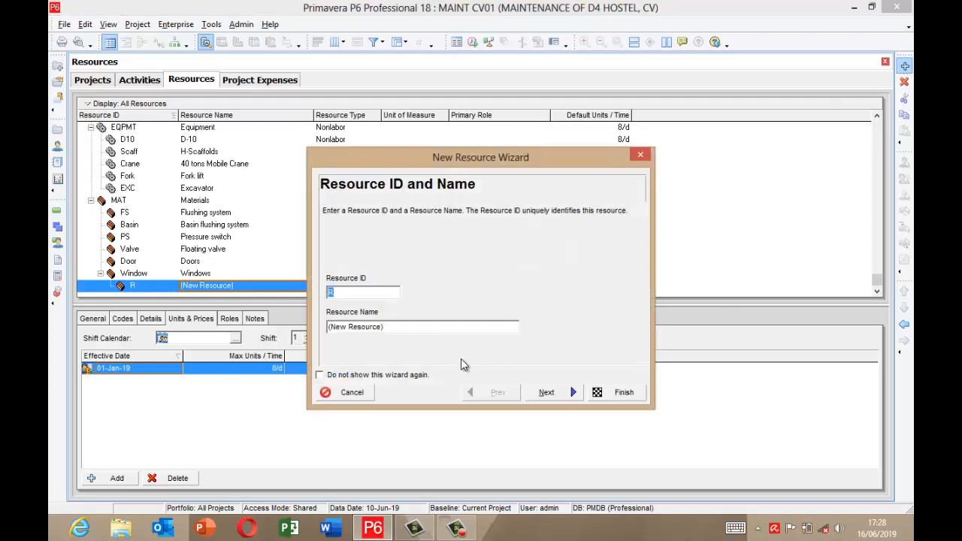
pyautogui.click(444, 330)
pyautogui.press('BackSpace')
pyautogui.press('BackSpace')
pyautogui.press('BackSpace')
pyautogui.press('BackSpace')
pyautogui.press('BackSpace')
pyautogui.press('BackSpace')
pyautogui.press('BackSpace')
pyautogui.press('BackSpace')
pyautogui.press('BackSpace')
pyautogui.press('BackSpace')
pyautogui.press('BackSpace')
pyautogui.press('BackSpace')
pyautogui.press('BackSpace')
pyautogui.press('BackSpace')
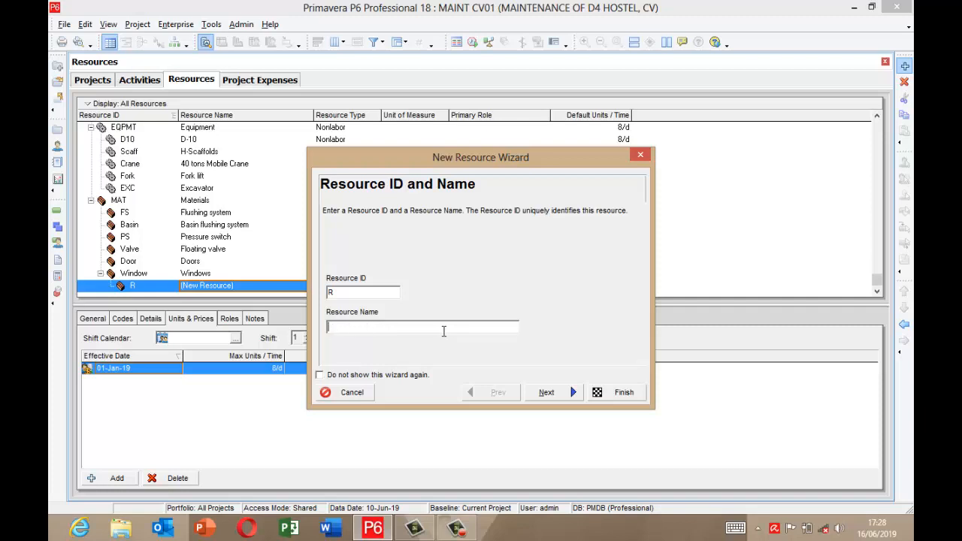
pyautogui.write('Tiles')
pyautogui.click(350, 293)
pyautogui.press('BackSpace')
pyautogui.write('Tiles')
pyautogui.click(557, 391)
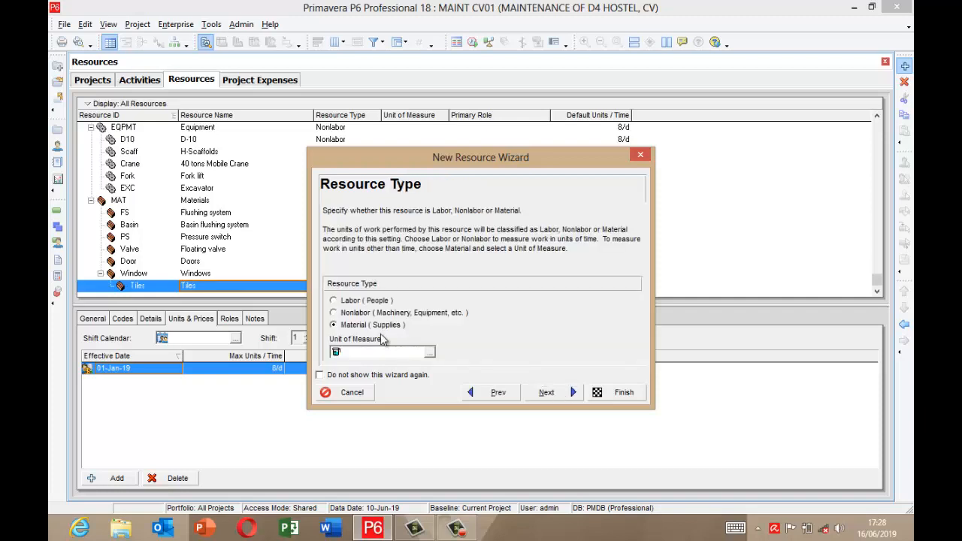
# Keep Tiles as a Material resource and set its price to $5 per unit.
pyautogui.click(562, 394)
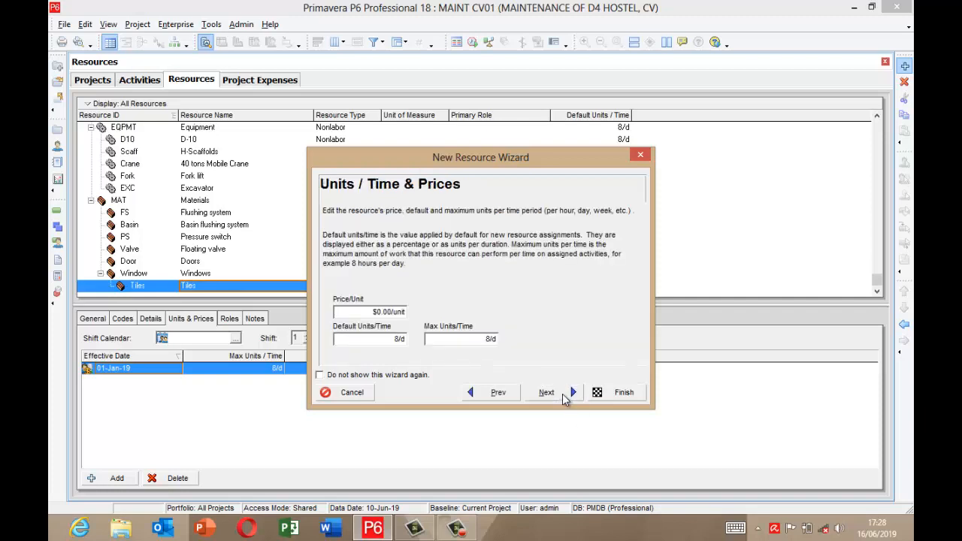
pyautogui.click(377, 310)
pyautogui.press('Left')
pyautogui.press('Left')
pyautogui.press('Left')
pyautogui.press('Left')
pyautogui.press('Left')
pyautogui.press('Left')
pyautogui.press('Left')
pyautogui.press('Delete')
pyautogui.write('5')
pyautogui.click(545, 396)
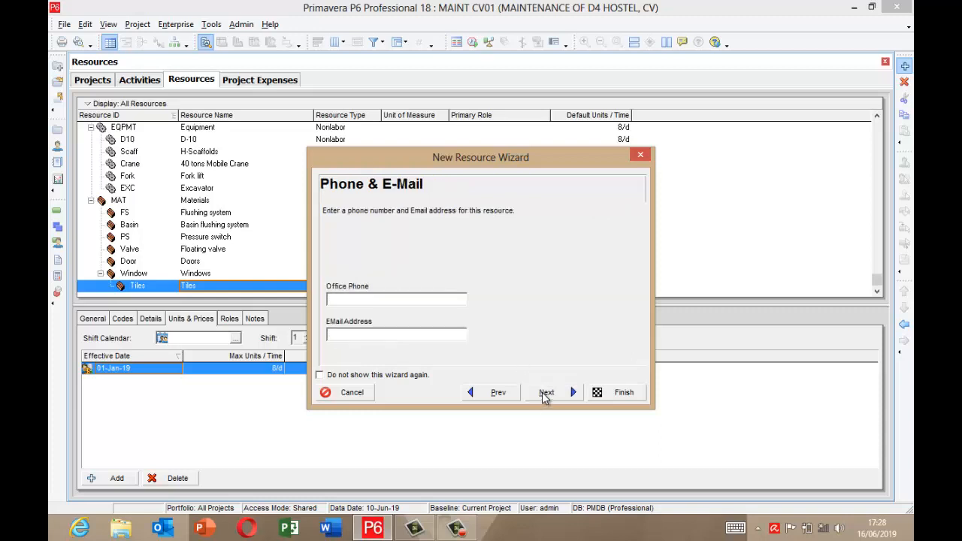
# Finish the Tiles resource with an existing calendar and no auto-computed actuals, and outdent it to sit directly under Materials.
pyautogui.click(545, 395)
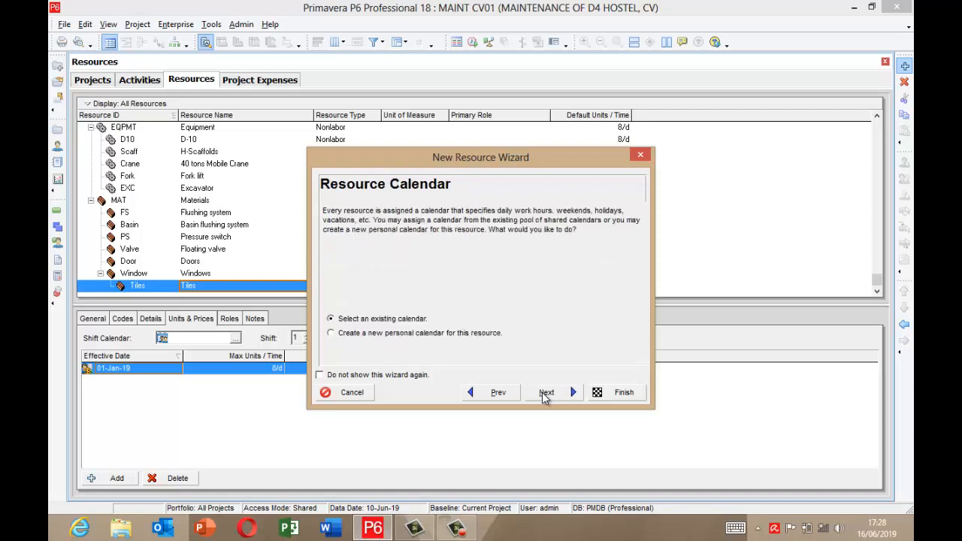
pyautogui.click(545, 395)
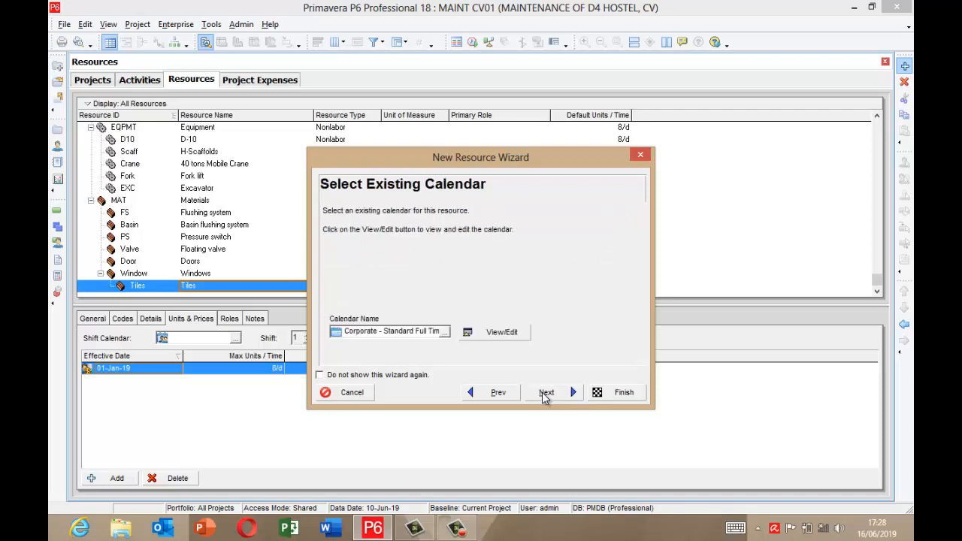
pyautogui.click(545, 395)
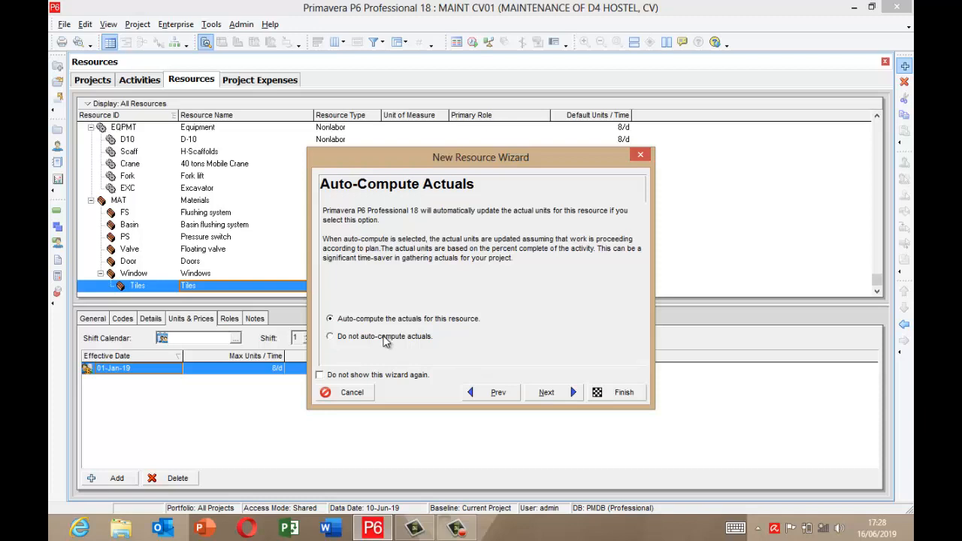
pyautogui.click(384, 337)
pyautogui.click(549, 393)
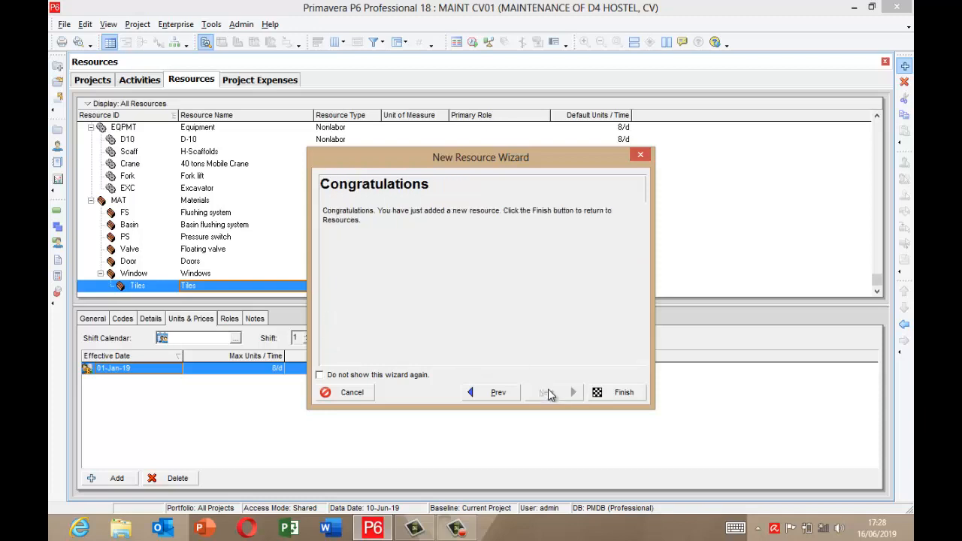
pyautogui.click(631, 399)
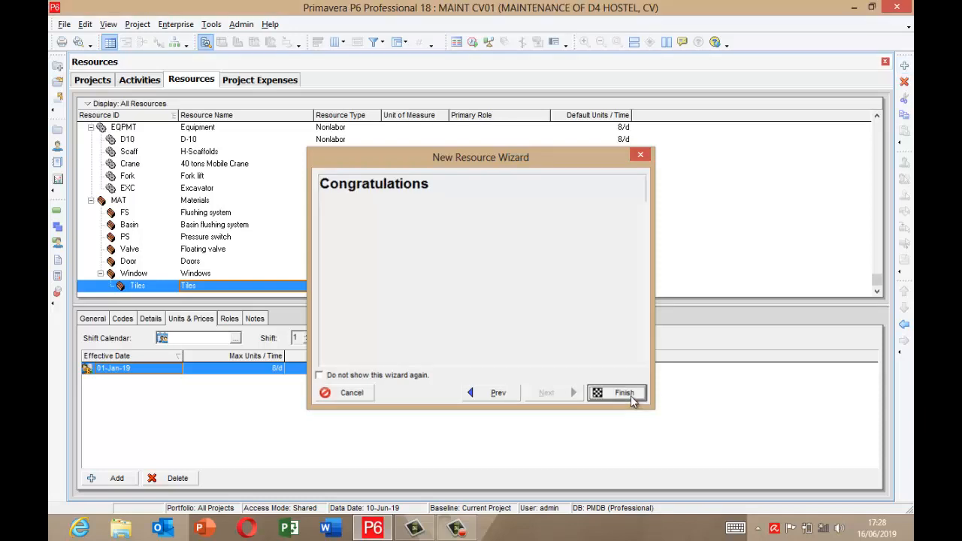
pyautogui.click(905, 328)
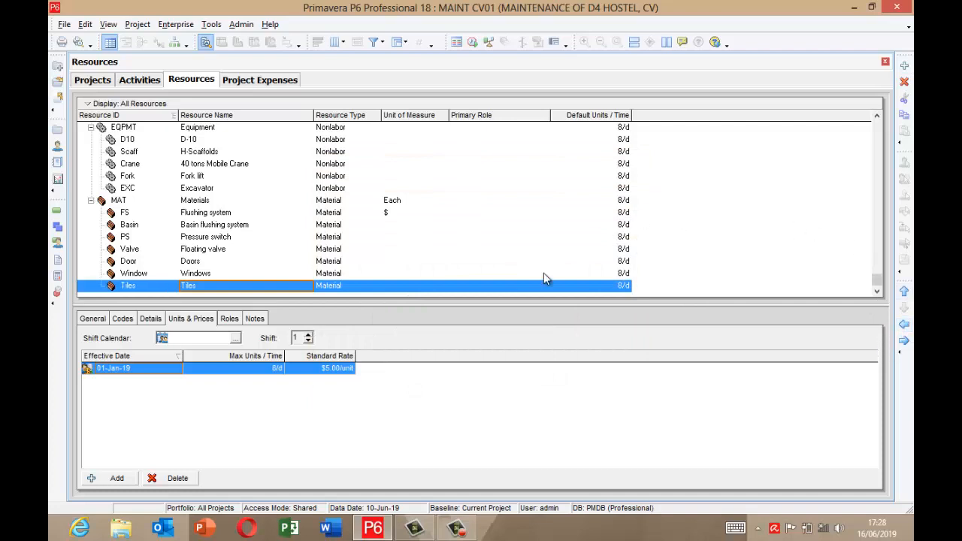
# Set the unit of measure of the Flushing system resource to Each.
pyautogui.click(392, 228)
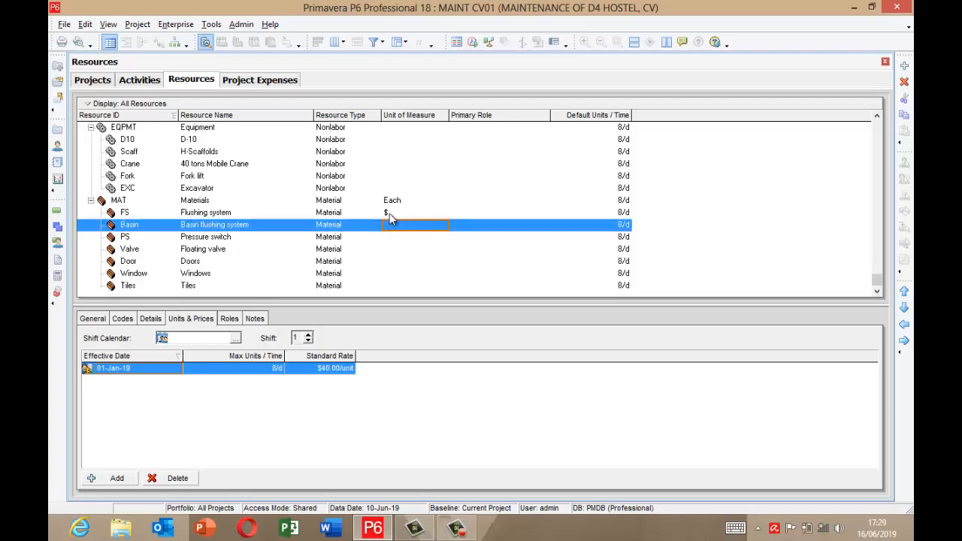
pyautogui.click(390, 214)
pyautogui.doubleClick(389, 214)
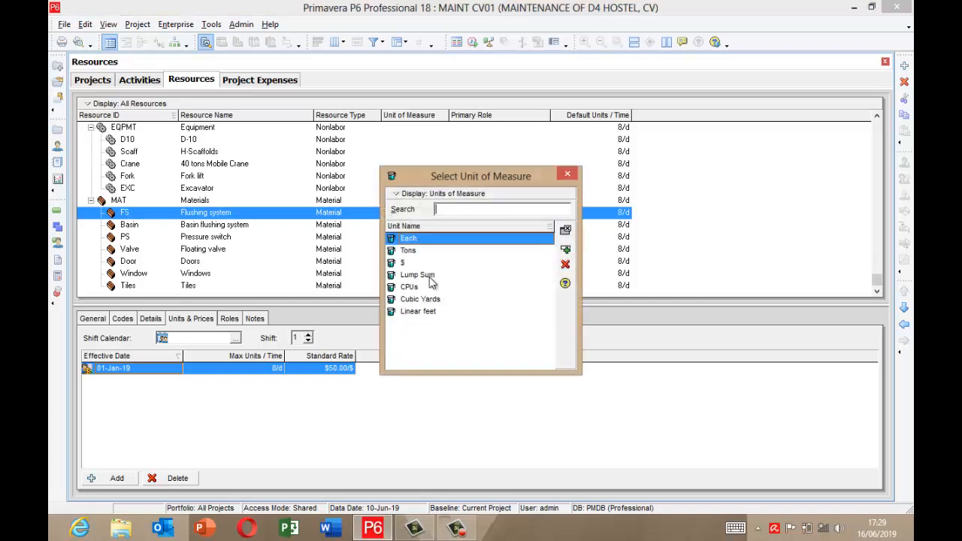
pyautogui.click(397, 197)
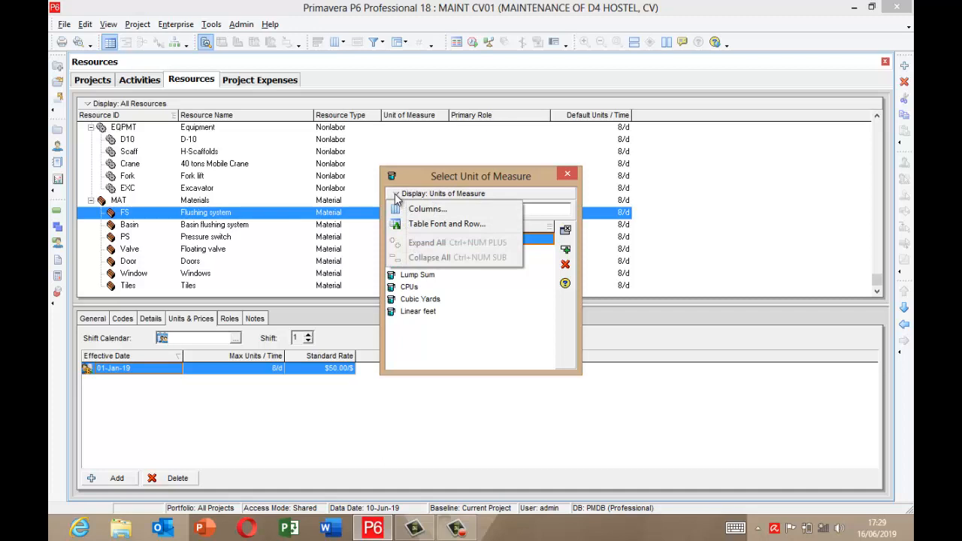
pyautogui.click(425, 343)
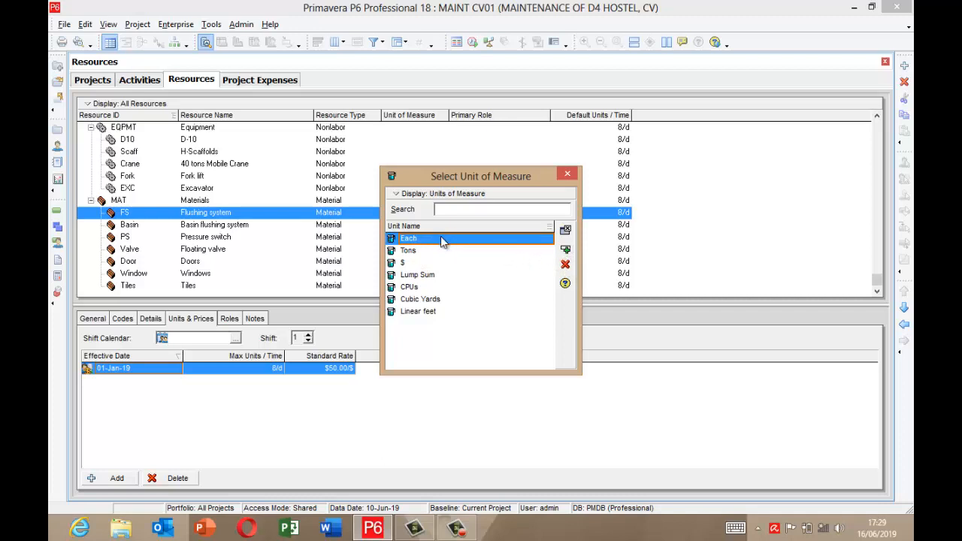
pyautogui.click(568, 252)
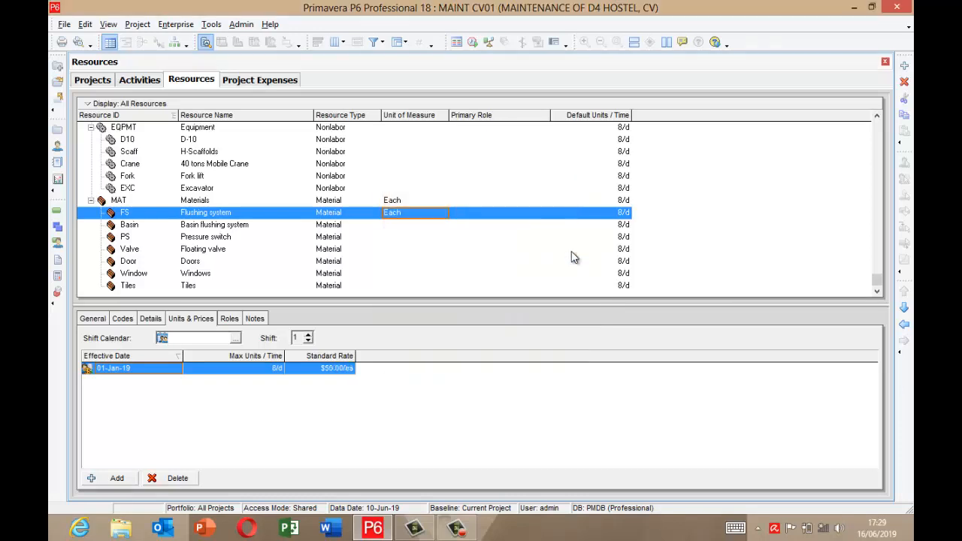
# Set the unit of measure to Each for the Basin flushing system and Pressure switch resources.
pyautogui.click(398, 229)
pyautogui.click(393, 228)
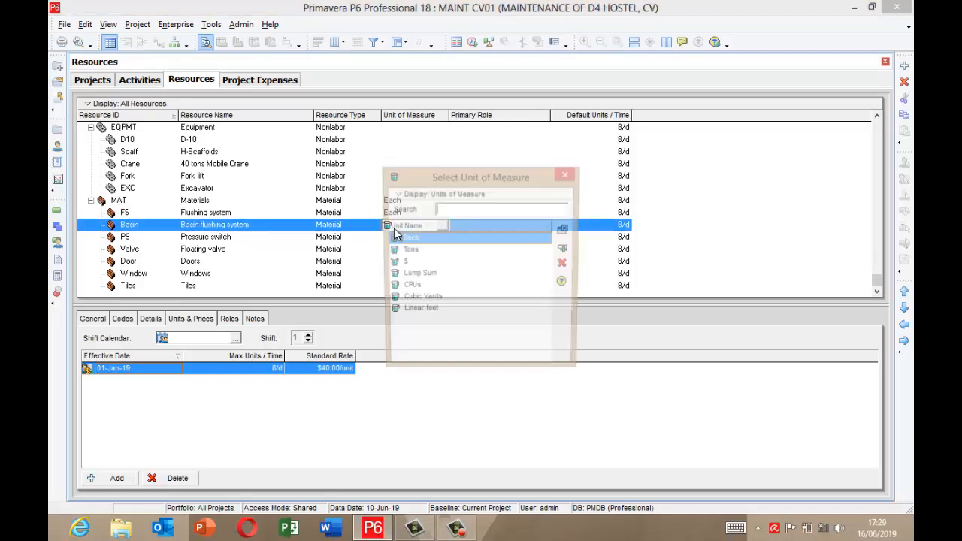
pyautogui.click(565, 249)
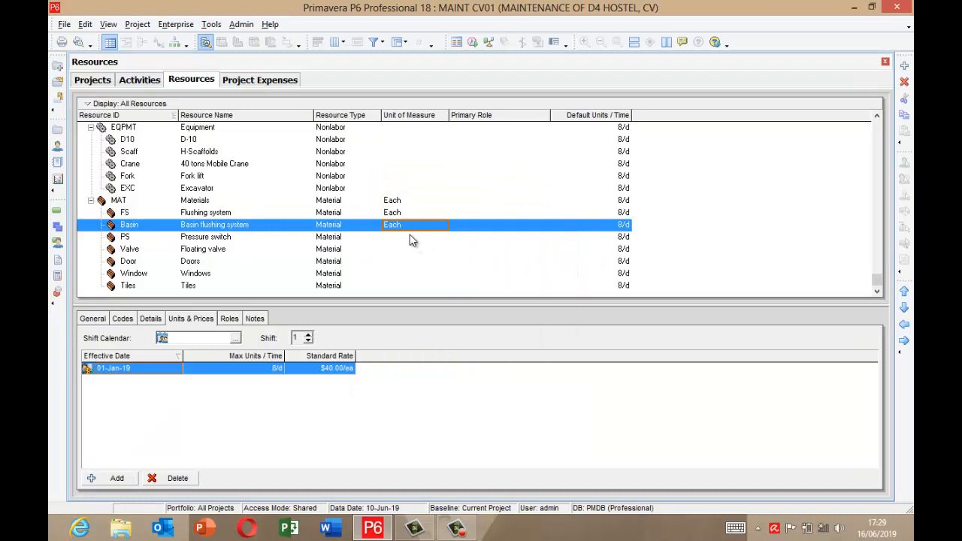
pyautogui.click(410, 237)
pyautogui.click(410, 237)
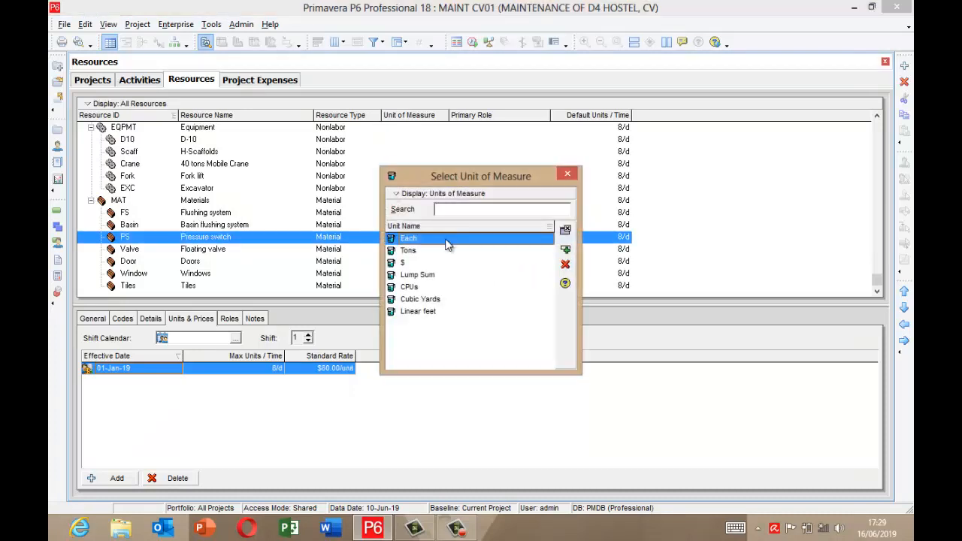
pyautogui.click(565, 254)
# Set the unit of measure to Each for the Floating valve and Doors resources.
pyautogui.click(400, 251)
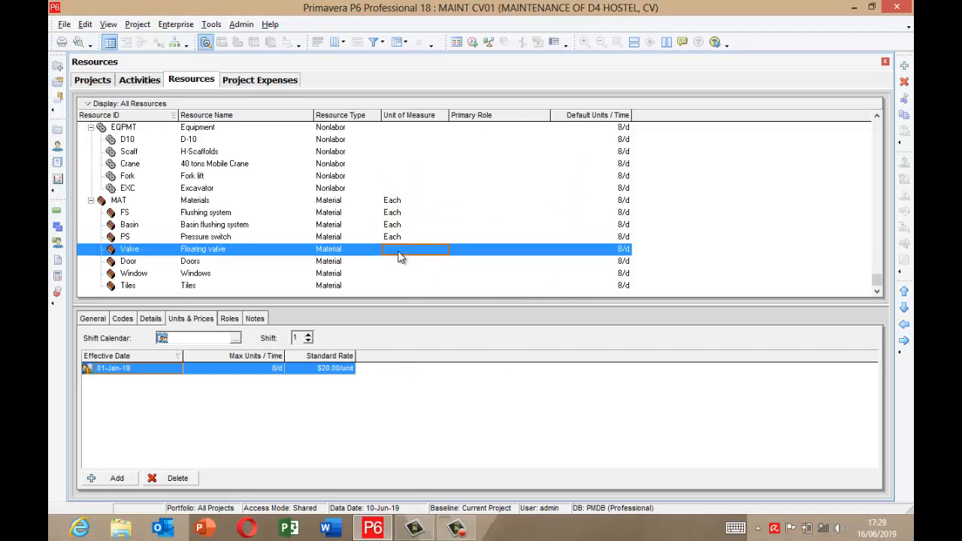
pyautogui.click(400, 256)
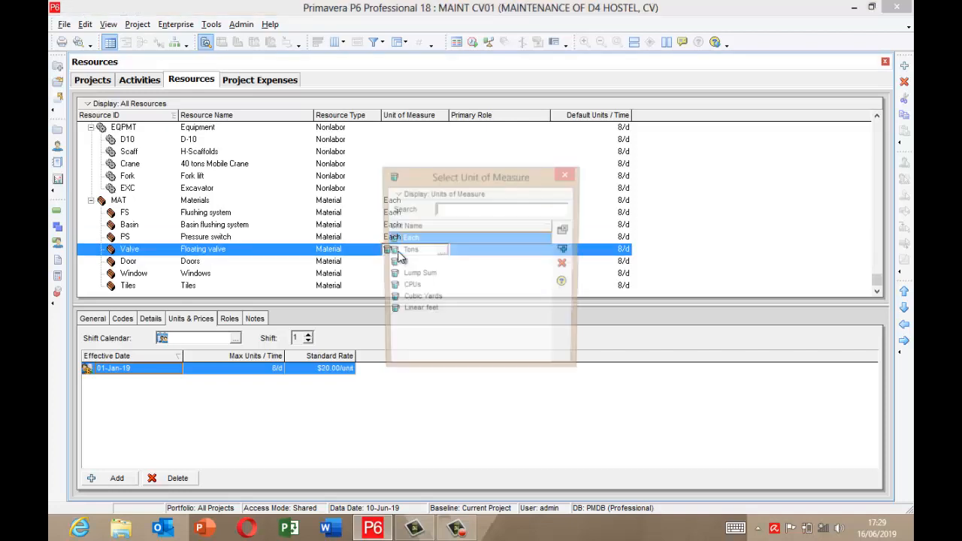
pyautogui.click(567, 250)
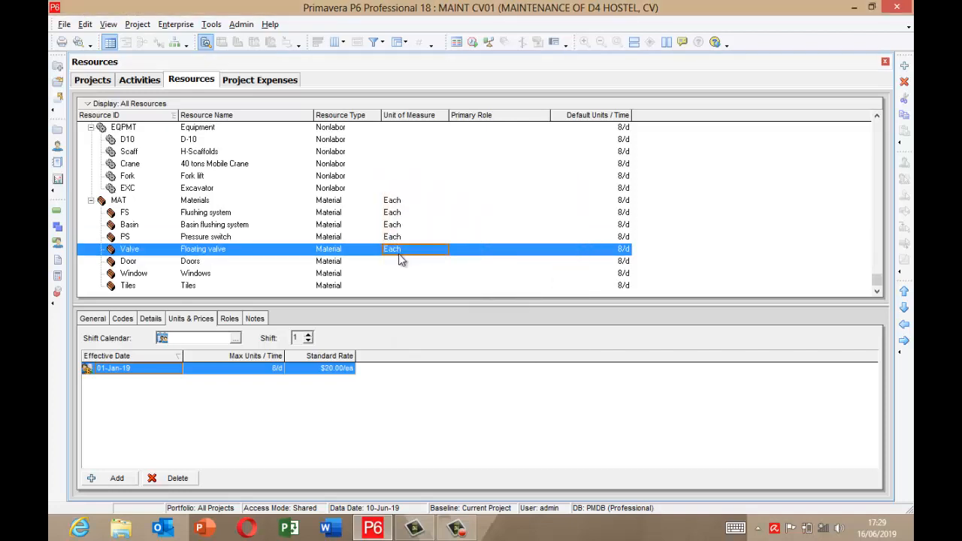
pyautogui.click(399, 261)
pyautogui.click(403, 262)
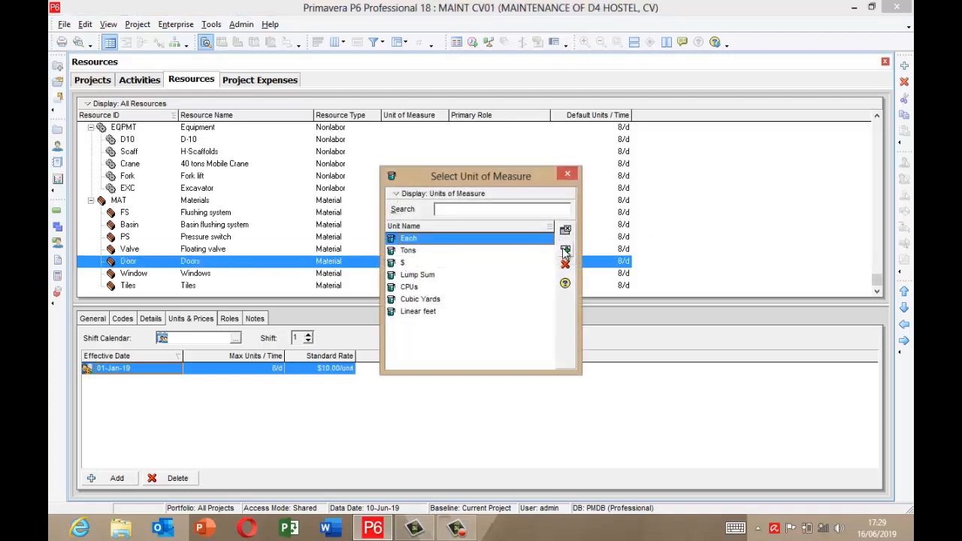
pyautogui.click(565, 252)
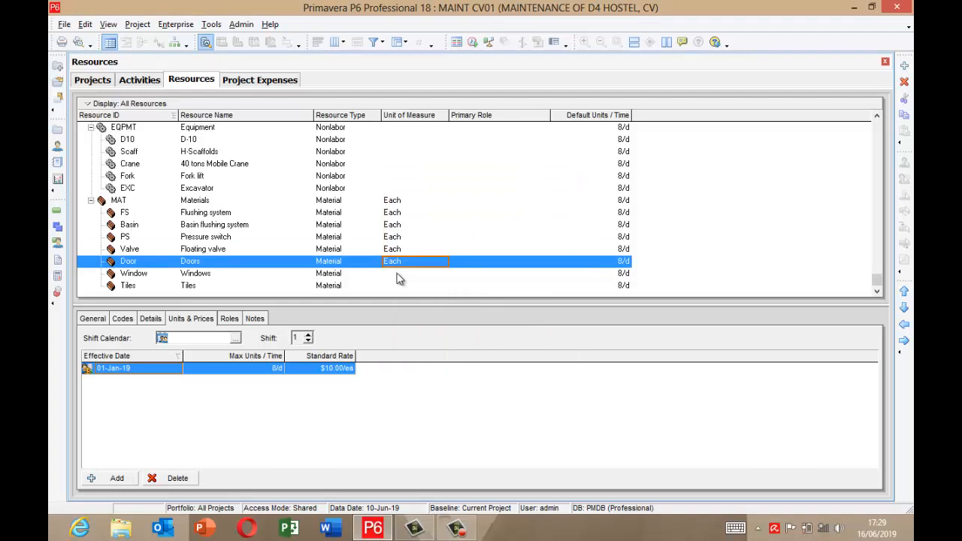
# Set the unit of measure to Each for the Windows and Tiles resources.
pyautogui.click(398, 276)
pyautogui.click(398, 276)
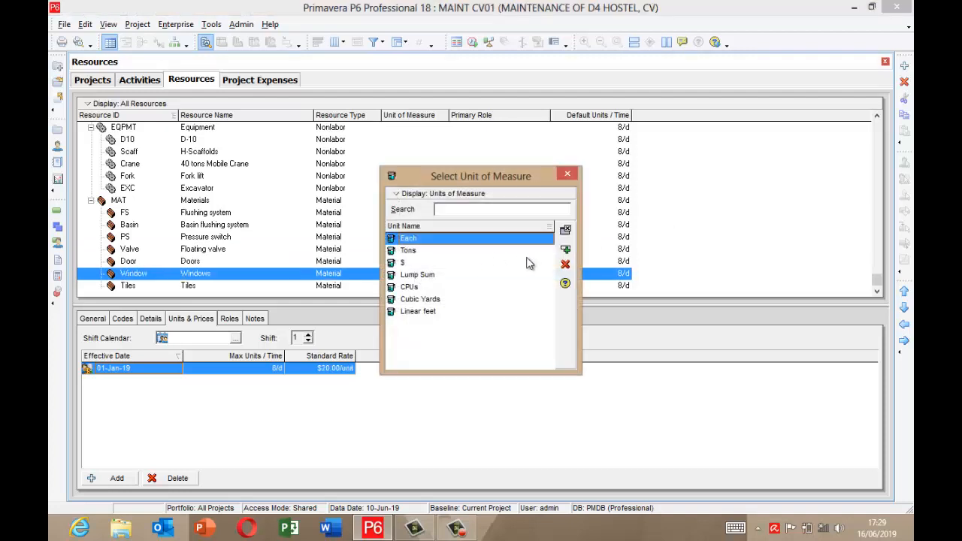
pyautogui.click(565, 253)
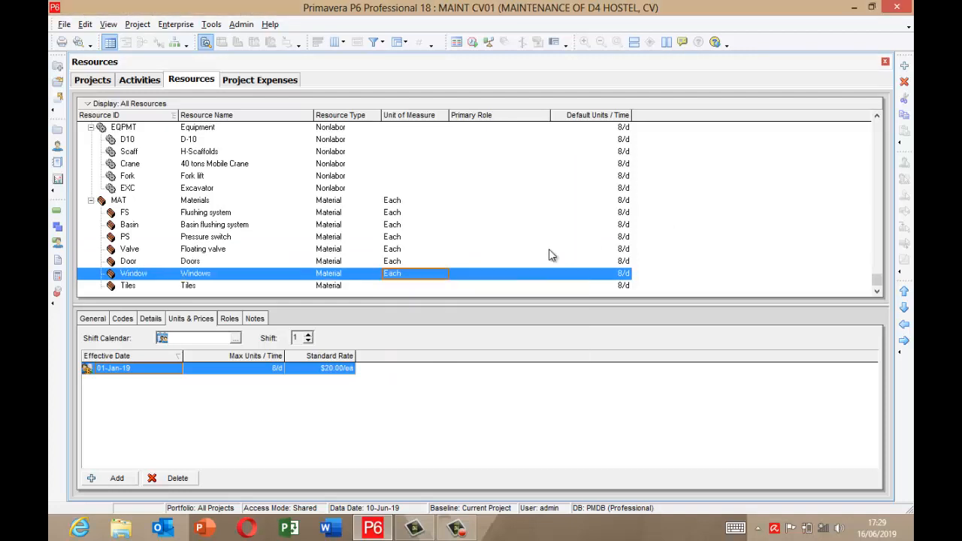
pyautogui.click(392, 288)
pyautogui.click(392, 290)
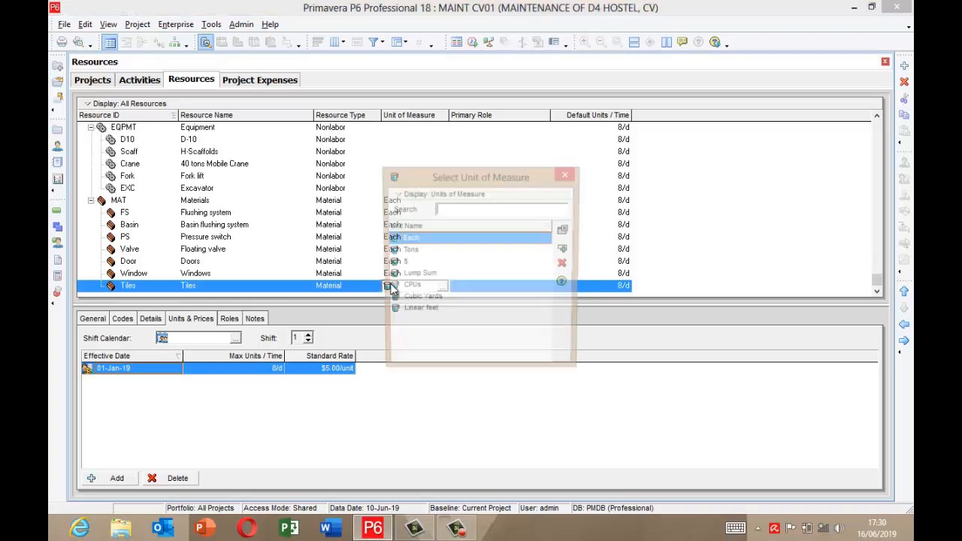
pyautogui.click(565, 252)
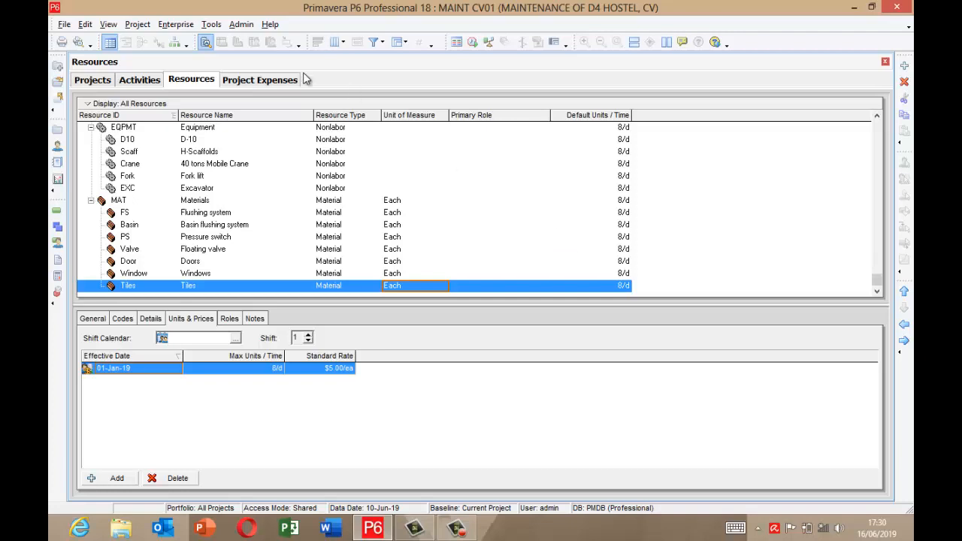
# Assign the Windows material resource to activity A15, Glass work replacement, in the project's activity list.
pyautogui.click(130, 81)
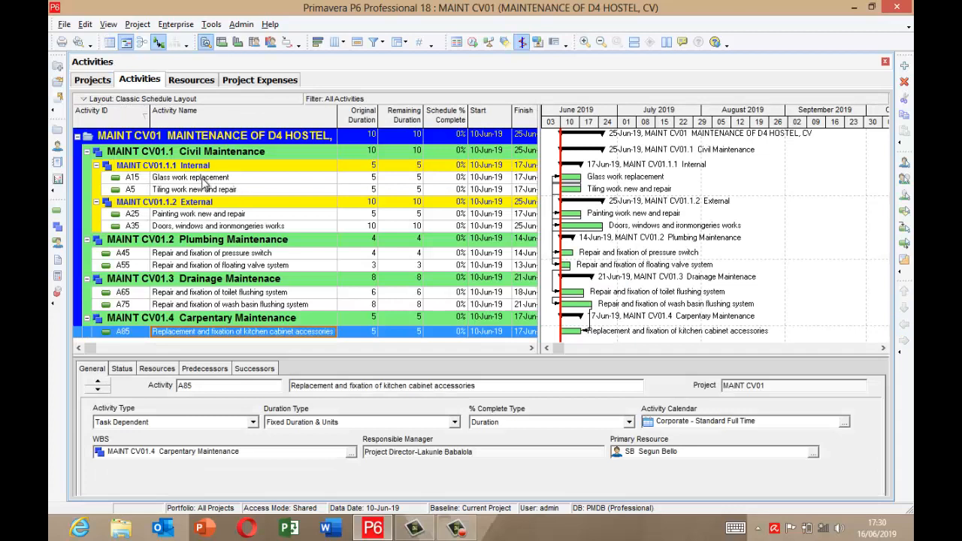
pyautogui.click(202, 179)
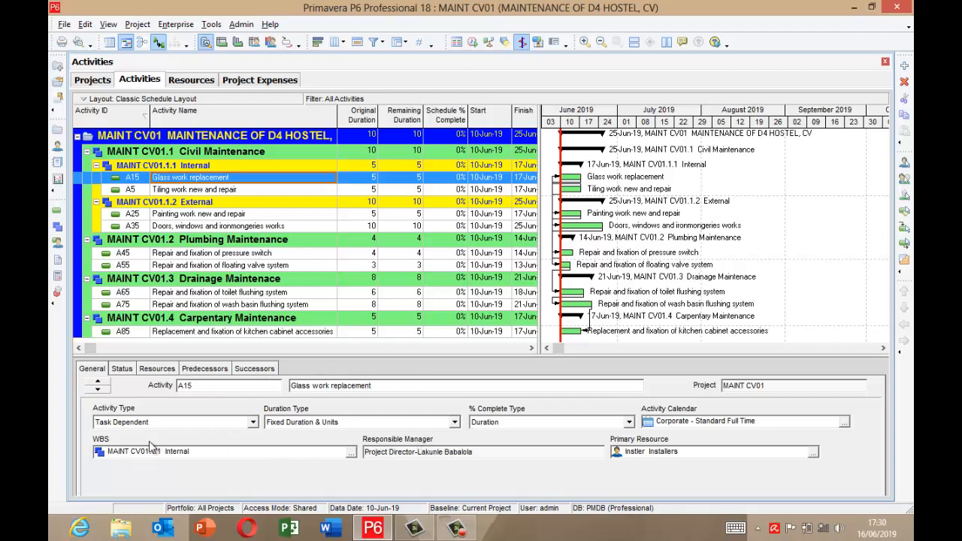
pyautogui.click(157, 369)
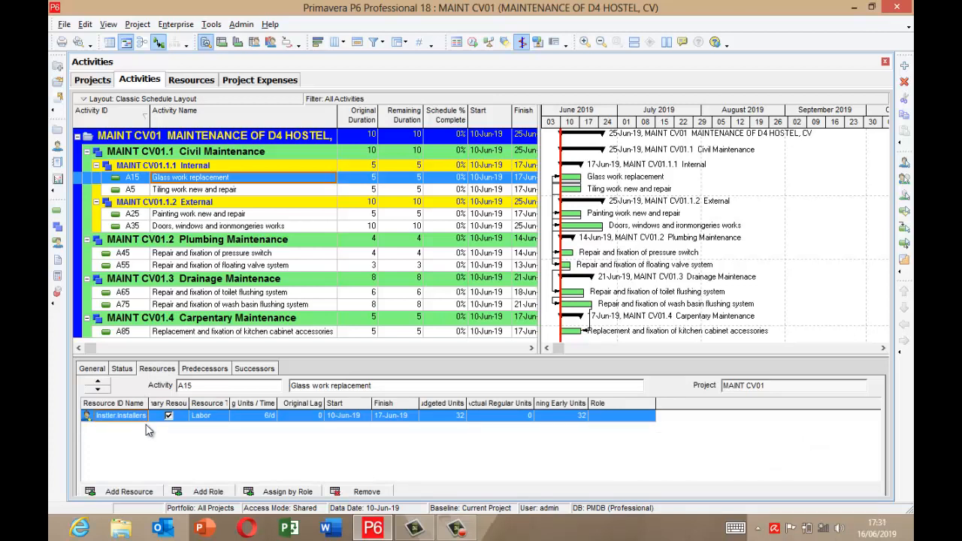
pyautogui.click(129, 491)
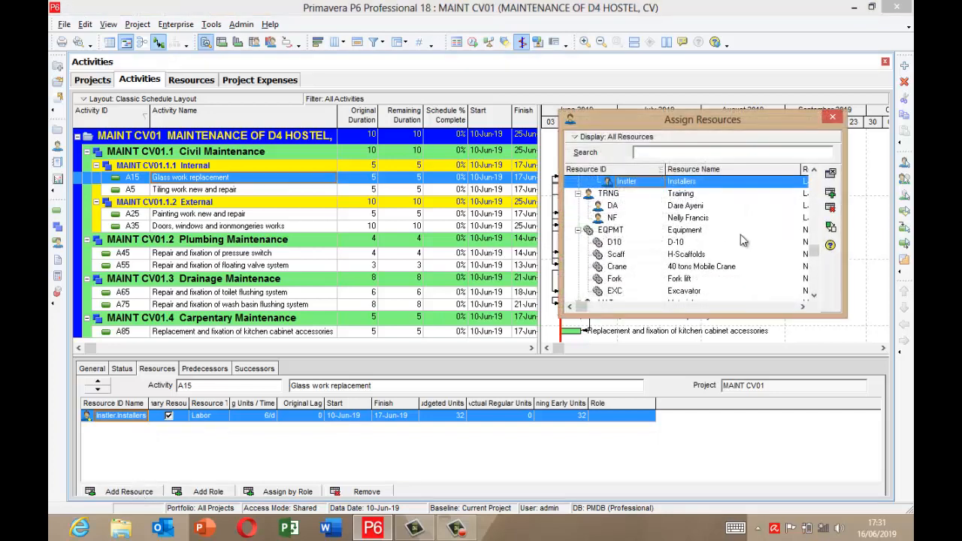
pyautogui.click(813, 299)
pyautogui.click(814, 299)
pyautogui.click(813, 298)
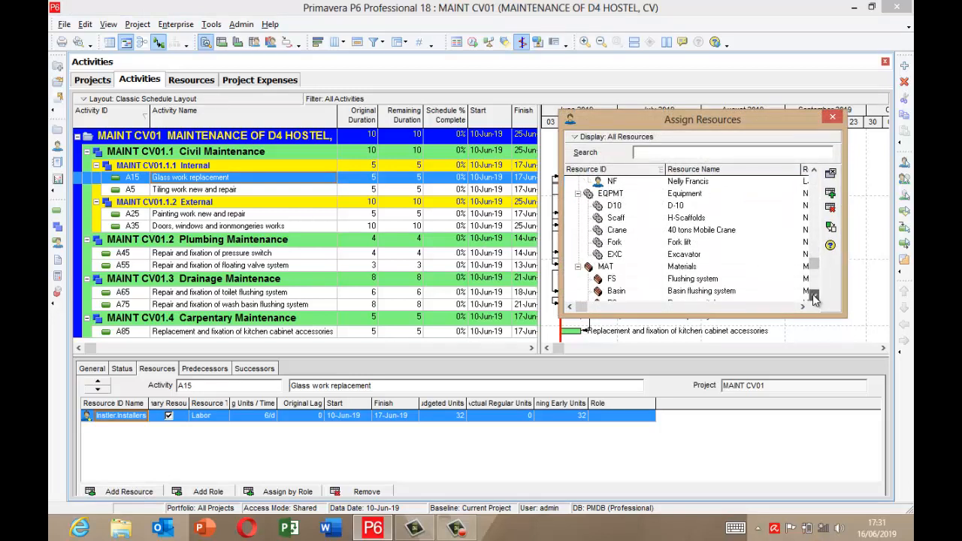
pyautogui.click(814, 298)
pyautogui.click(813, 299)
pyautogui.click(813, 298)
pyautogui.click(814, 298)
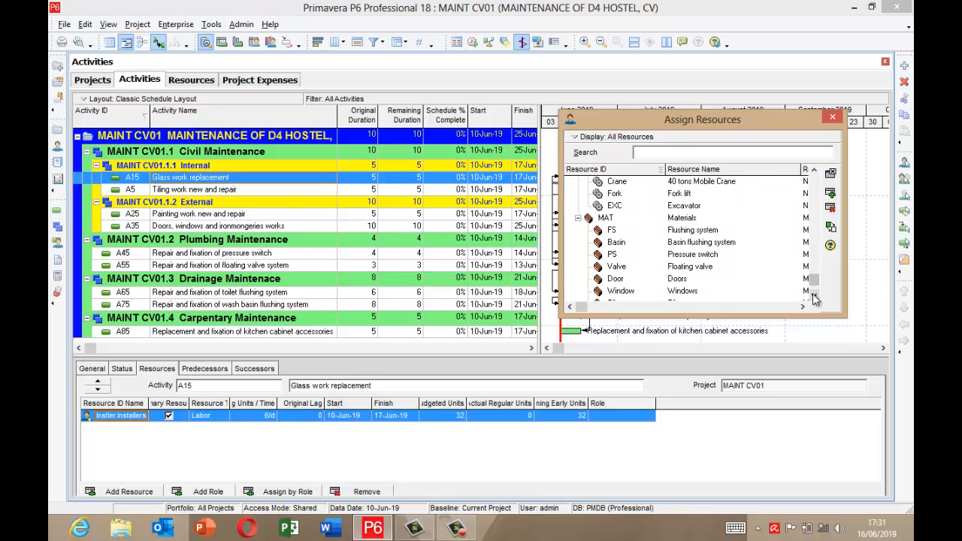
pyautogui.click(682, 294)
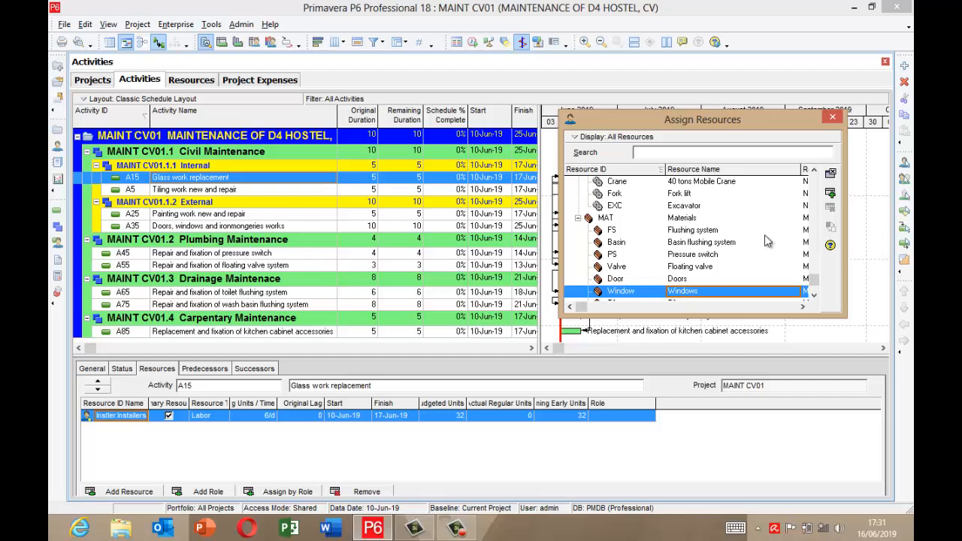
pyautogui.click(829, 194)
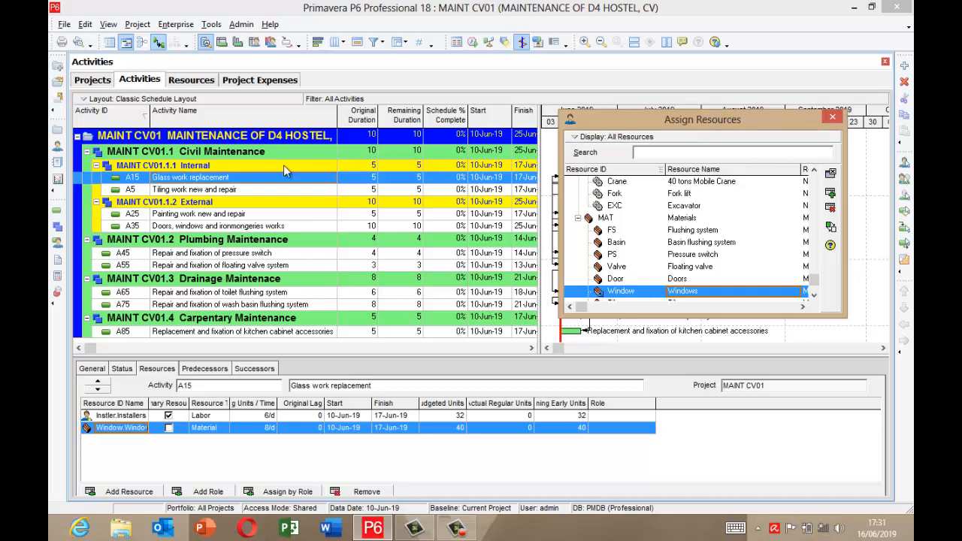
# Assign the Tiles material resource to activity A5, Tiling work new and repair.
pyautogui.click(175, 191)
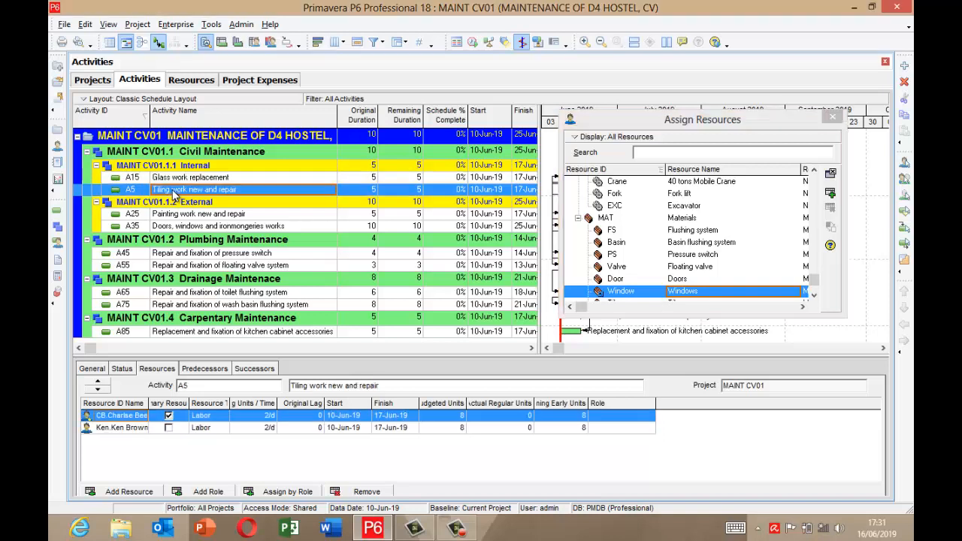
pyautogui.click(814, 296)
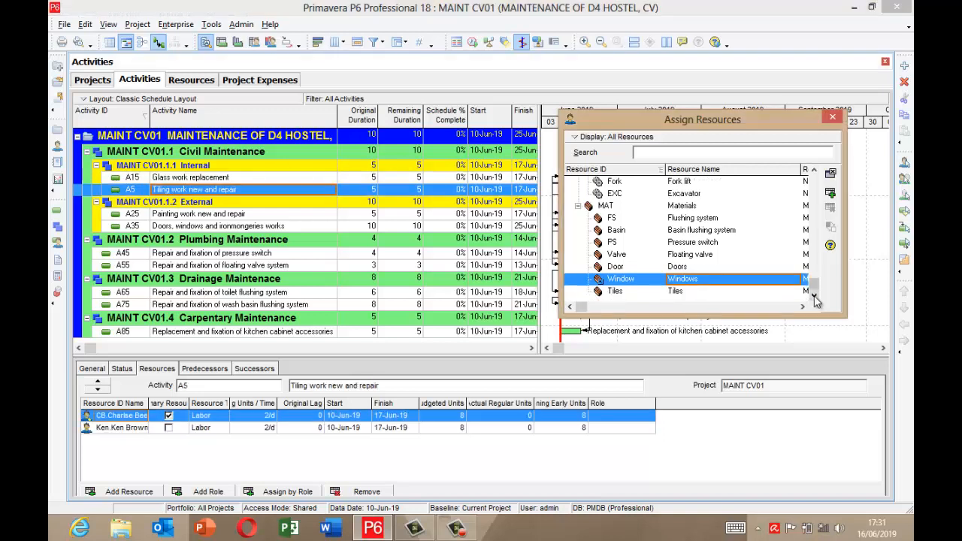
pyautogui.click(676, 293)
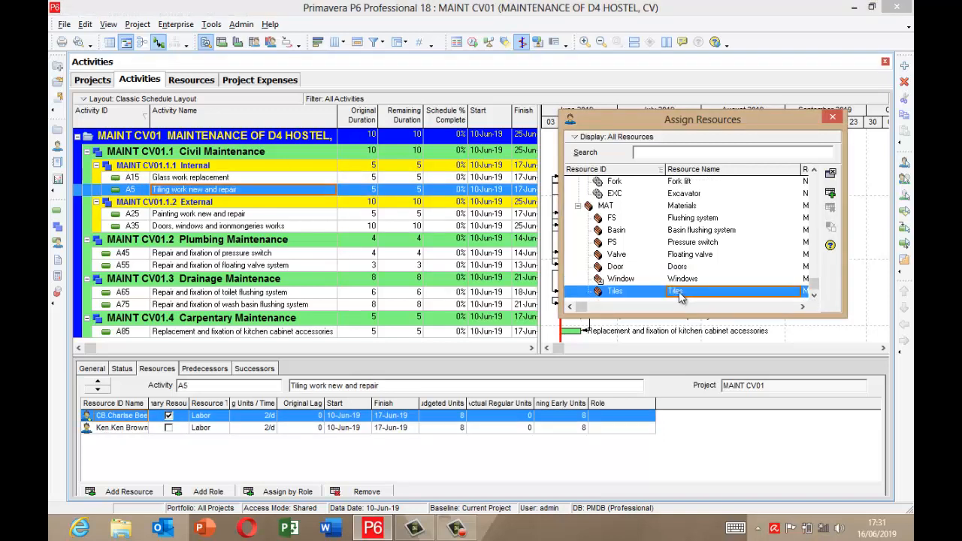
pyautogui.click(830, 194)
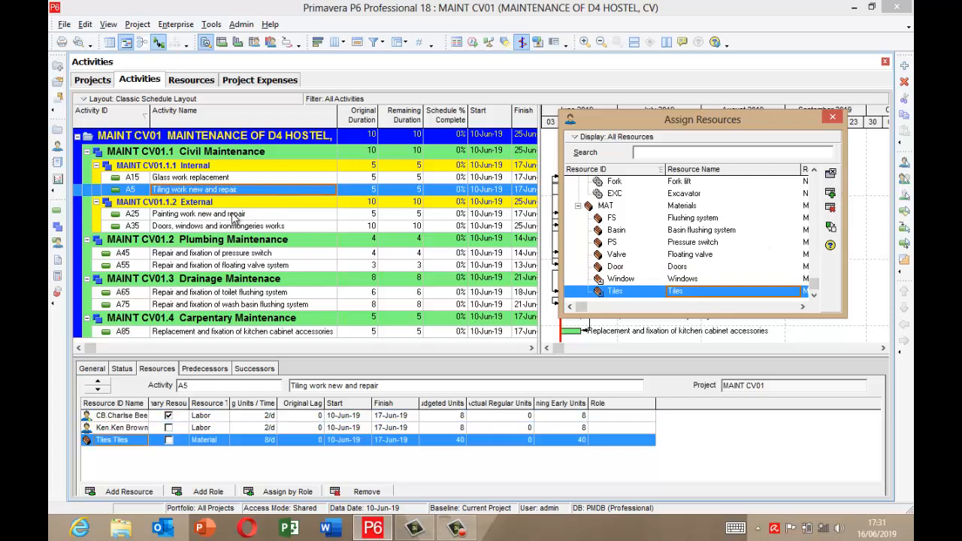
# Assign the Doors material to activities A25, Painting work new and repair, and A35, Doors, windows and ironmongeries works.
pyautogui.click(234, 214)
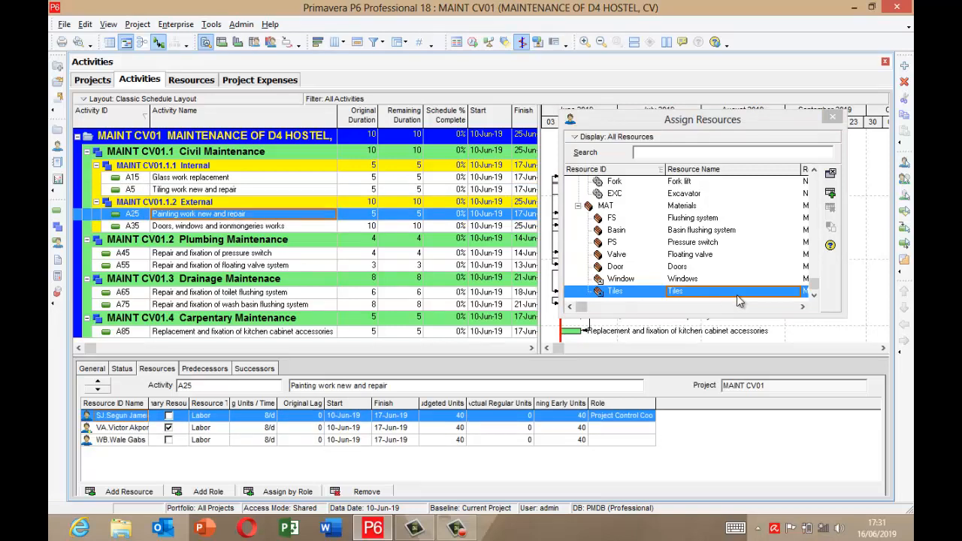
pyautogui.click(684, 269)
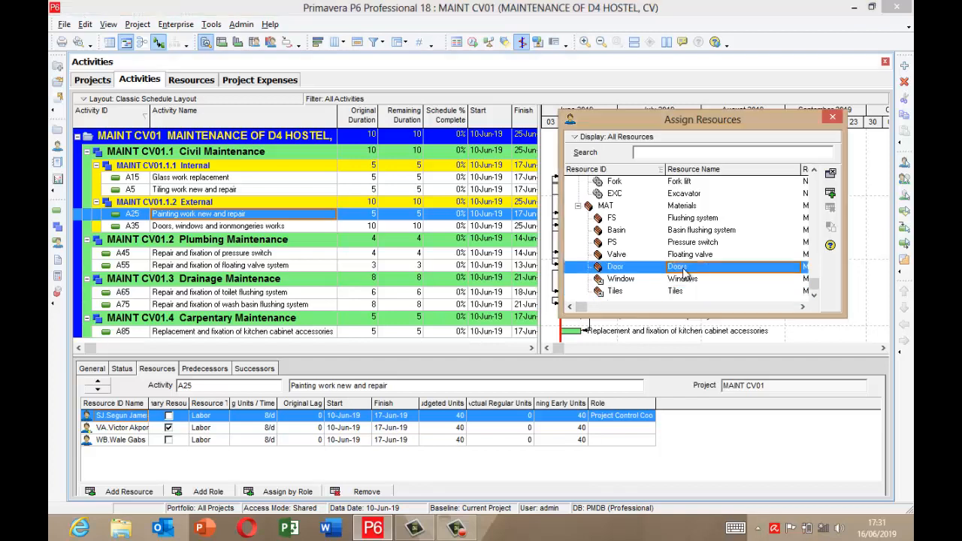
pyautogui.click(829, 193)
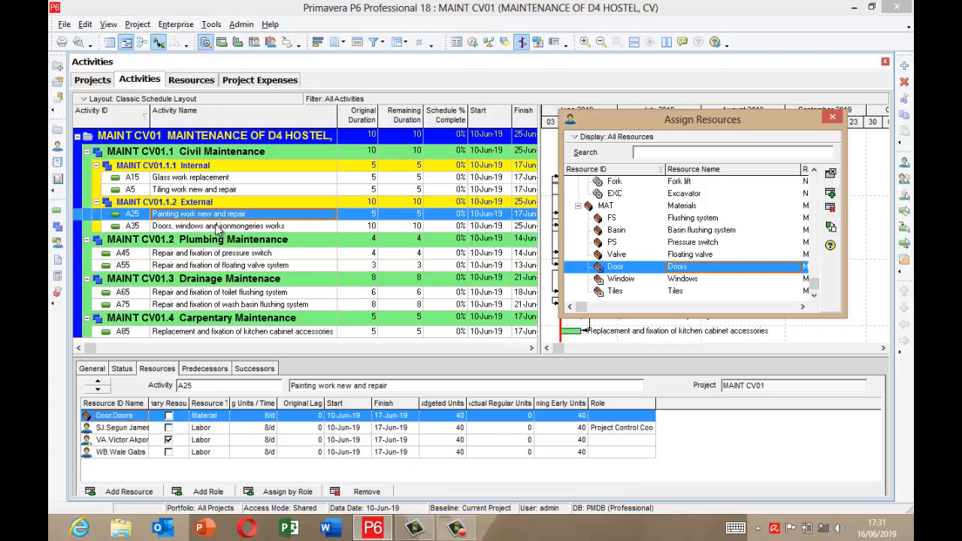
pyautogui.click(218, 226)
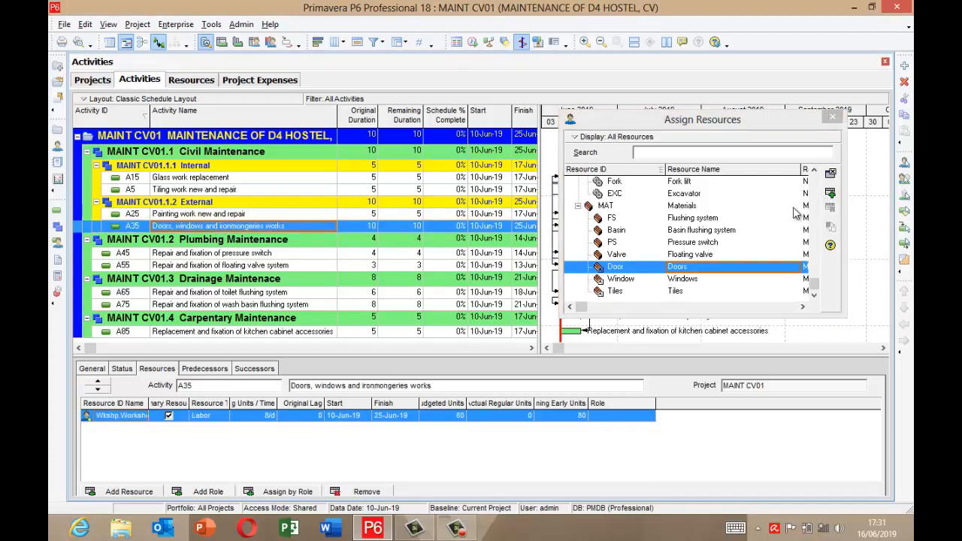
pyautogui.click(830, 193)
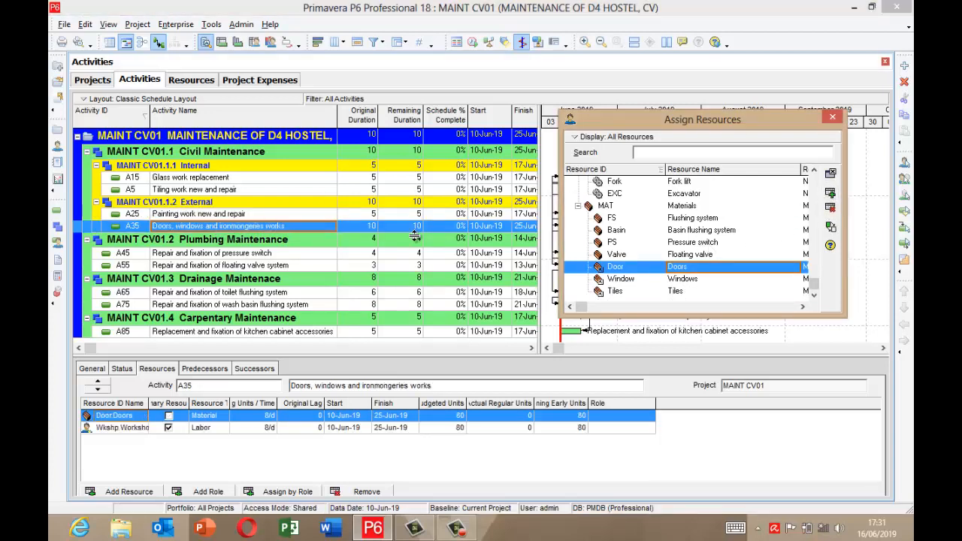
# Assign the Pressure switch material to activity A45 and the Floating valve material to activity A55 under Plumbing Maintenance.
pyautogui.click(224, 255)
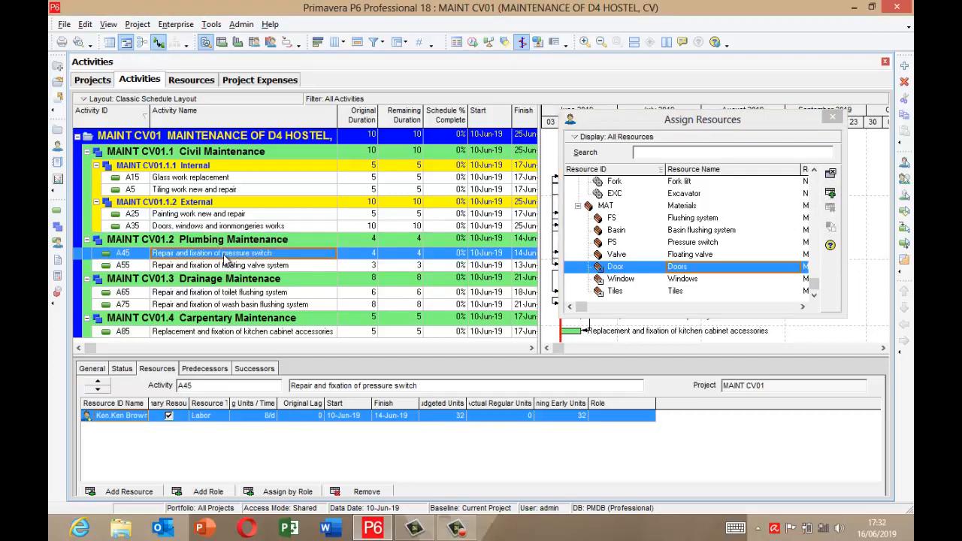
pyautogui.click(712, 245)
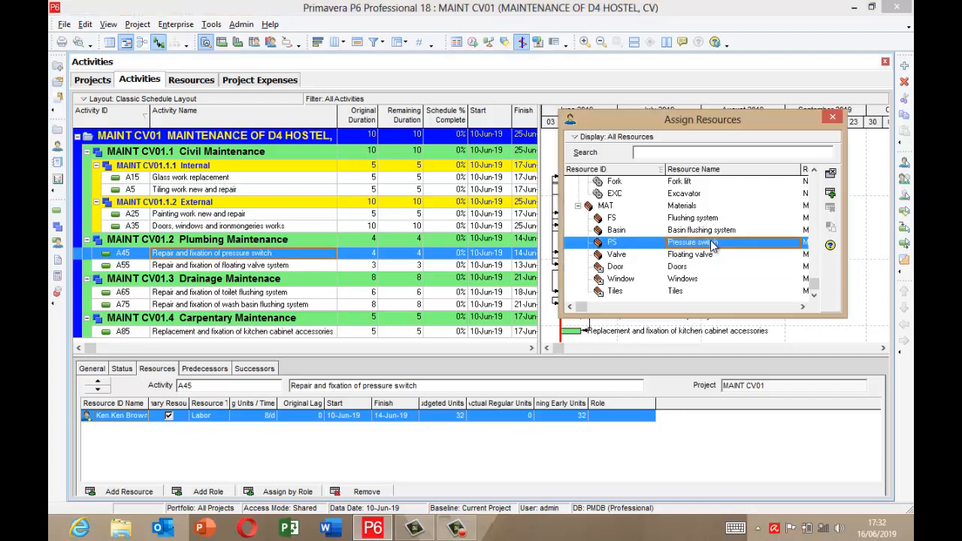
pyautogui.click(830, 194)
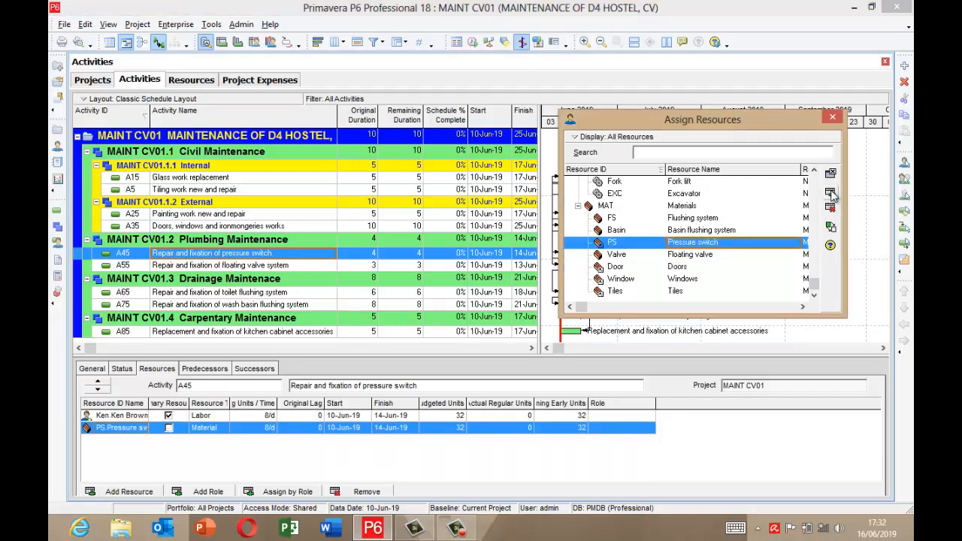
pyautogui.click(260, 267)
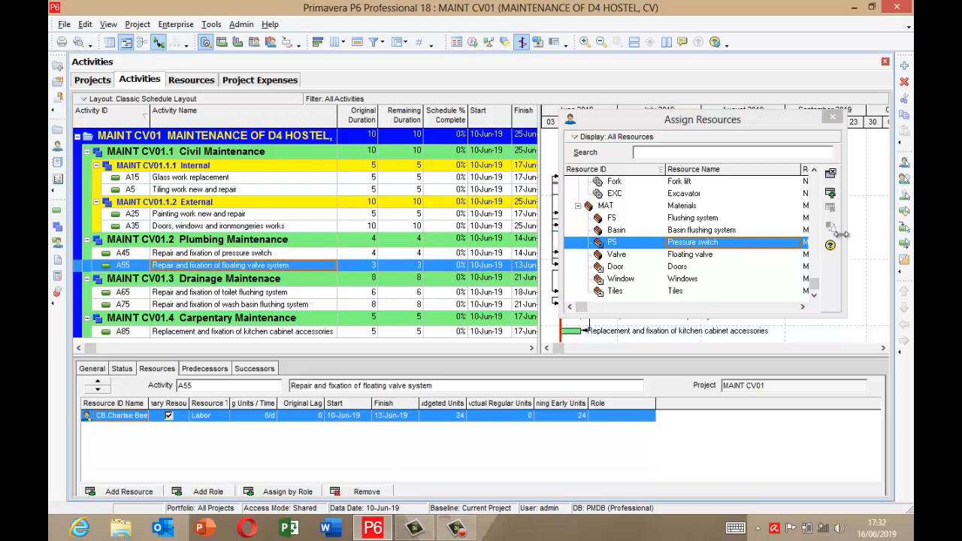
pyautogui.click(700, 255)
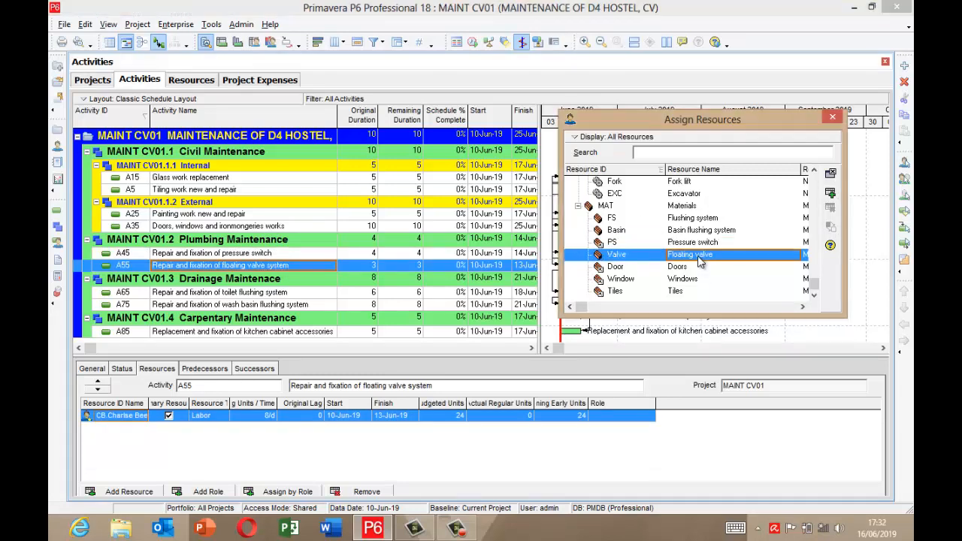
pyautogui.click(830, 193)
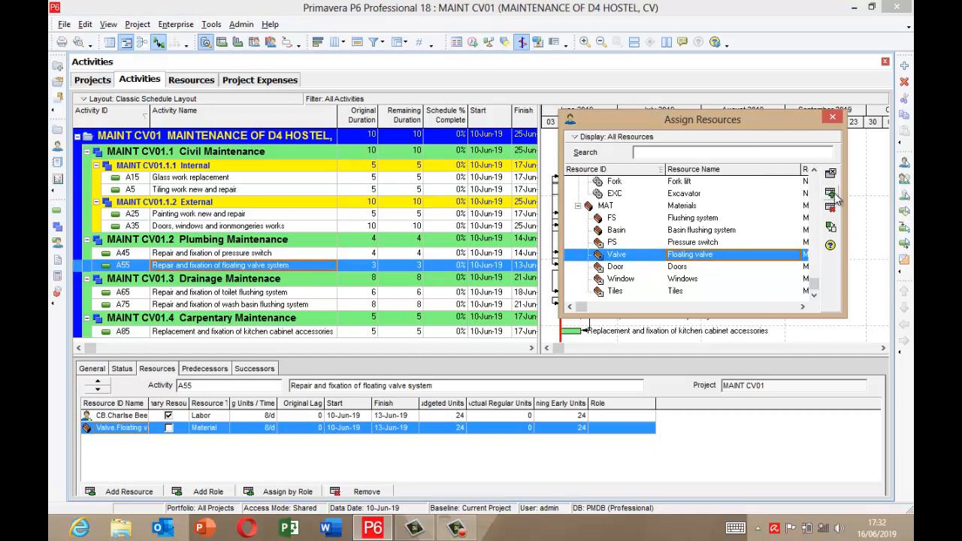
# Assign the Flushing system material to activity A65 and the Basin flushing system material to activity A75 under Drainage Maintenance.
pyautogui.click(257, 294)
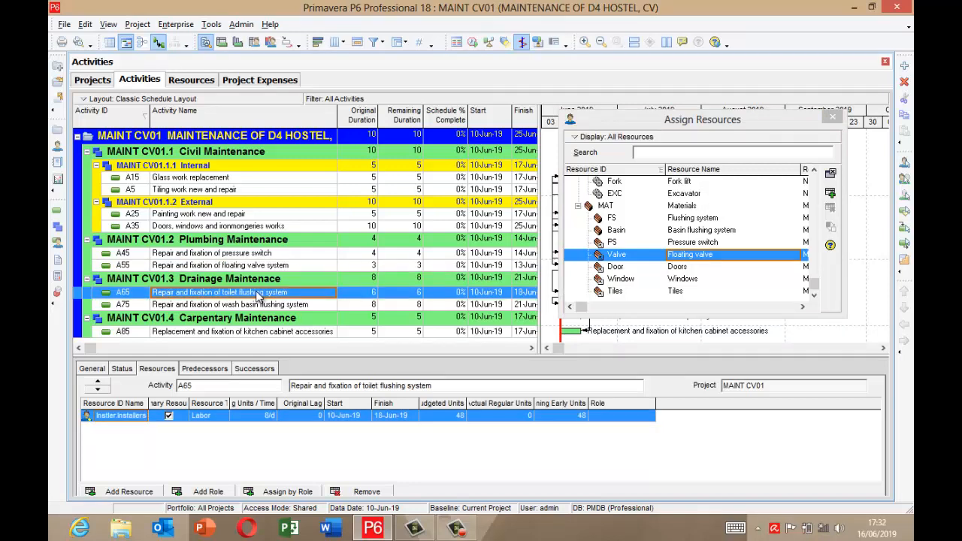
pyautogui.click(703, 219)
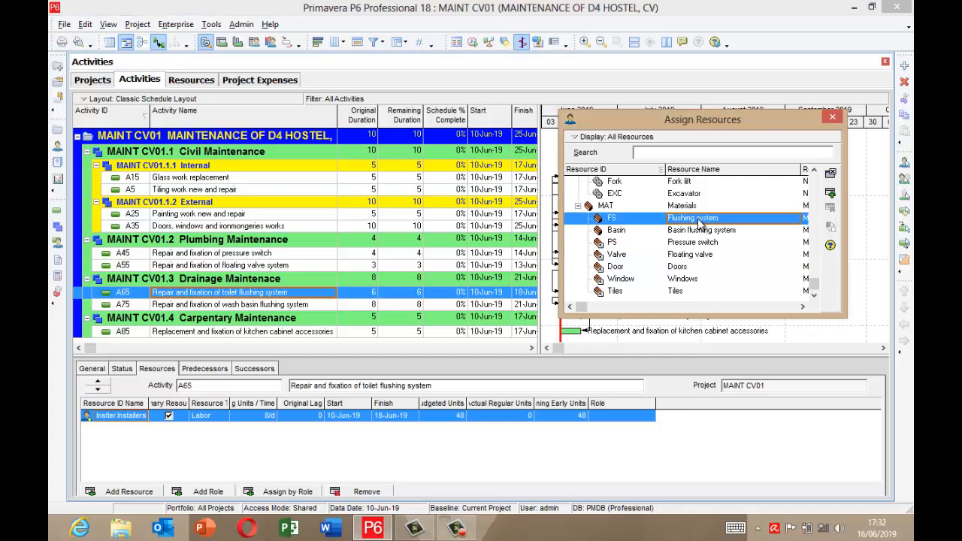
pyautogui.click(830, 195)
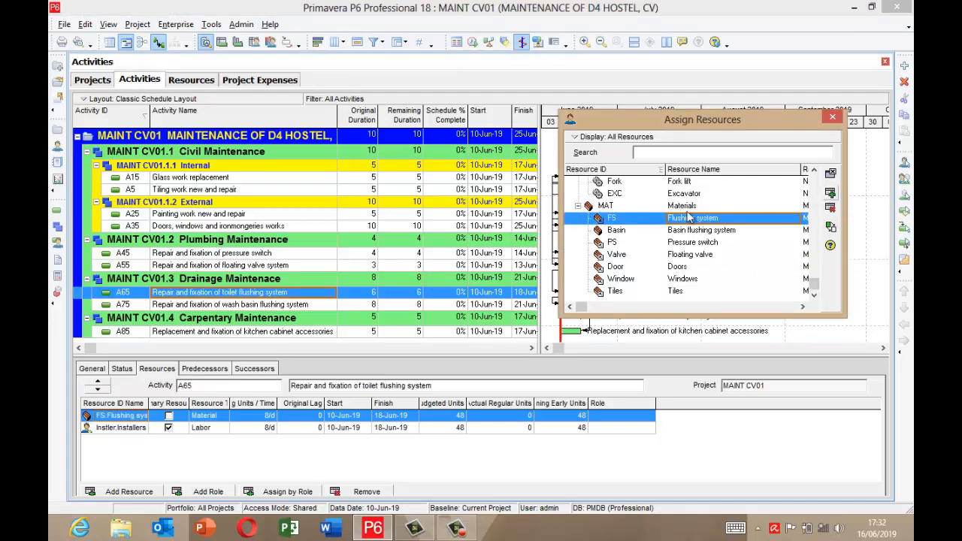
pyautogui.click(260, 308)
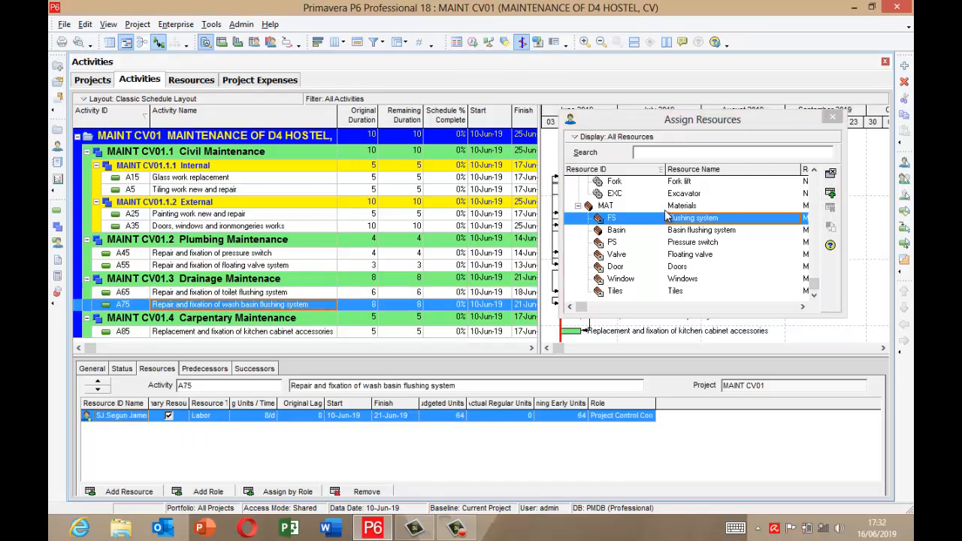
pyautogui.doubleClick(692, 231)
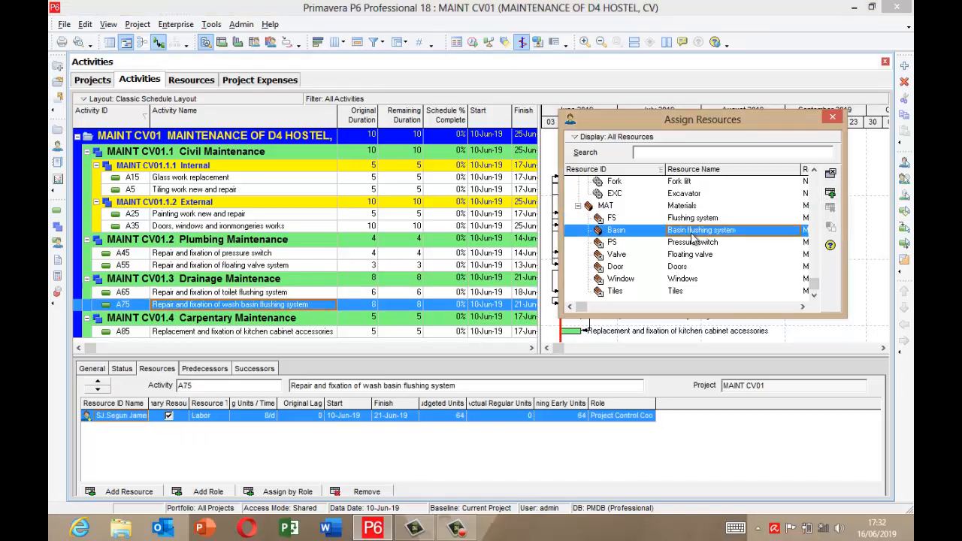
# Assign the Tiles material to activity A85, Replacement and fixation of kitchen cabinet accessories, and close the resource assignment window.
pyautogui.click(234, 333)
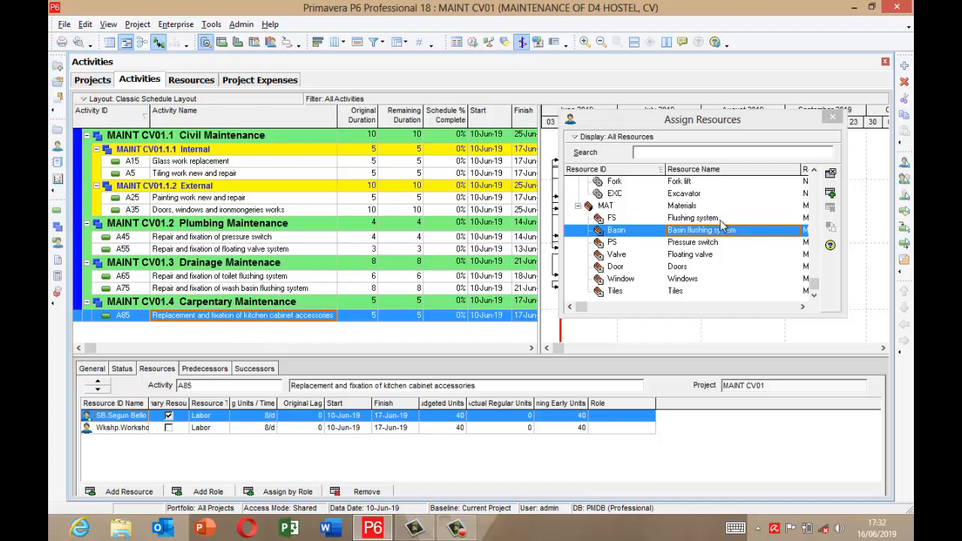
pyautogui.click(683, 296)
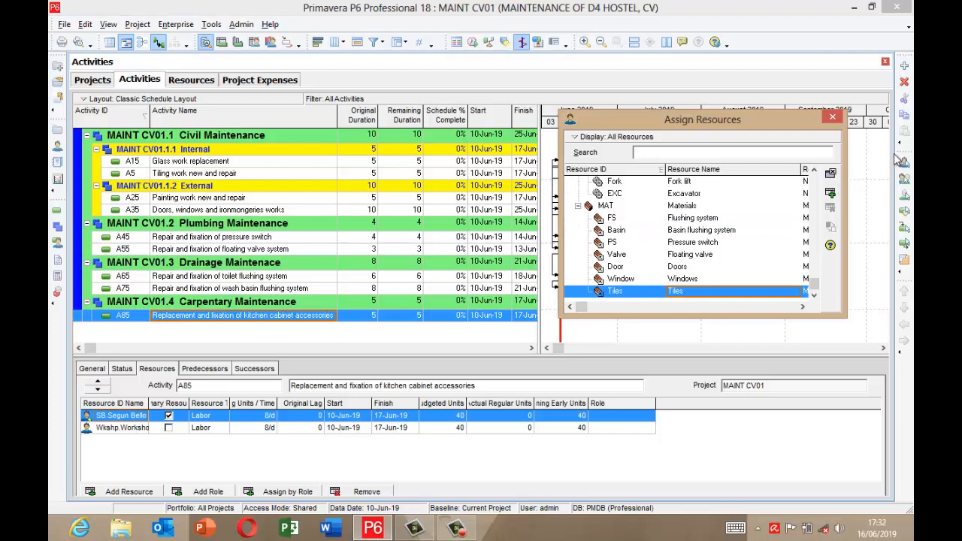
pyautogui.click(831, 195)
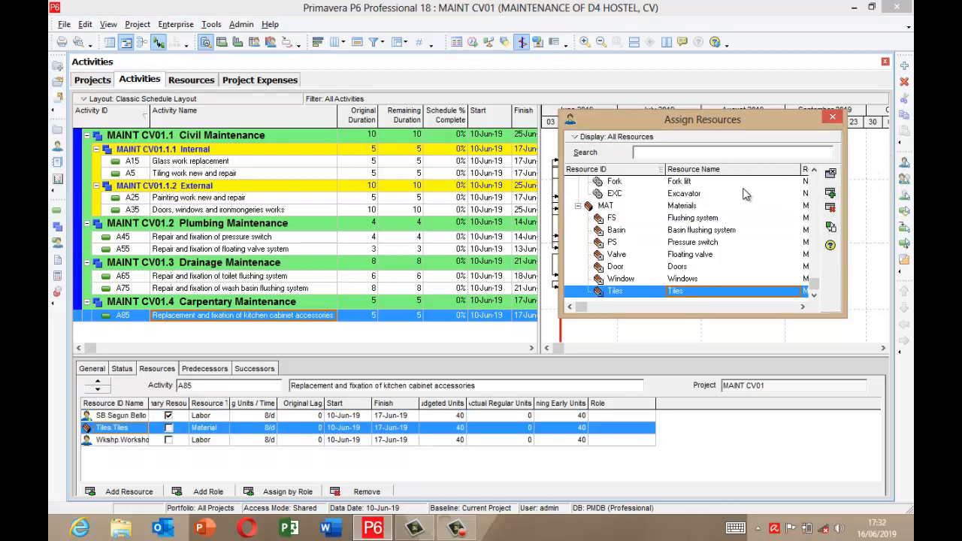
pyautogui.click(830, 120)
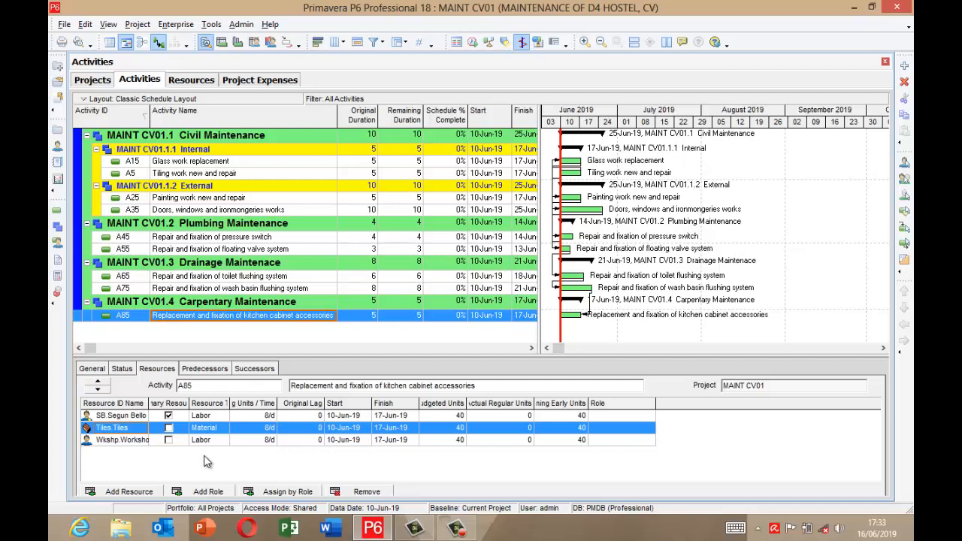
# Reopen the resource assignment list and assign the D-10 equipment to activity A5, Tiling work new and repair.
pyautogui.click(127, 492)
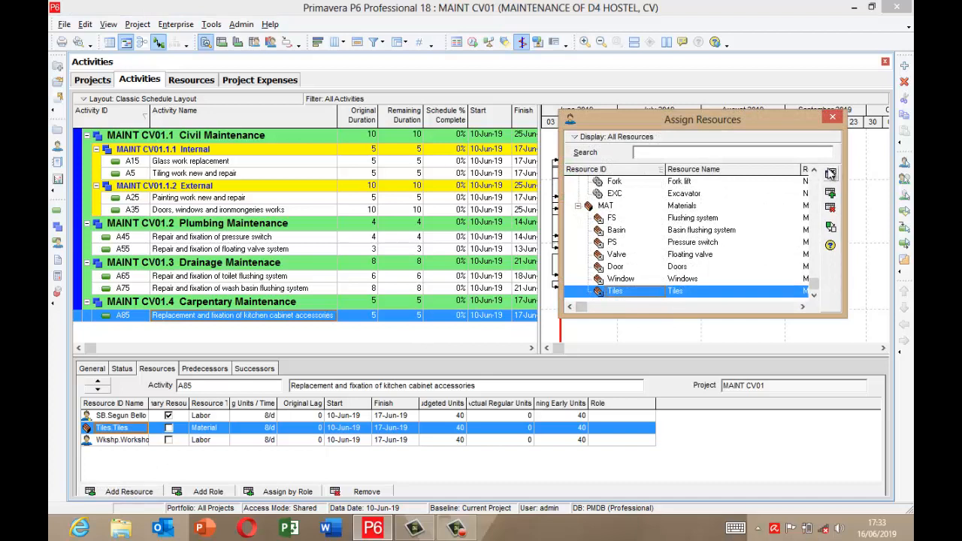
pyautogui.scroll(3, 817, 175)
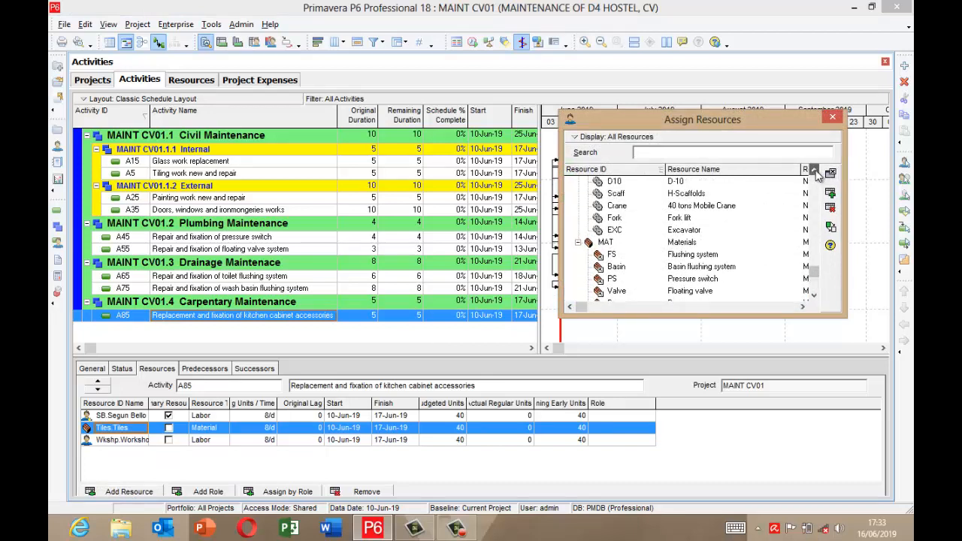
pyautogui.scroll(1, 816, 174)
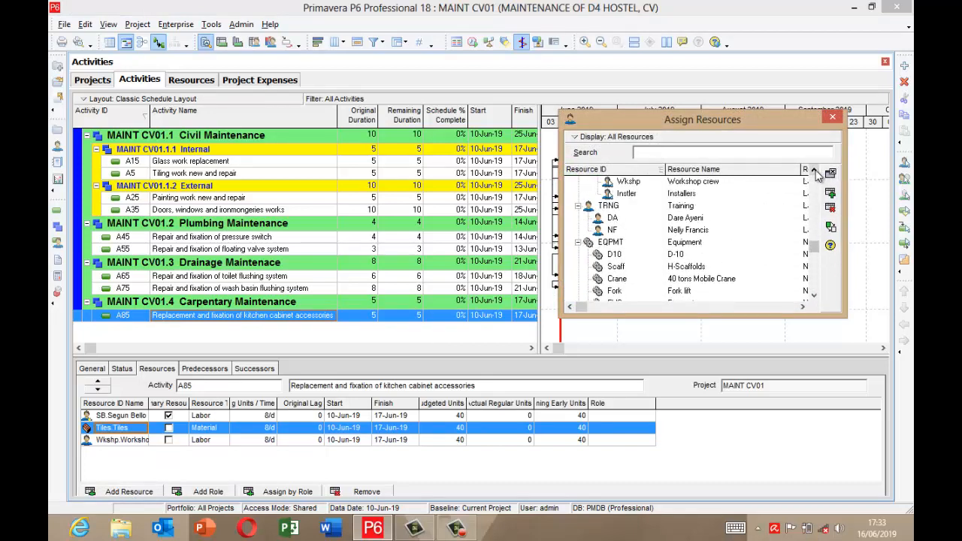
pyautogui.click(813, 294)
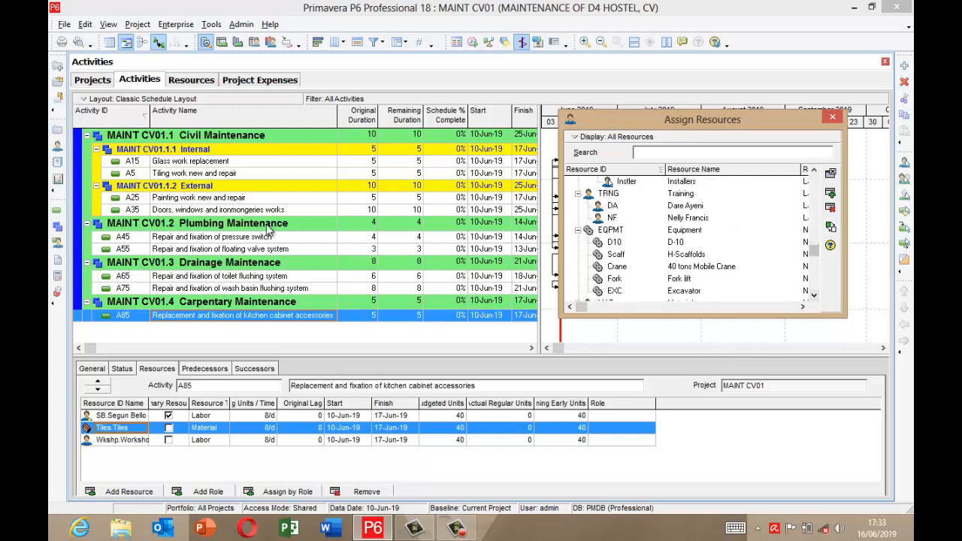
pyautogui.click(211, 174)
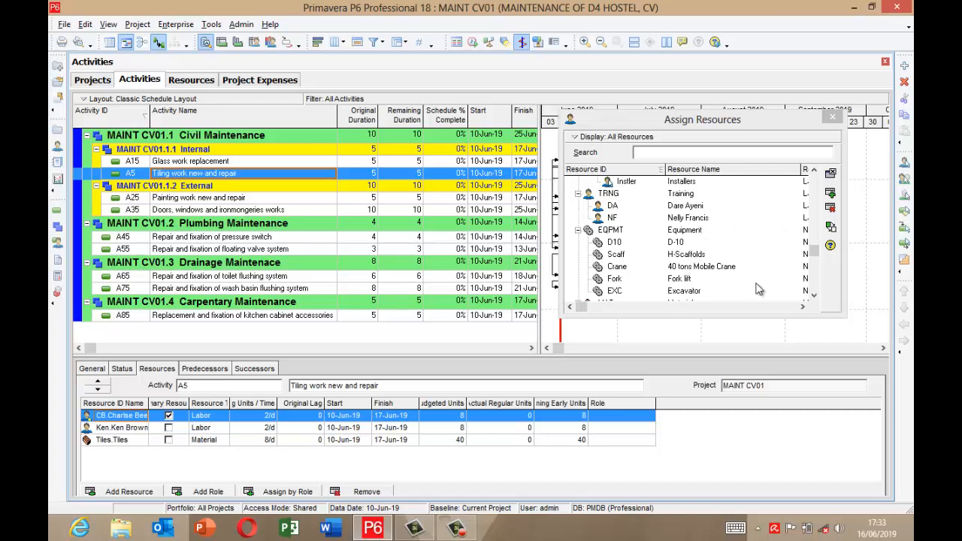
pyautogui.click(812, 297)
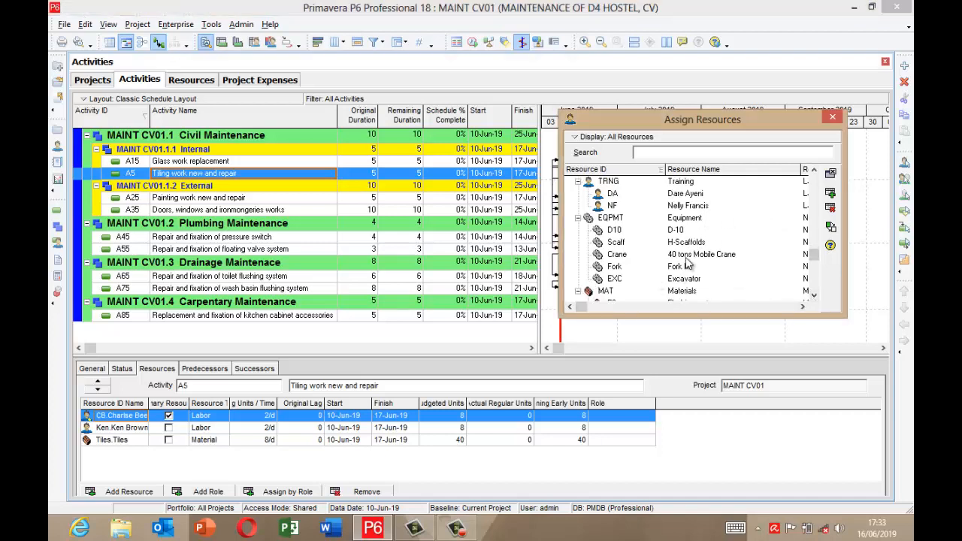
pyautogui.click(684, 233)
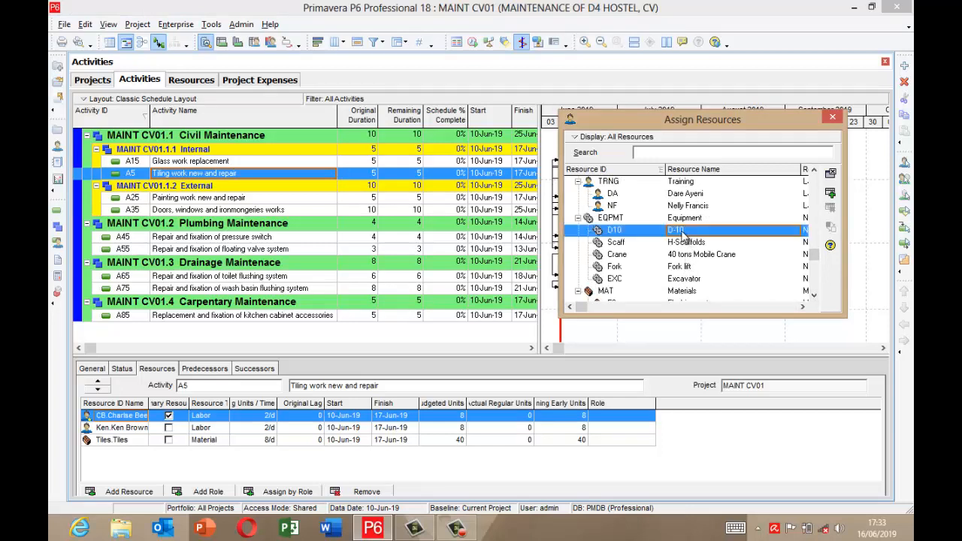
pyautogui.click(830, 194)
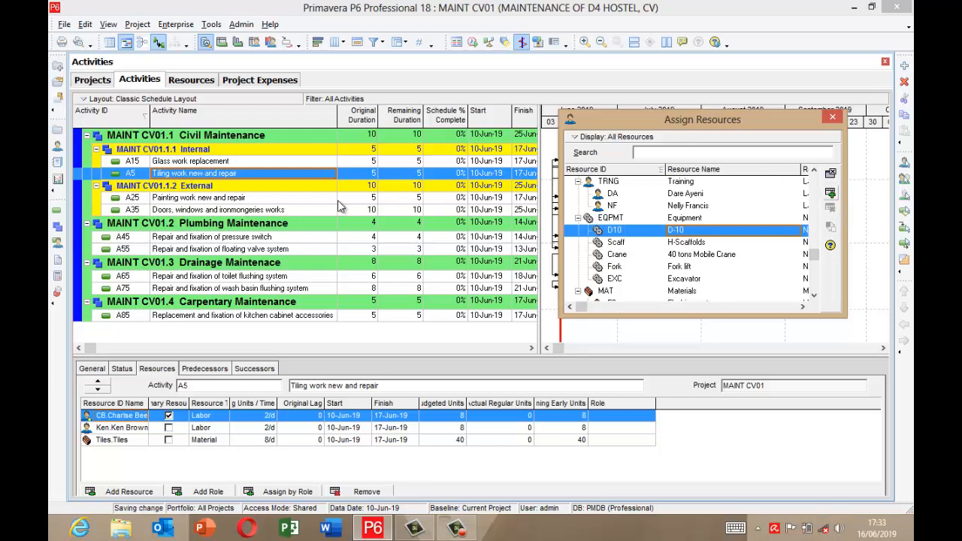
# Assign the H-Scaffolds equipment to activities A15, Glass work replacement, and A25, Painting work new and repair.
pyautogui.click(264, 160)
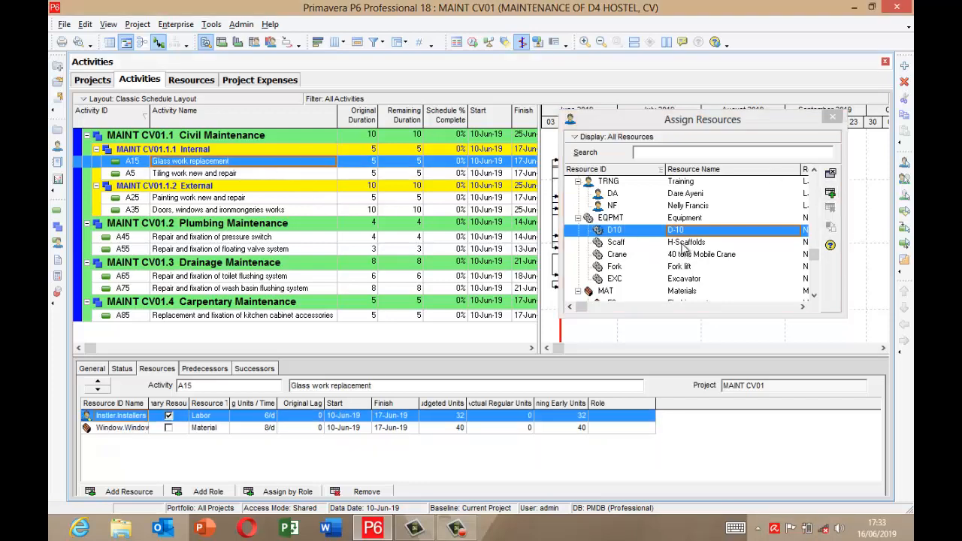
pyautogui.doubleClick(682, 242)
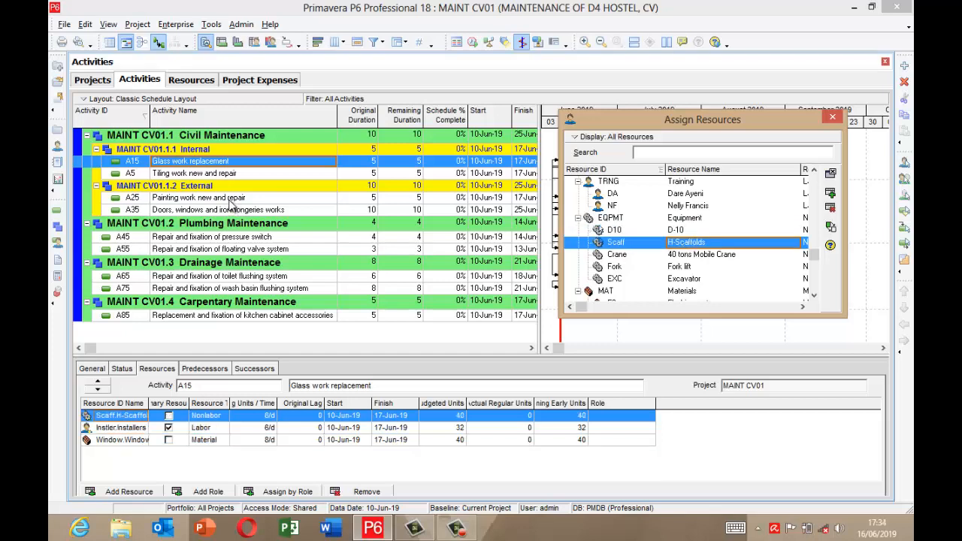
pyautogui.click(230, 200)
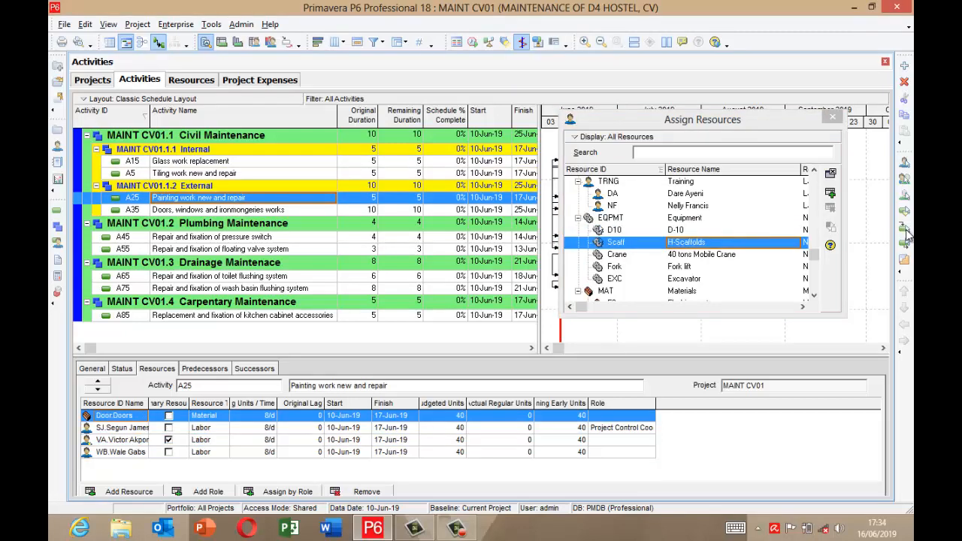
pyautogui.click(831, 195)
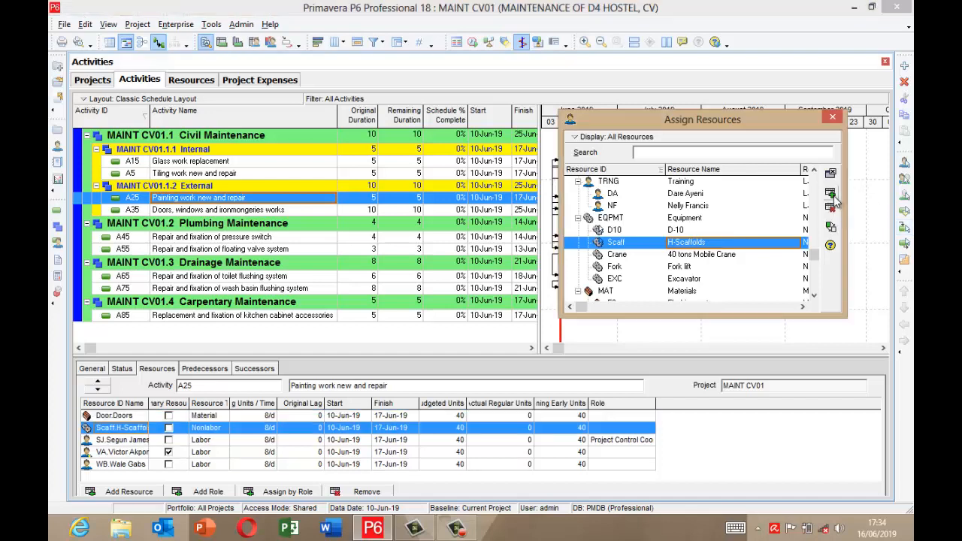
# Assign the 40 tons Mobile Crane equipment to activity A35, Doors, windows and ironmongeries works.
pyautogui.click(275, 211)
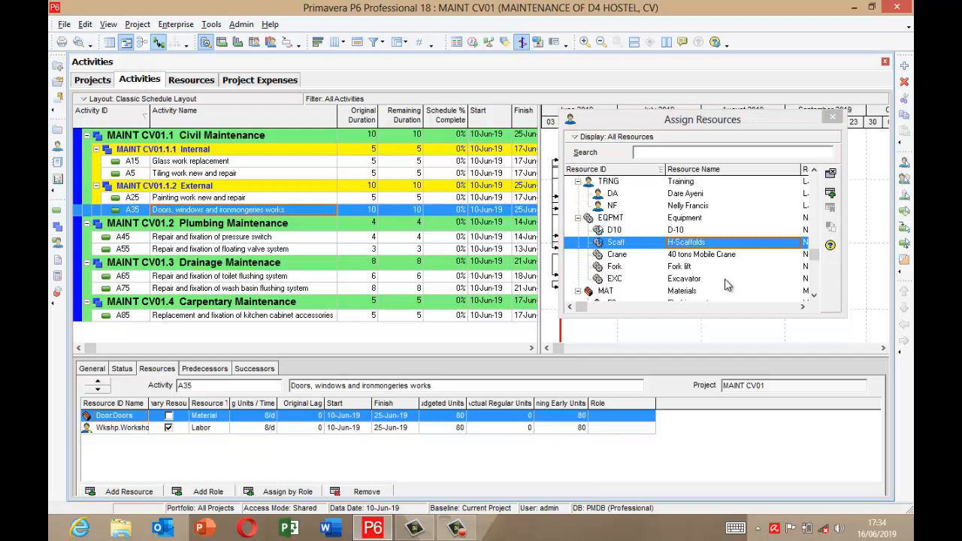
pyautogui.doubleClick(721, 255)
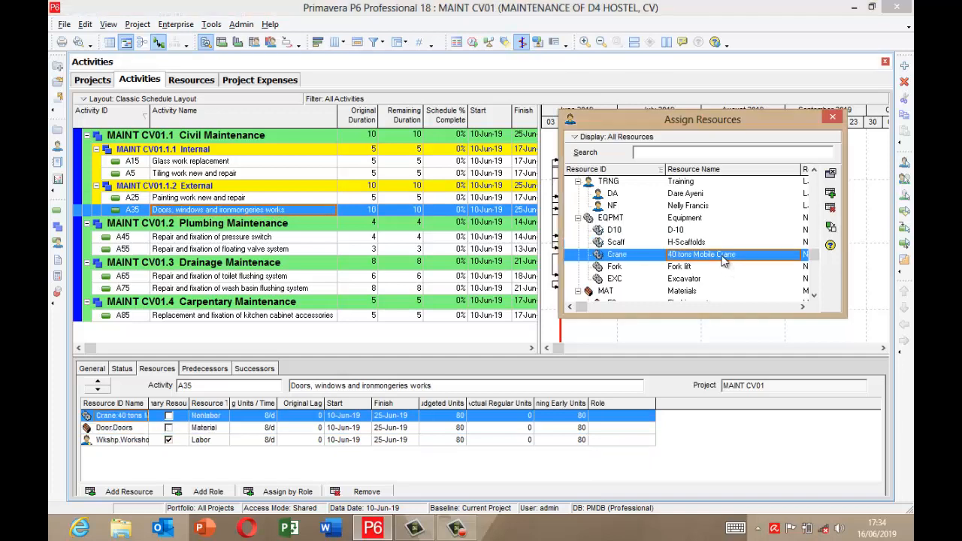
# Assign the Fork lift equipment to activities A45, Repair and fixation of pressure switch, and A55, Repair and fixation of floating valve system.
pyautogui.click(220, 238)
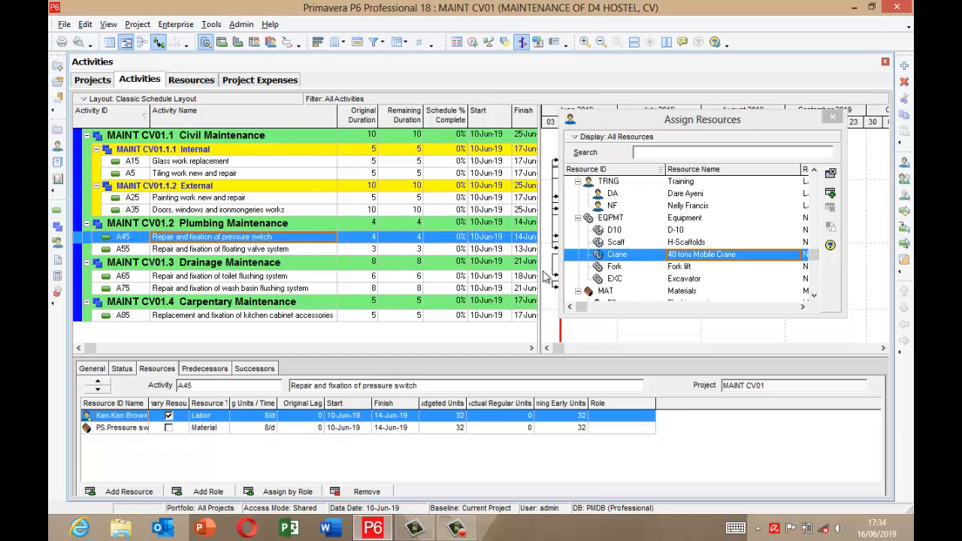
pyautogui.doubleClick(679, 267)
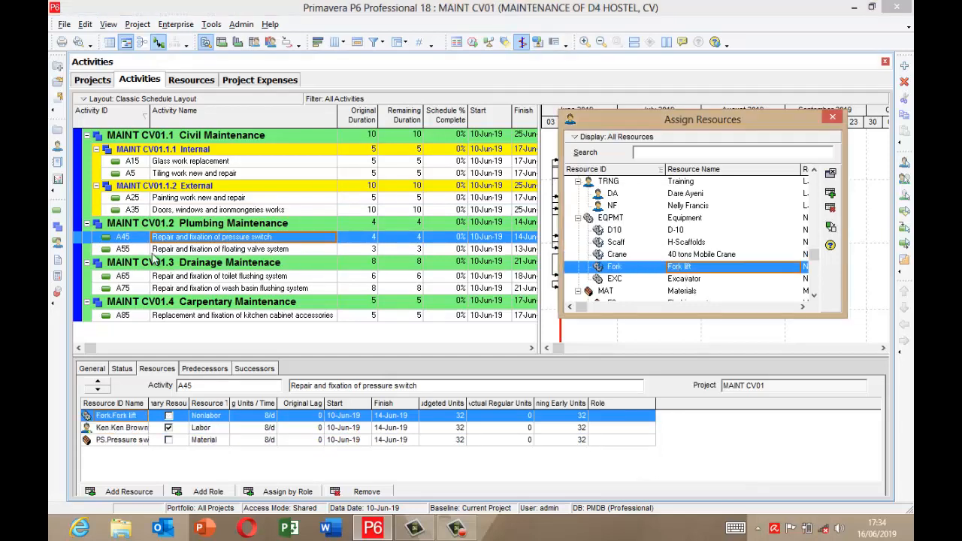
pyautogui.click(199, 251)
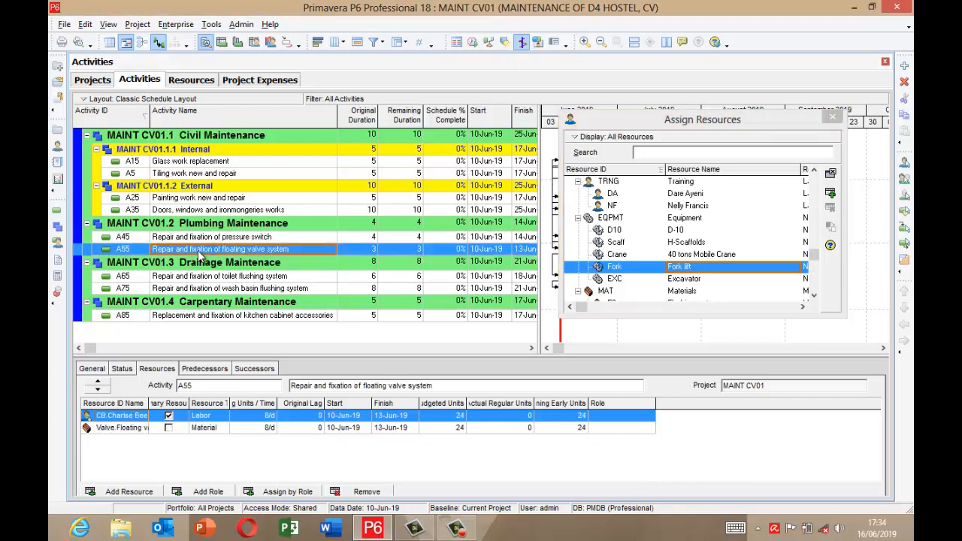
pyautogui.click(698, 271)
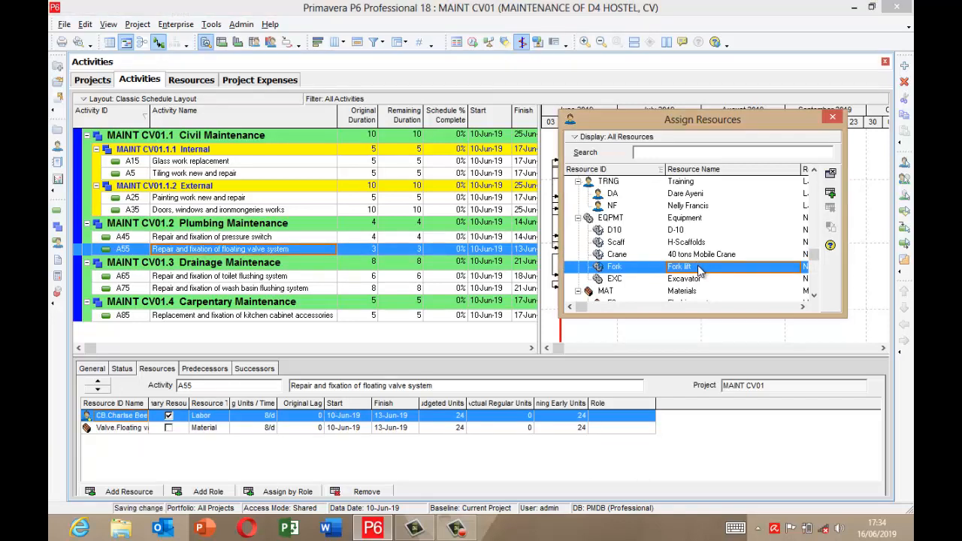
pyautogui.doubleClick(699, 271)
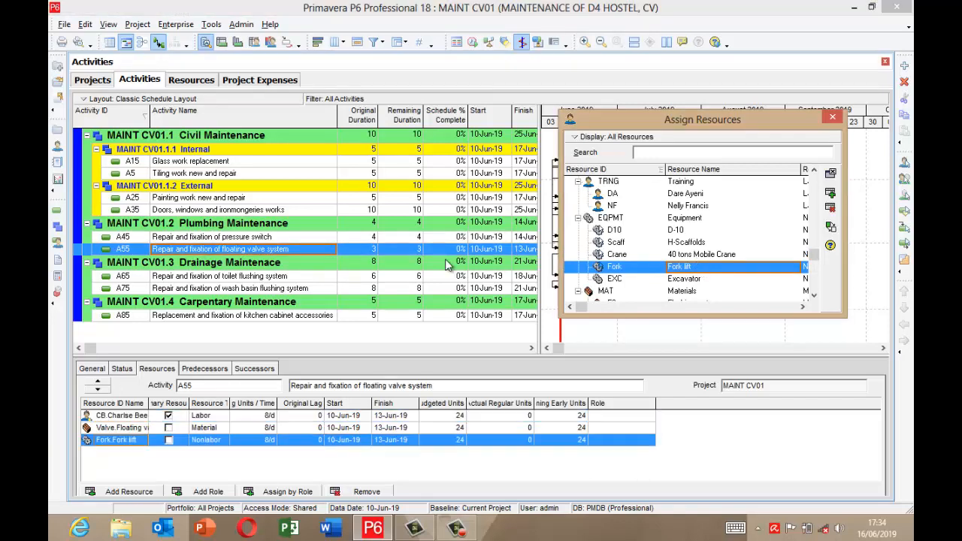
# Assign the Excavator to activity A65, toilet flushing system, and the D-10 equipment to activity A75, wash basin flushing system.
pyautogui.click(285, 278)
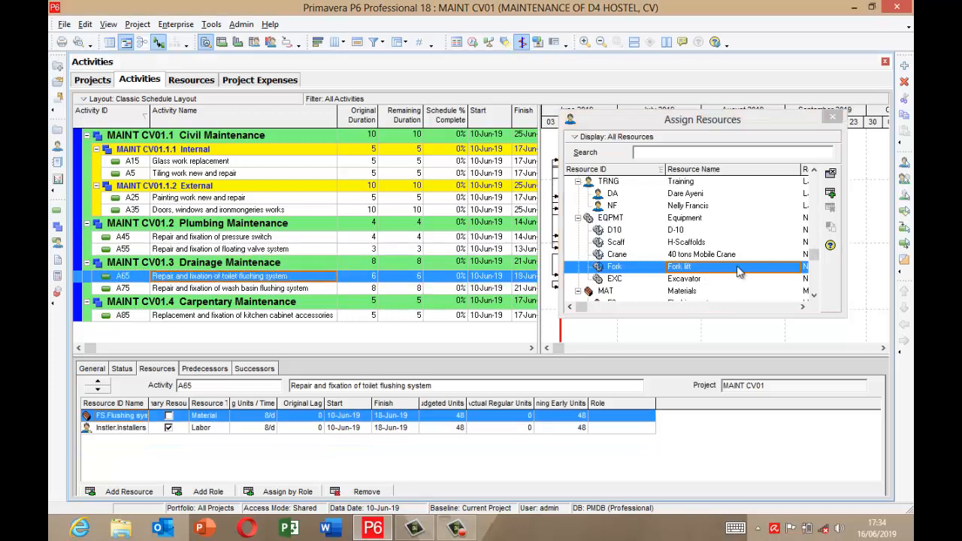
pyautogui.doubleClick(697, 280)
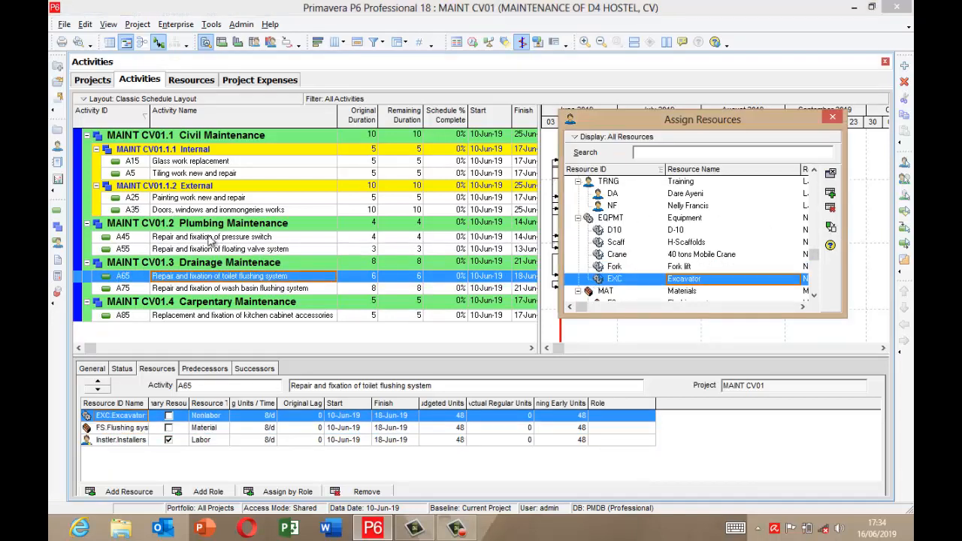
pyautogui.click(236, 290)
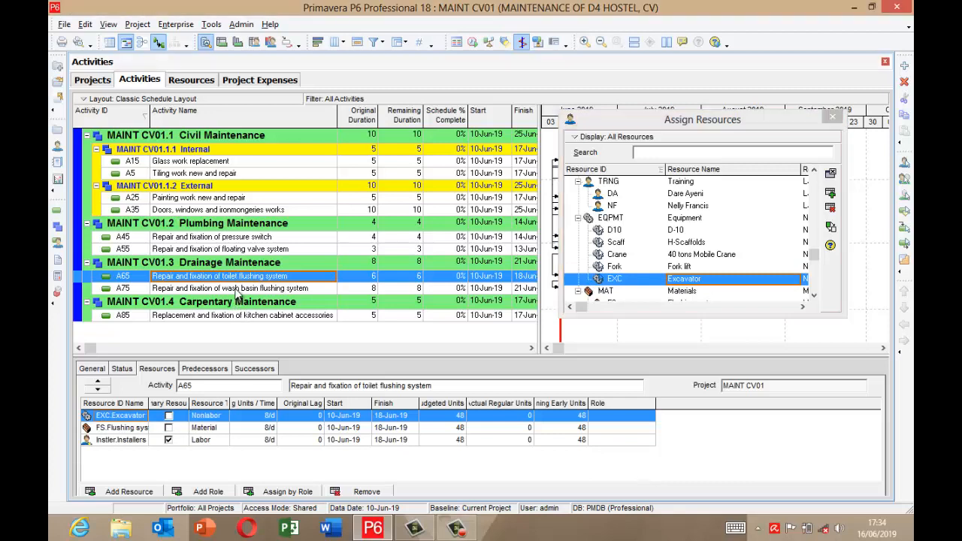
pyautogui.click(685, 231)
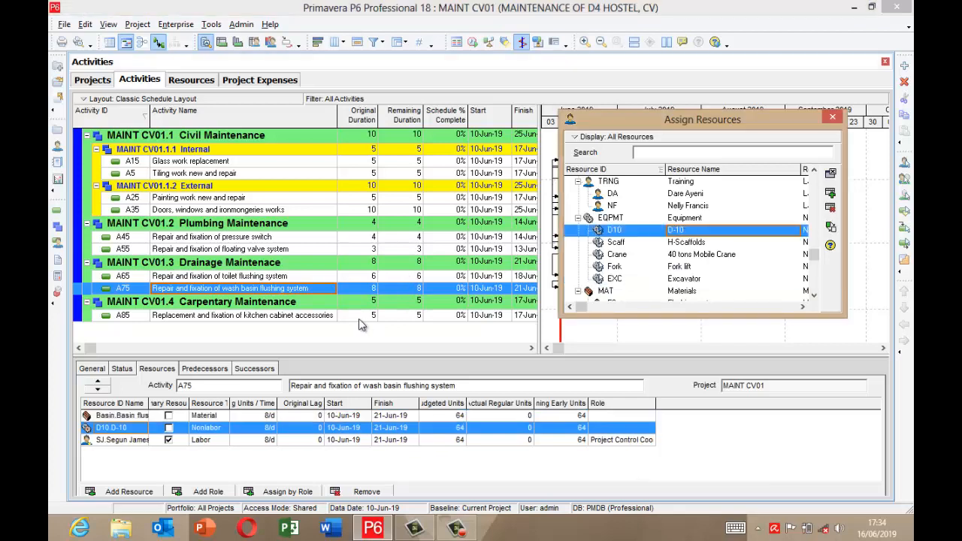
# Assign the H-Scaffolds equipment to activity A85, Replacement and fixation of kitchen cabinet accessories, and close the resource assignment window.
pyautogui.click(321, 315)
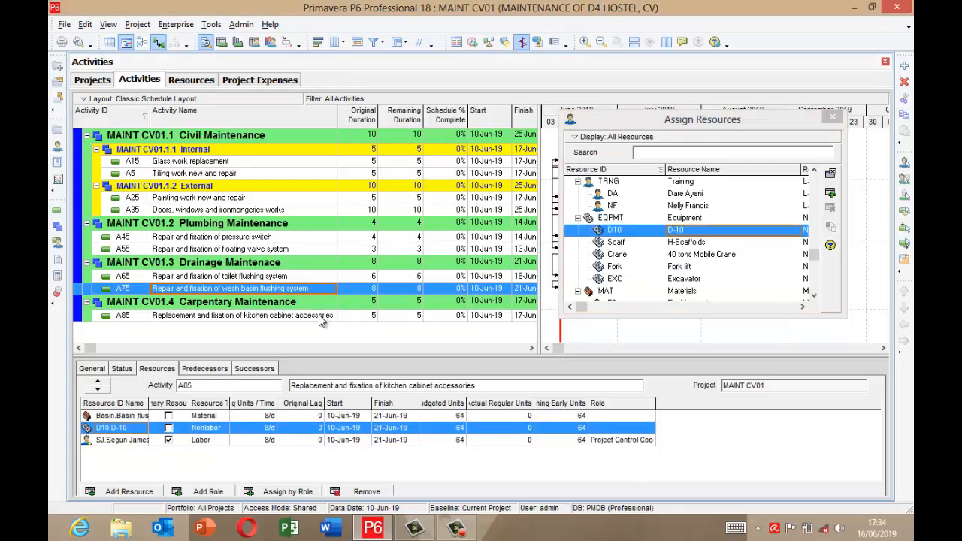
pyautogui.doubleClick(695, 245)
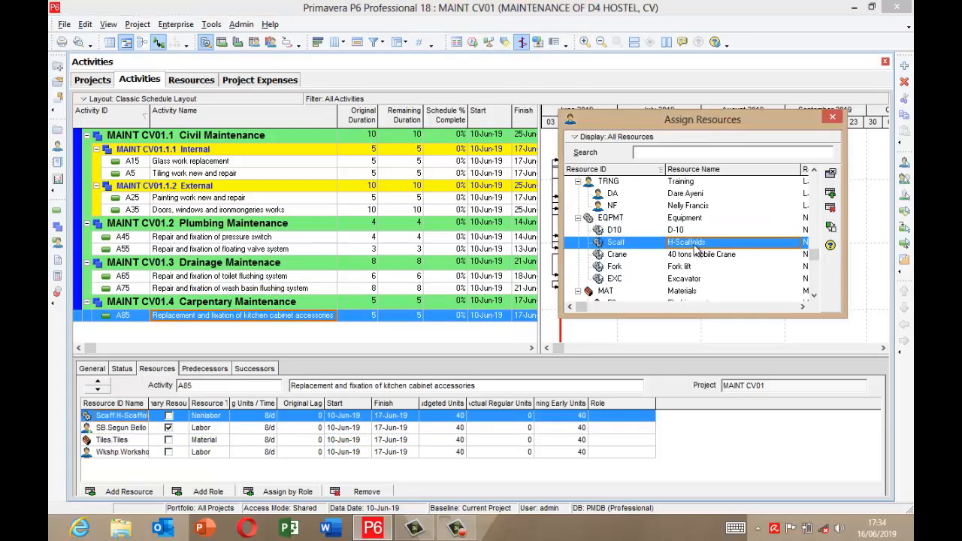
pyautogui.click(831, 118)
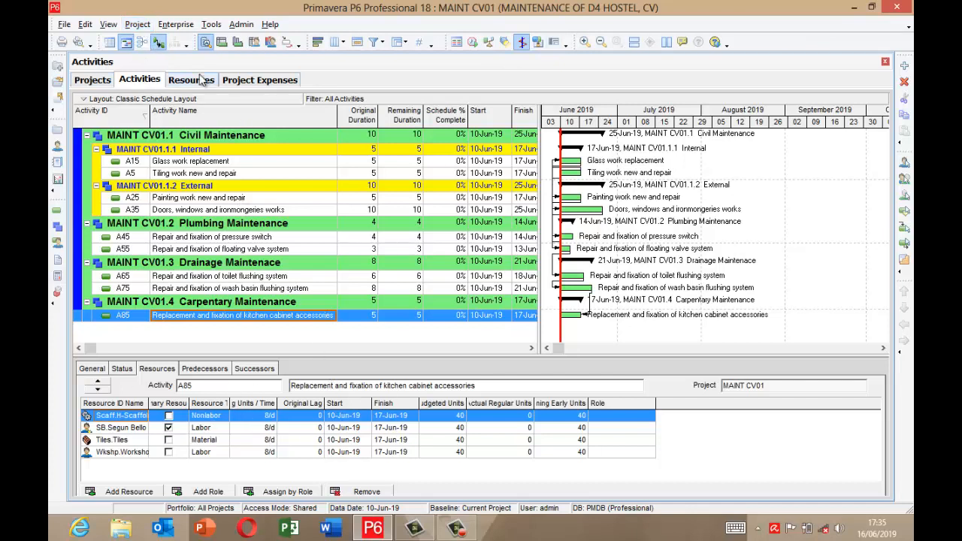
# Open the project expenses and add a new expense item for activity A5, Tiling work new and repair.
pyautogui.click(138, 26)
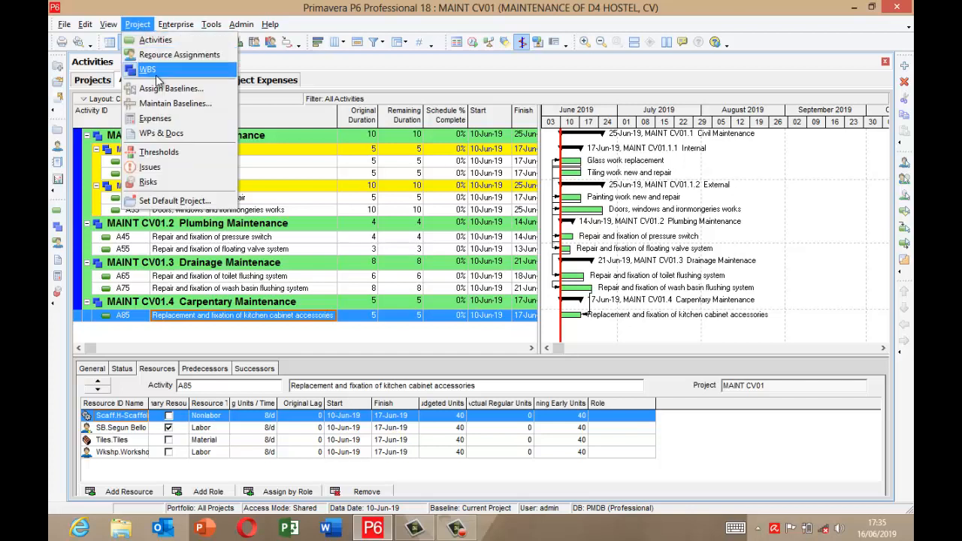
pyautogui.click(156, 120)
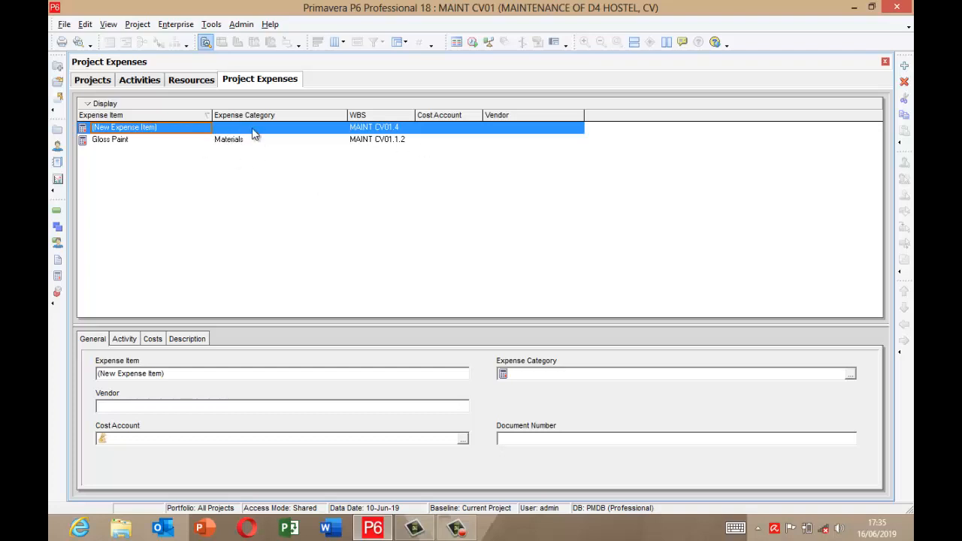
pyautogui.click(904, 66)
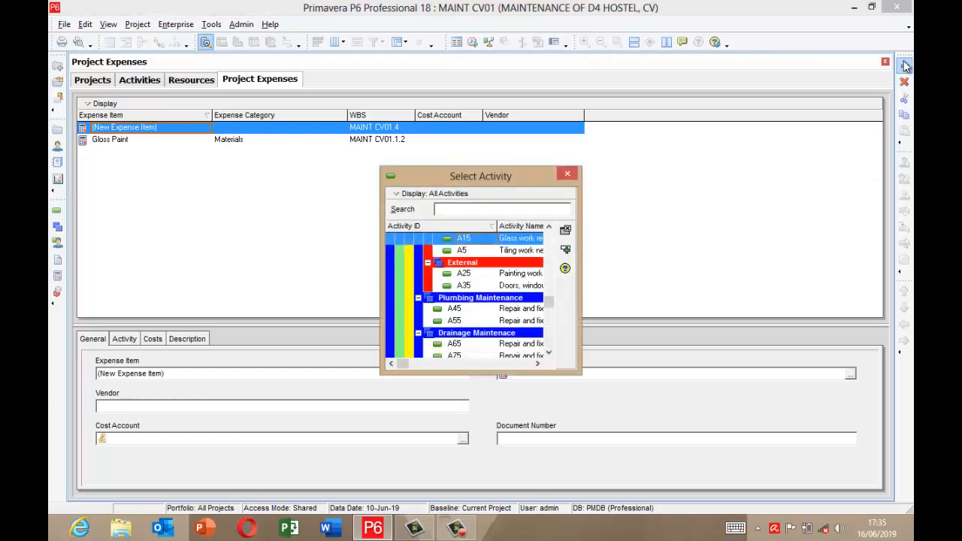
pyautogui.click(548, 229)
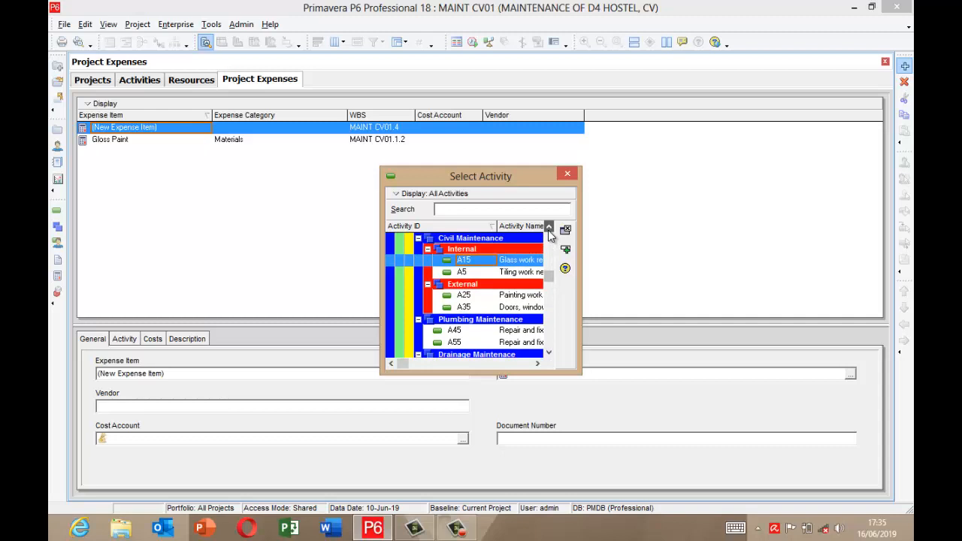
pyautogui.click(514, 275)
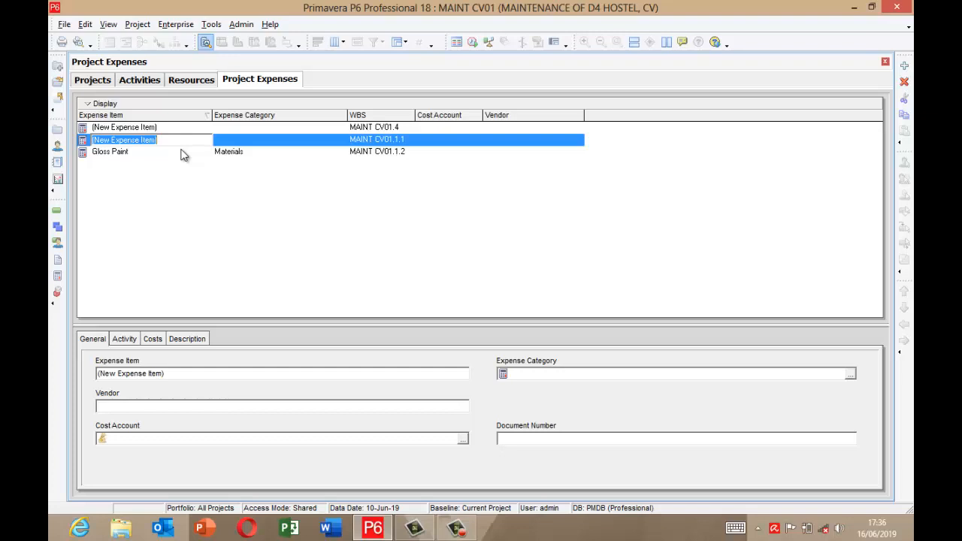
# Name the new expense item of the tiling activity Transportation.
pyautogui.write('Tile')
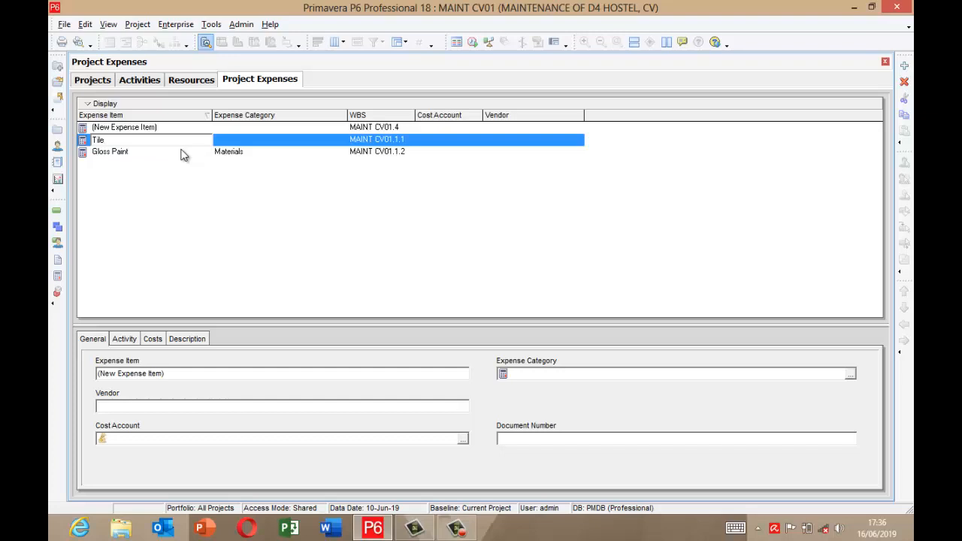
pyautogui.press('BackSpace')
pyautogui.press('BackSpace')
pyautogui.press('BackSpace')
pyautogui.write('Transportation')
pyautogui.press('Return')
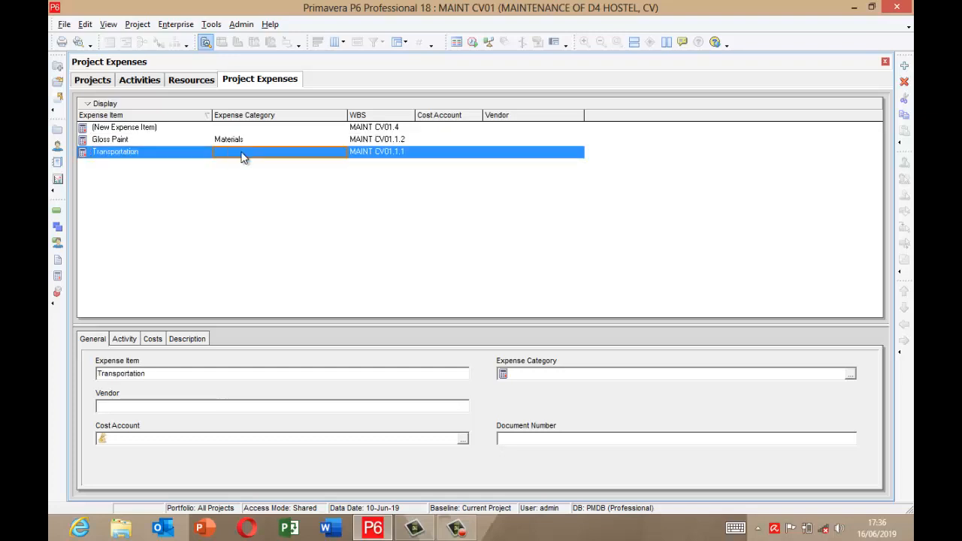
# Set the Transportation expense's category to Materials and check the available cost accounts without assigning one.
pyautogui.doubleClick(242, 157)
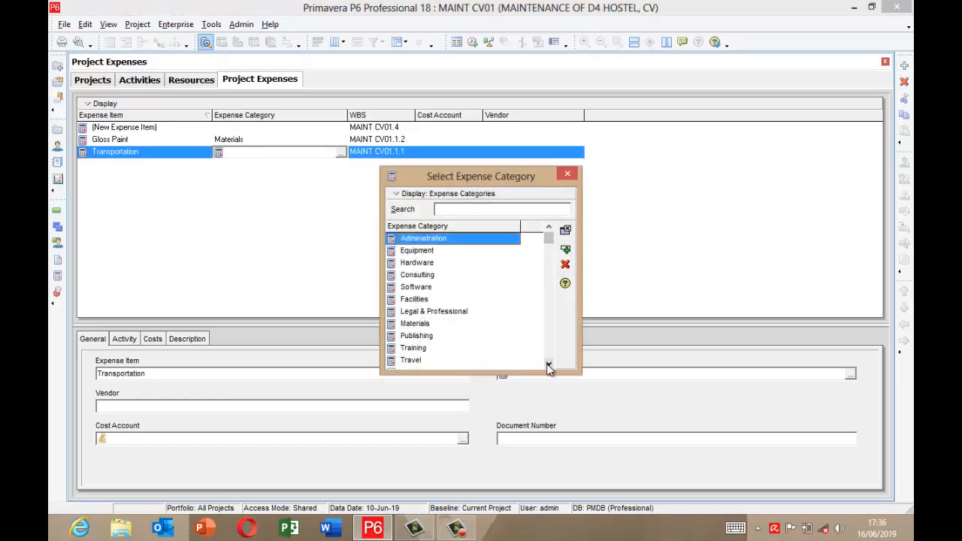
pyautogui.click(548, 365)
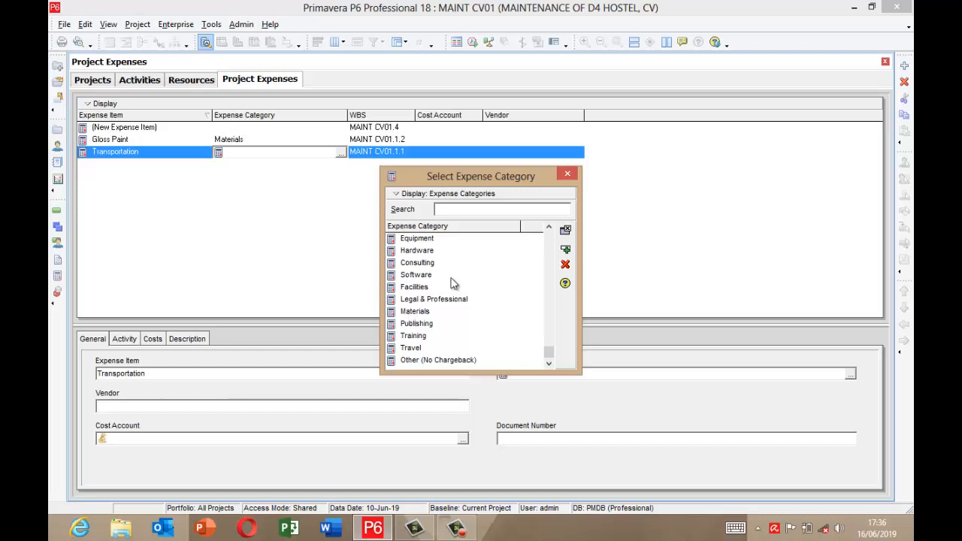
pyautogui.click(419, 311)
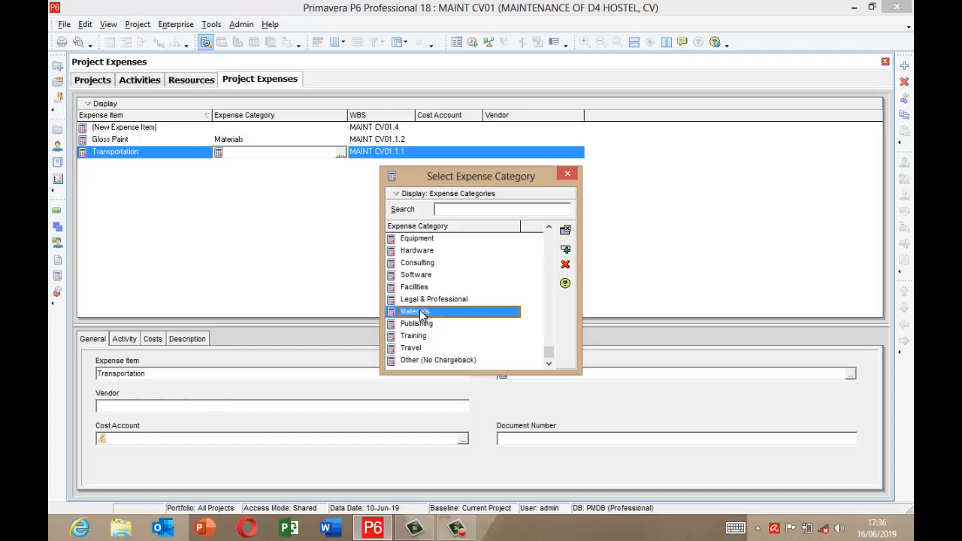
pyautogui.click(566, 251)
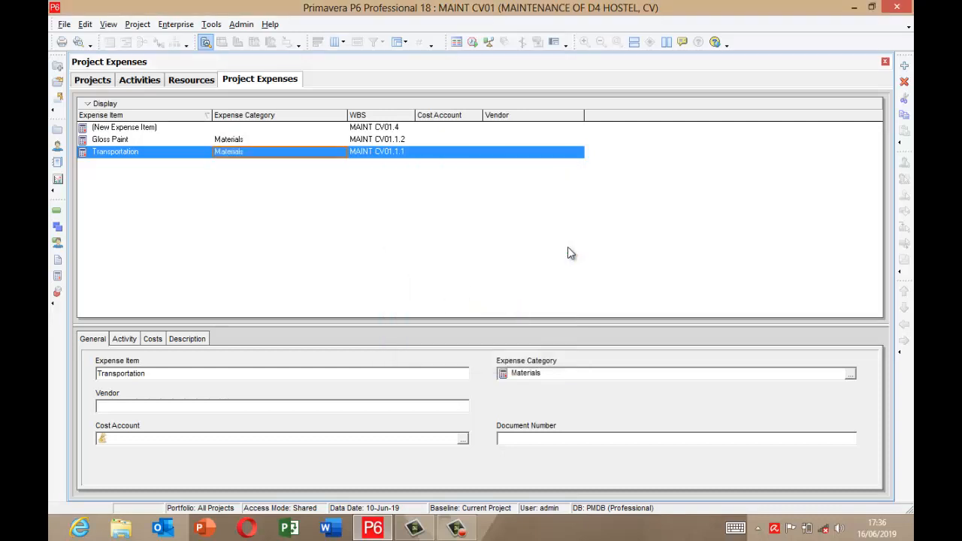
pyautogui.doubleClick(443, 158)
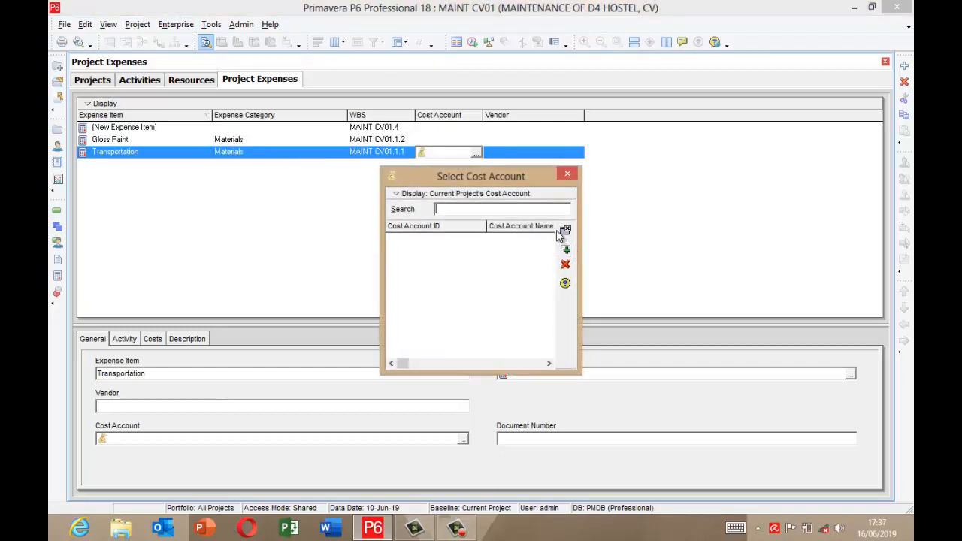
pyautogui.click(567, 174)
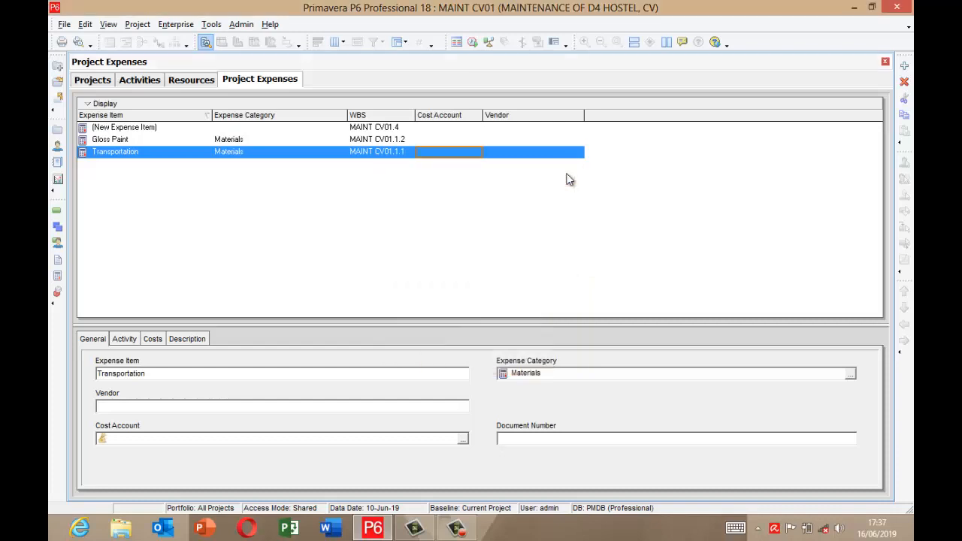
# Enter Chisco transport as the vendor of the Transportation expense.
pyautogui.click(555, 154)
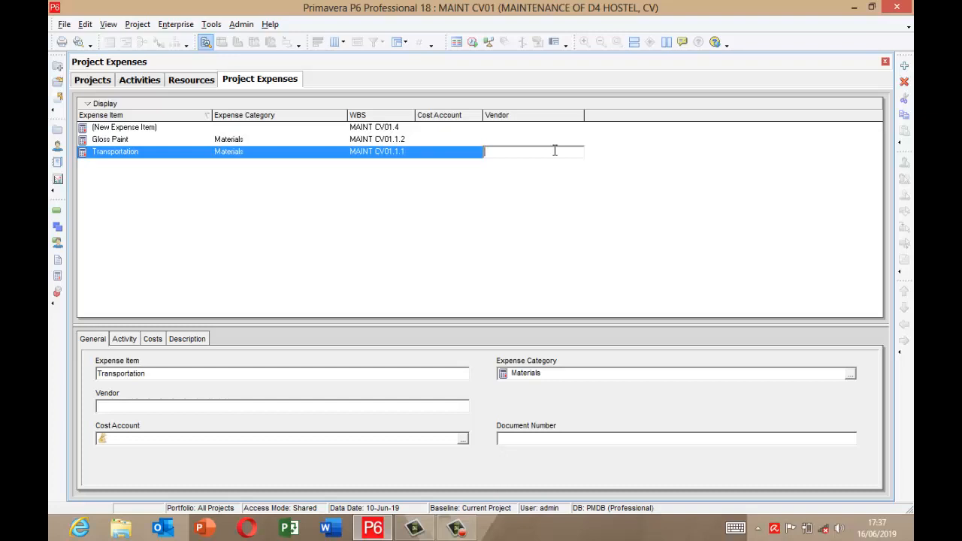
pyautogui.write('CN')
pyautogui.write('is')
pyautogui.write('co ')
pyautogui.write('transpor')
pyautogui.write('t')
pyautogui.press('Return')
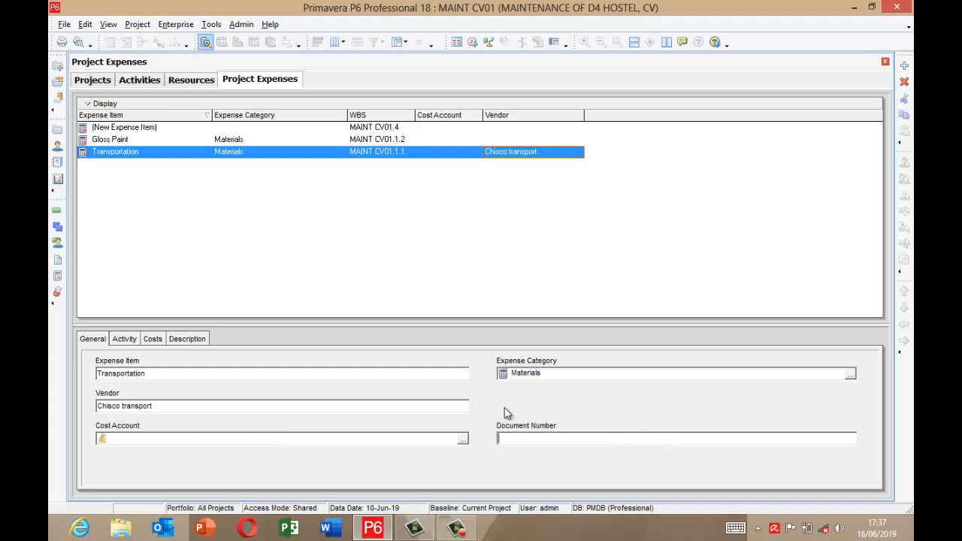
# Set the accrual type of the Transportation expense to Start of Activity.
pyautogui.click(126, 339)
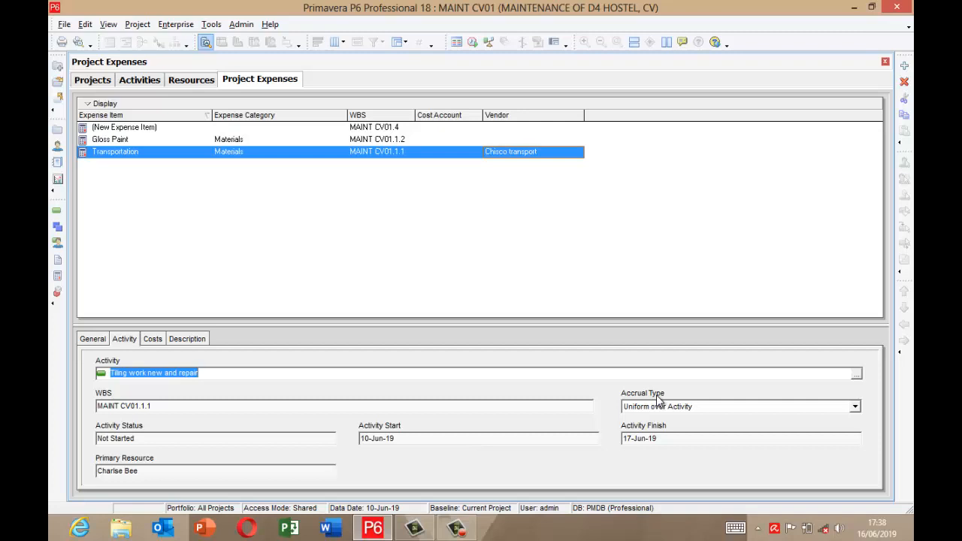
pyautogui.click(856, 407)
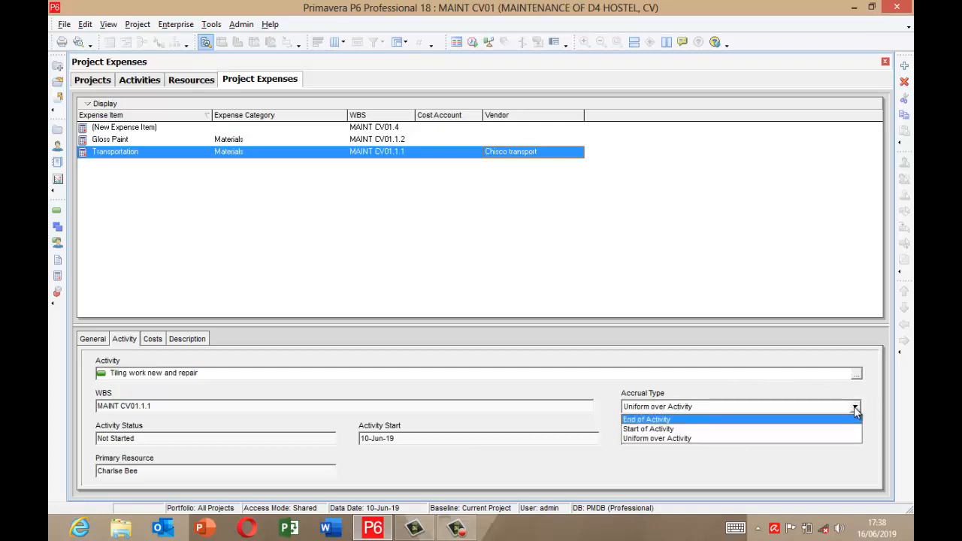
pyautogui.click(854, 407)
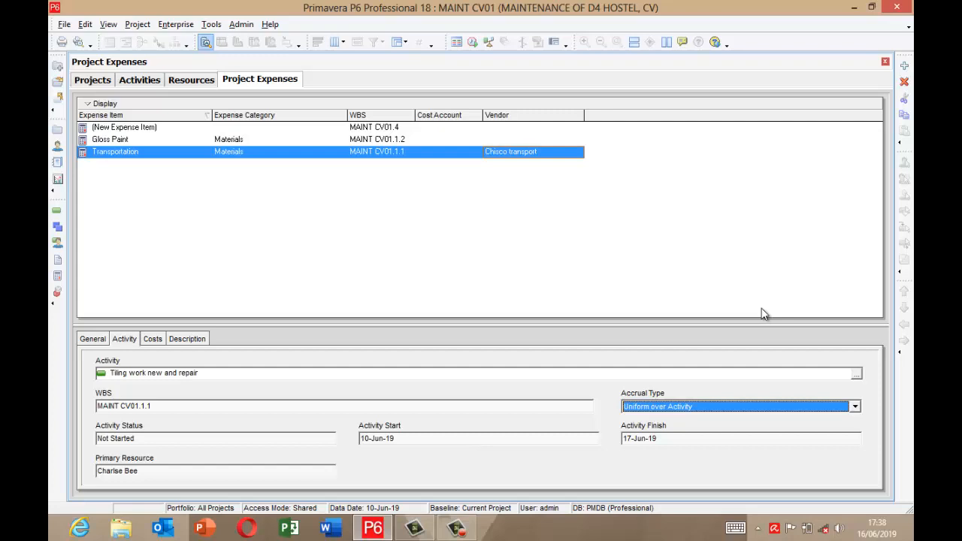
pyautogui.click(855, 406)
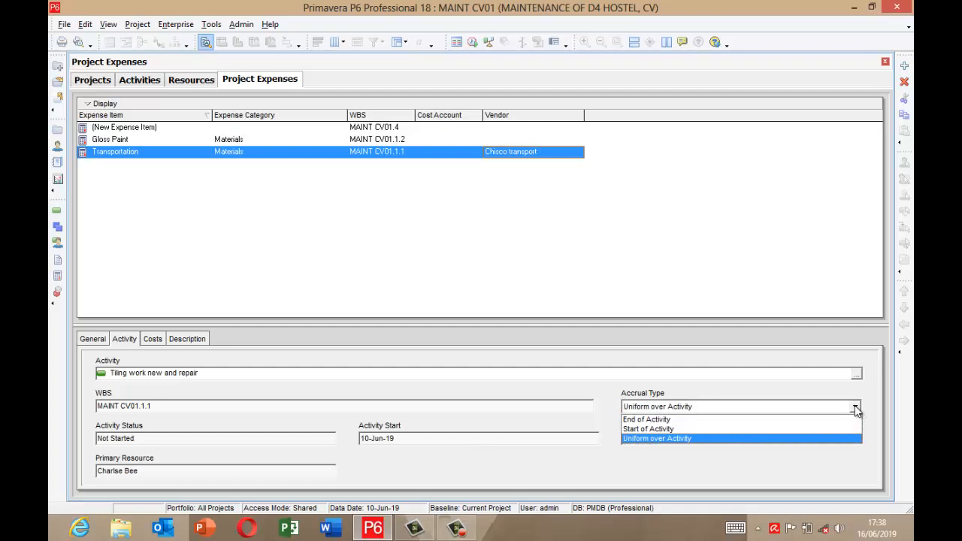
pyautogui.click(717, 428)
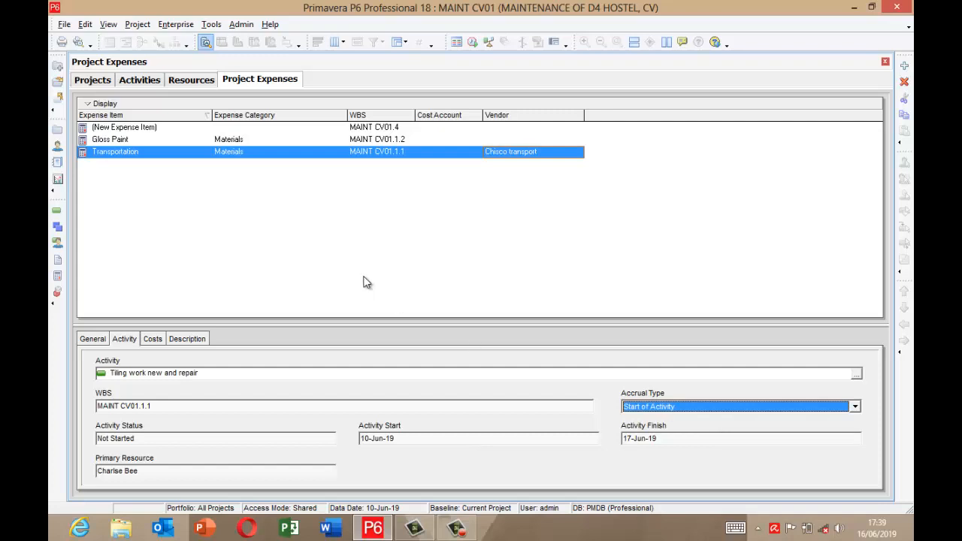
# Set the budgeted cost of the Transportation expense to $1,500.00.
pyautogui.click(153, 340)
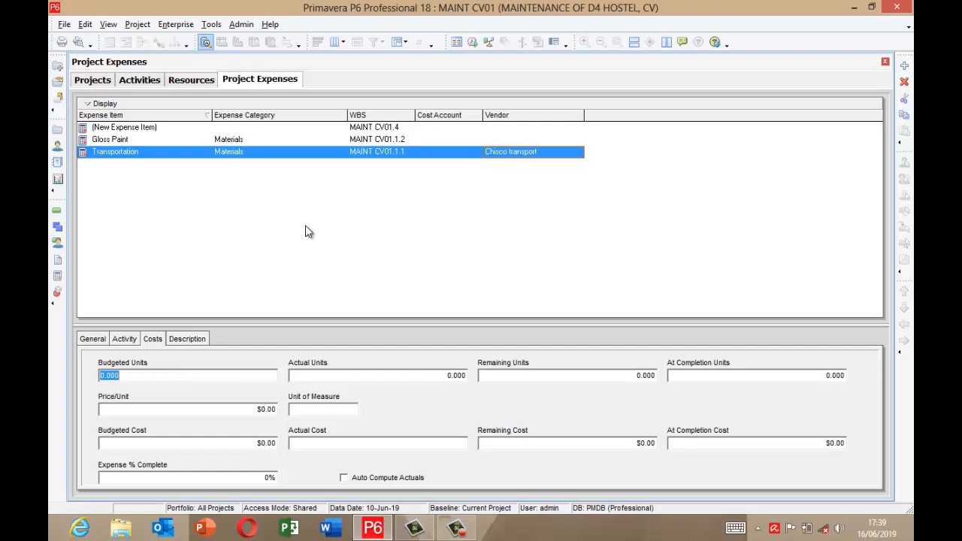
pyautogui.click(260, 446)
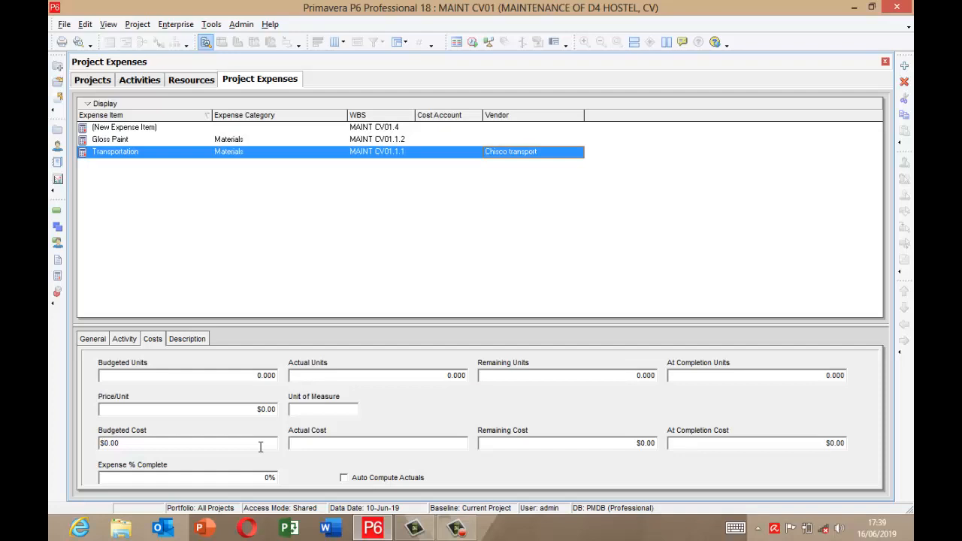
pyautogui.write('150')
pyautogui.click(326, 445)
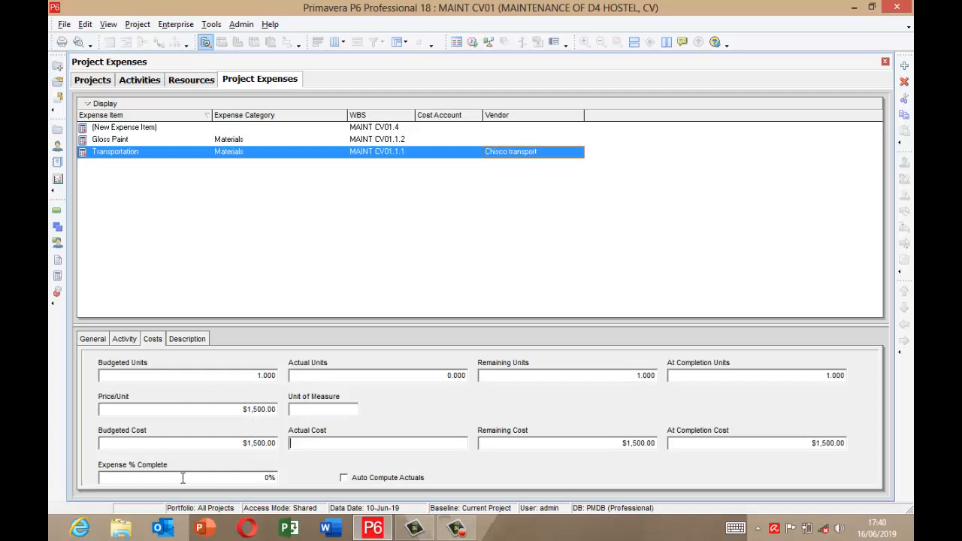
# Describe the Transportation expense as "transport materials from the vendor's warehouse to the yard" with a second line "Vendor: Chisco transport".
pyautogui.click(193, 339)
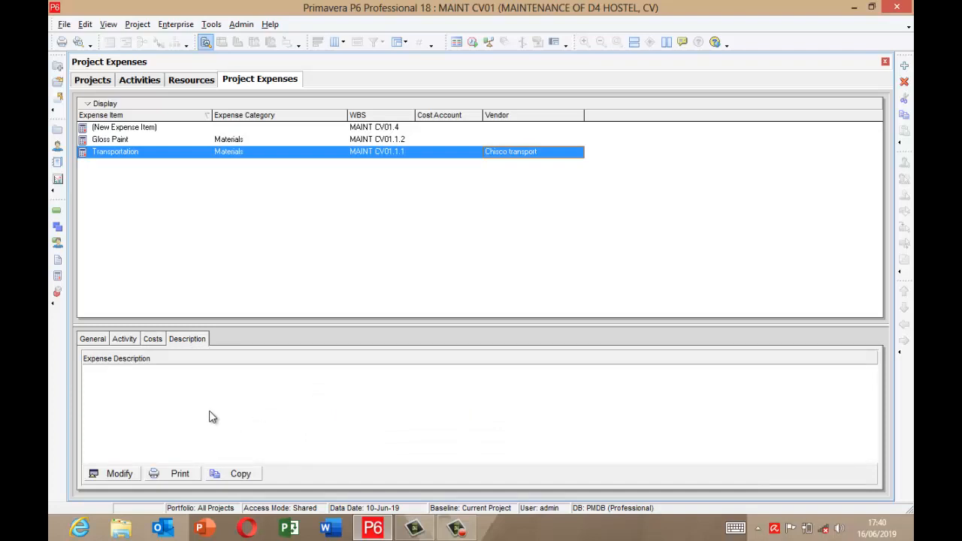
pyautogui.click(118, 474)
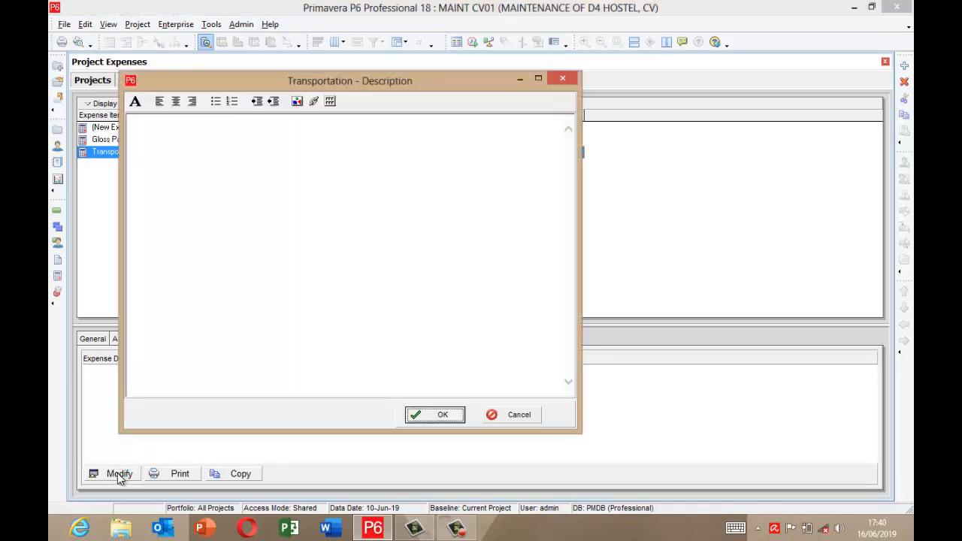
pyautogui.click(222, 286)
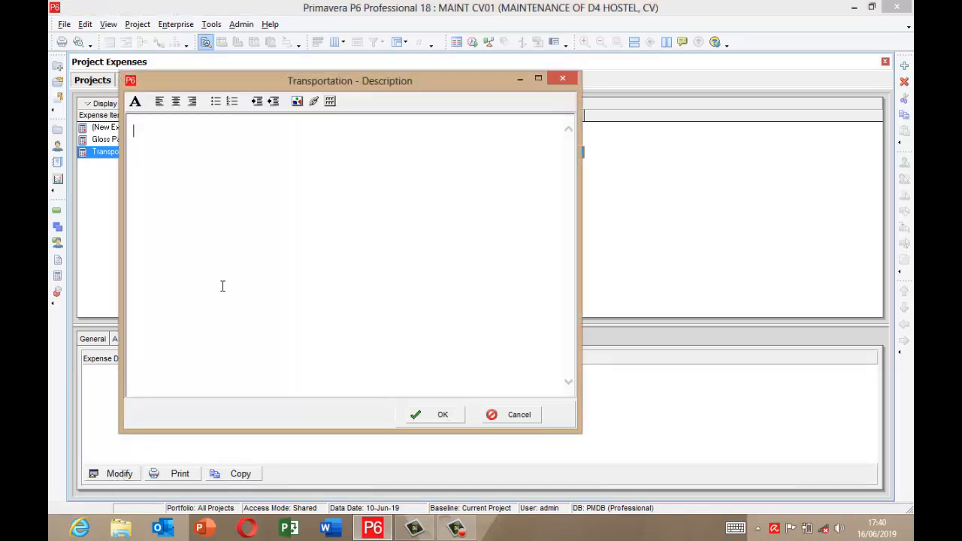
pyautogui.write('transport materi')
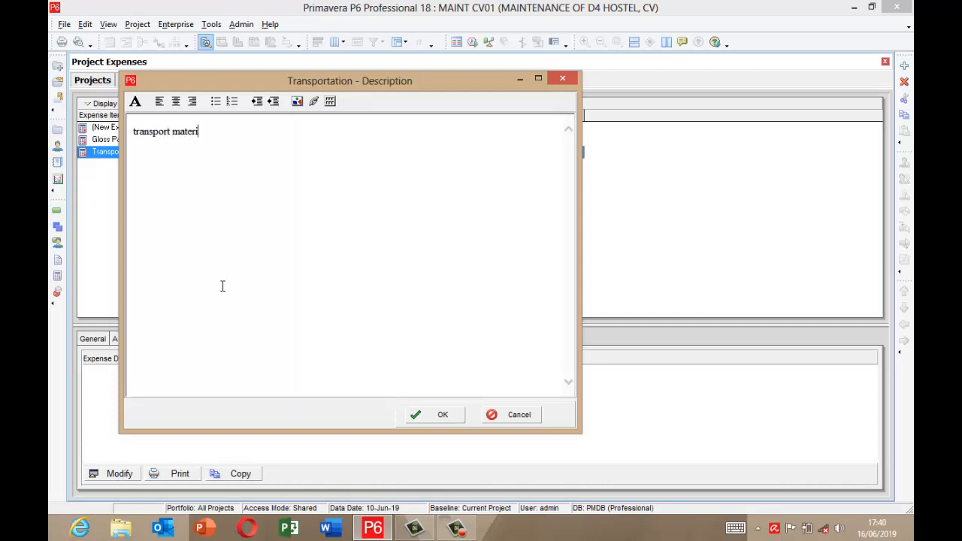
pyautogui.write('als from the vendor')
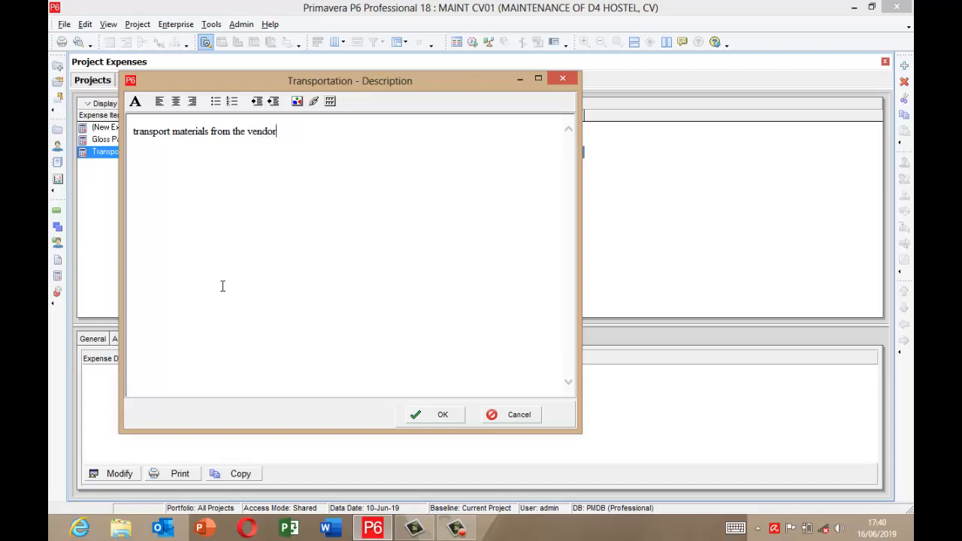
pyautogui.write("'s warehouse to the yard")
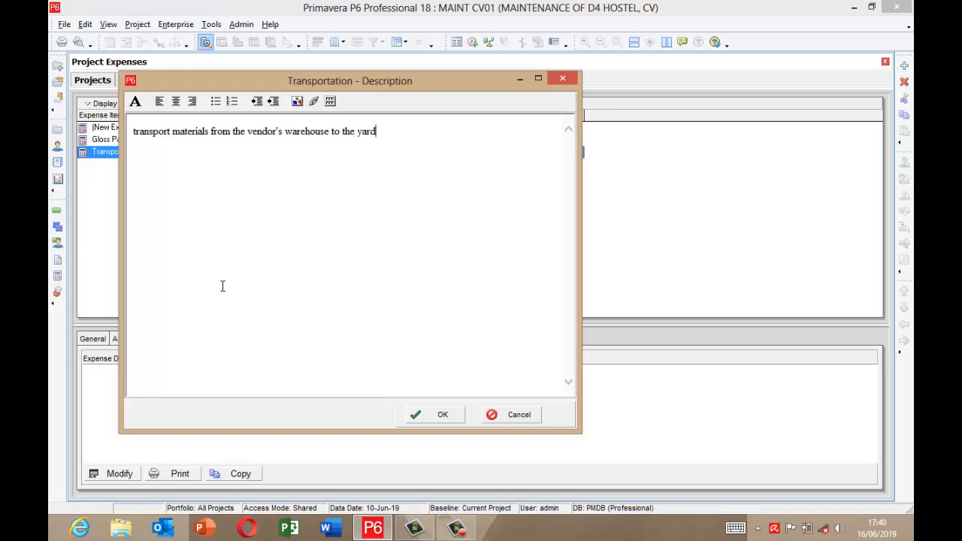
pyautogui.press('Return')
pyautogui.write('Vendor: Chisco trans')
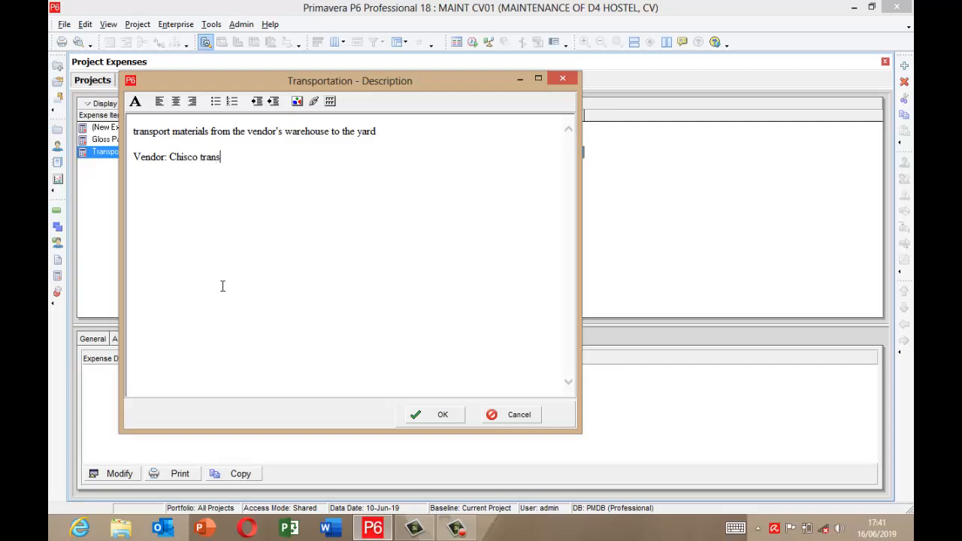
pyautogui.write('port')
pyautogui.click(429, 414)
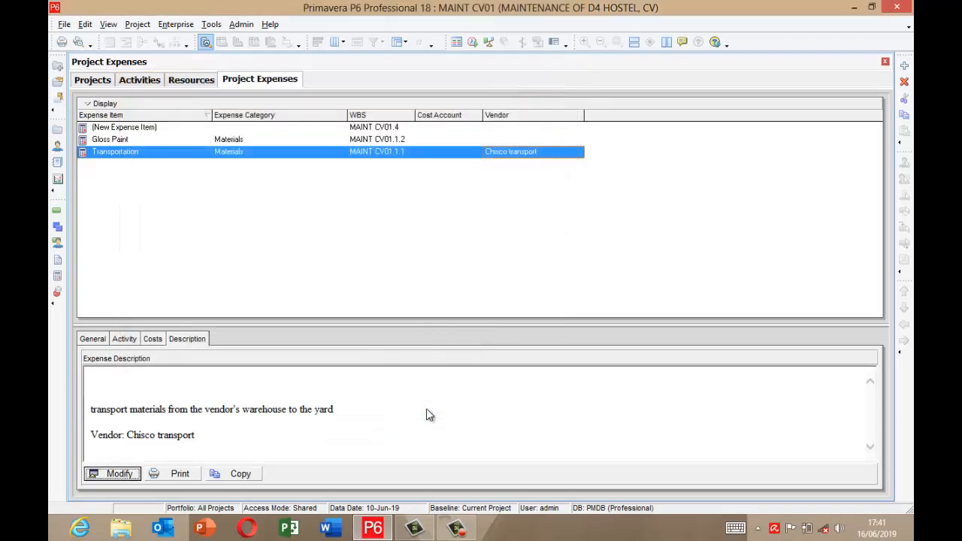
pyautogui.click(86, 340)
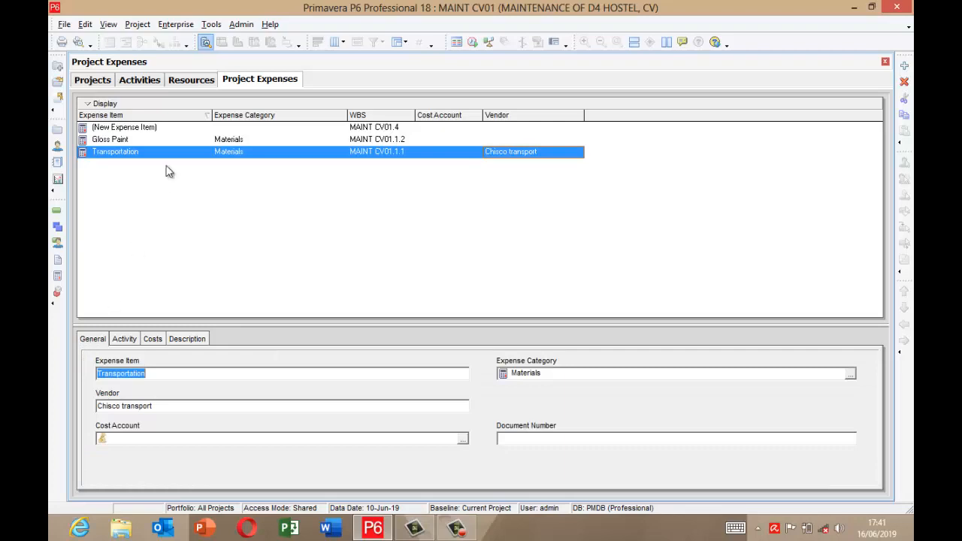
# Add Expenses and Summary to the details displayed for the project's activities.
pyautogui.click(139, 81)
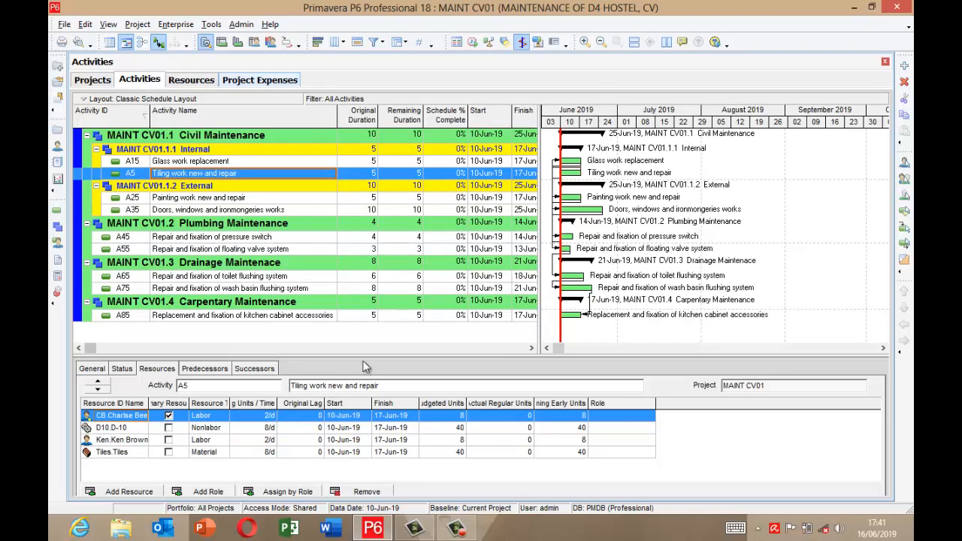
pyautogui.rightClick(291, 368)
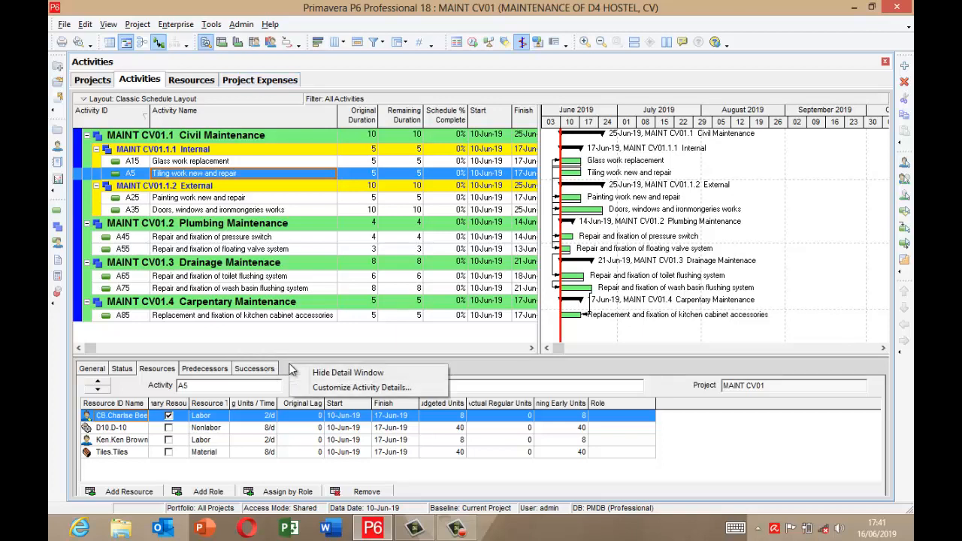
pyautogui.click(339, 388)
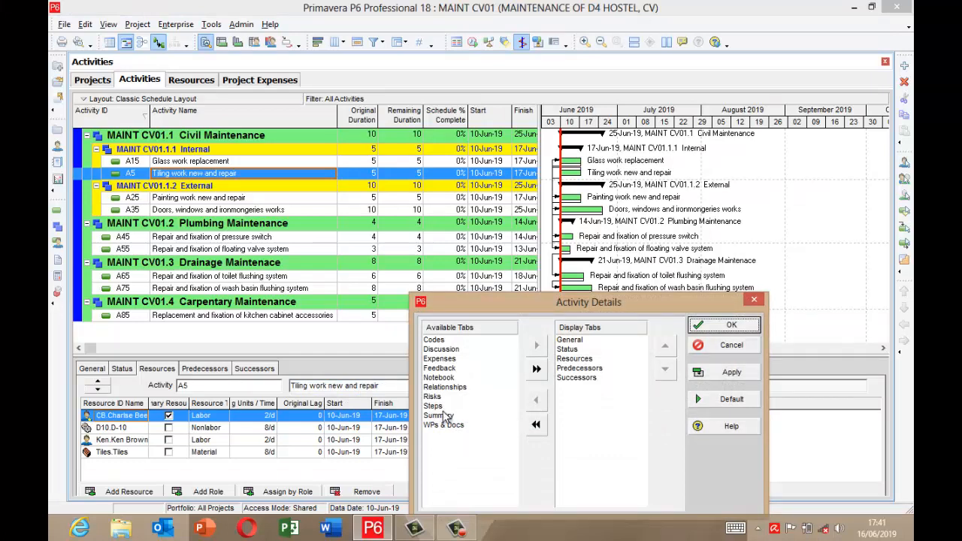
pyautogui.click(455, 359)
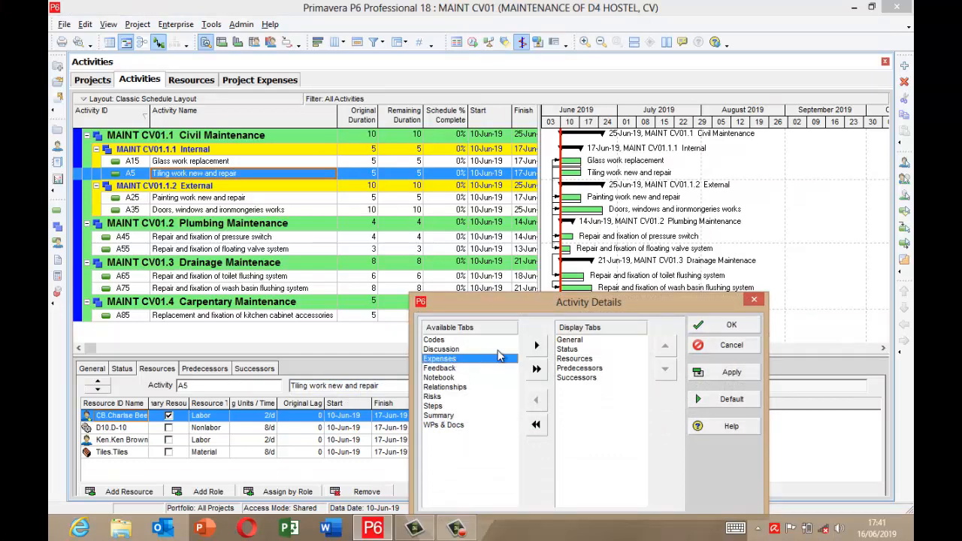
pyautogui.click(536, 345)
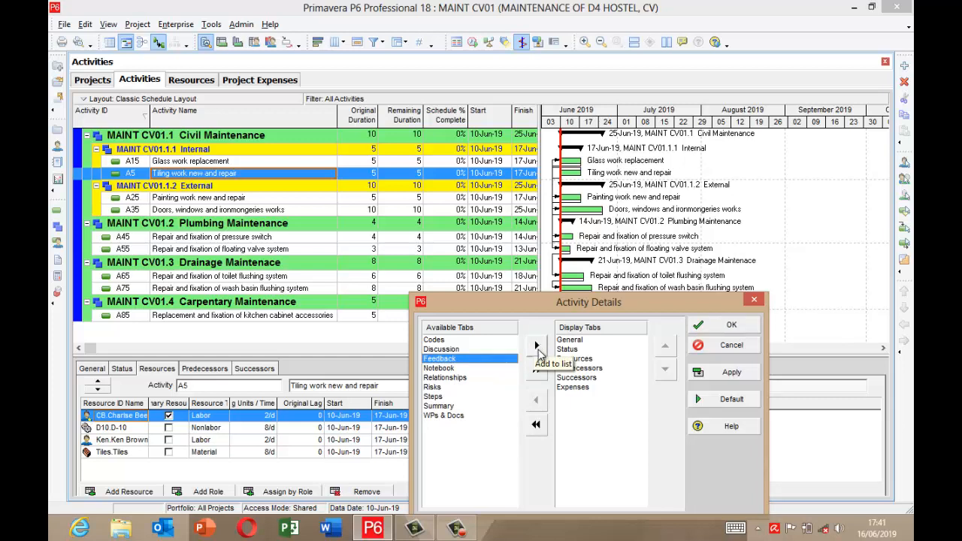
pyautogui.click(442, 405)
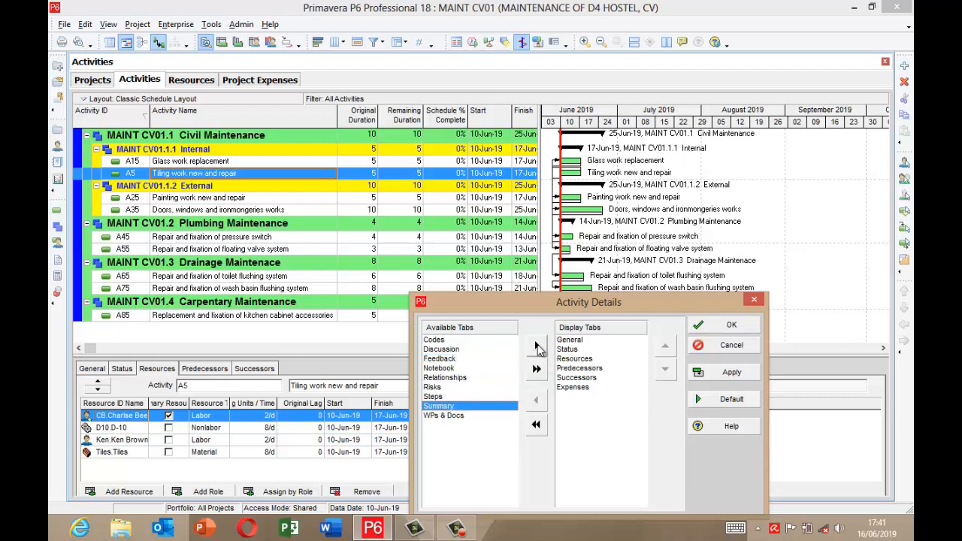
pyautogui.click(536, 346)
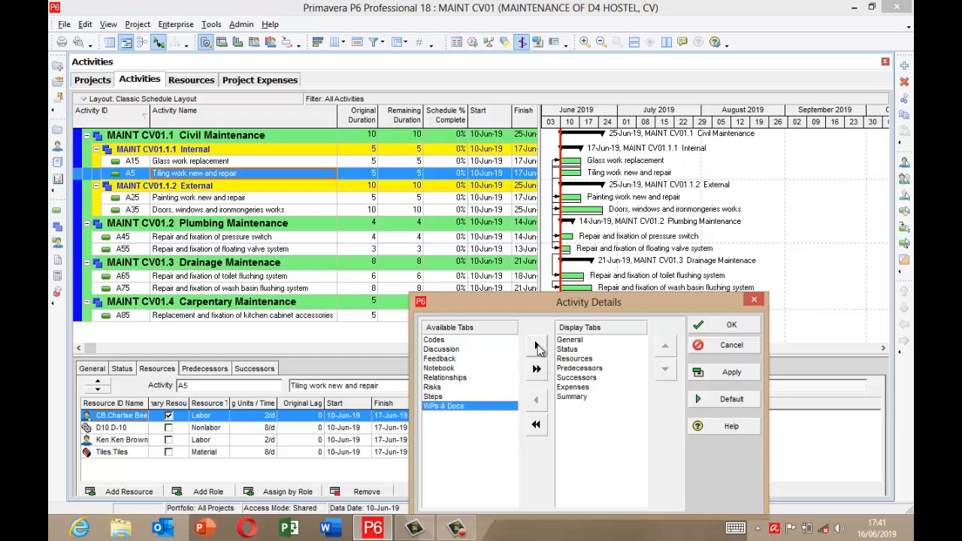
pyautogui.click(742, 328)
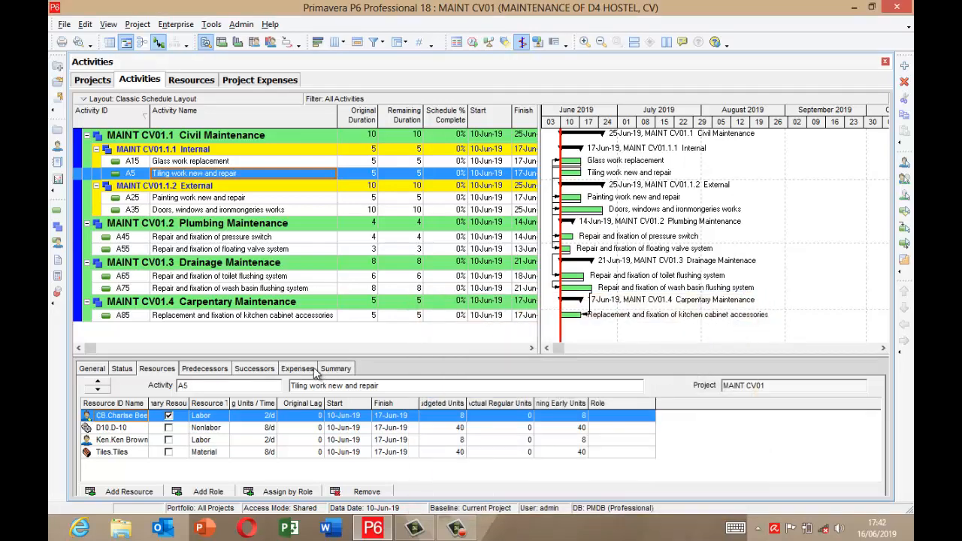
# Compare the expenses listed for the Tiling work new and repair activity with the project expense list.
pyautogui.click(315, 372)
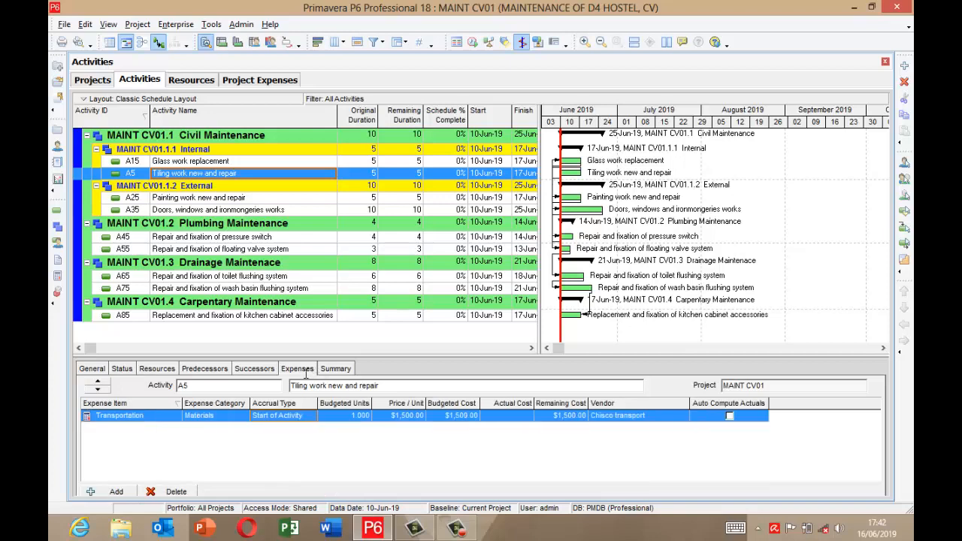
pyautogui.click(269, 88)
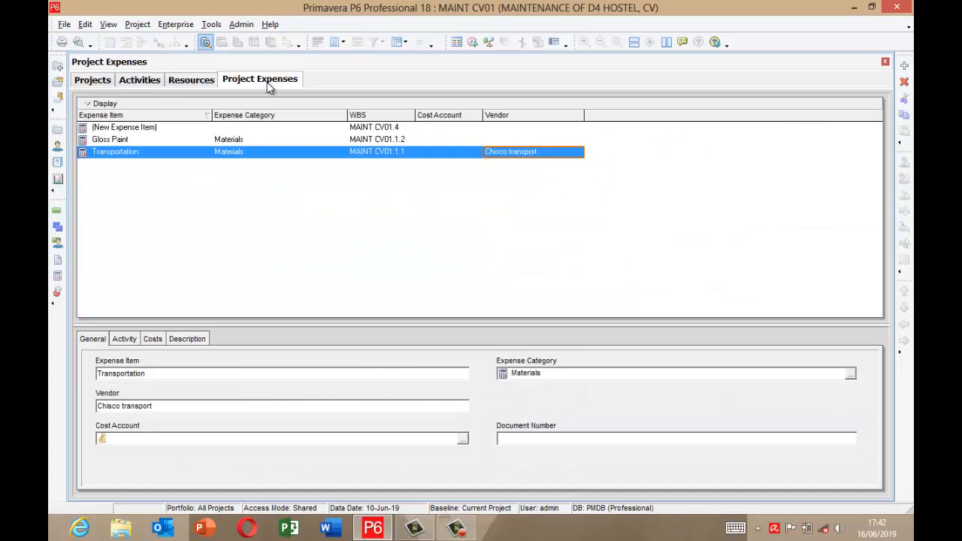
pyautogui.click(145, 85)
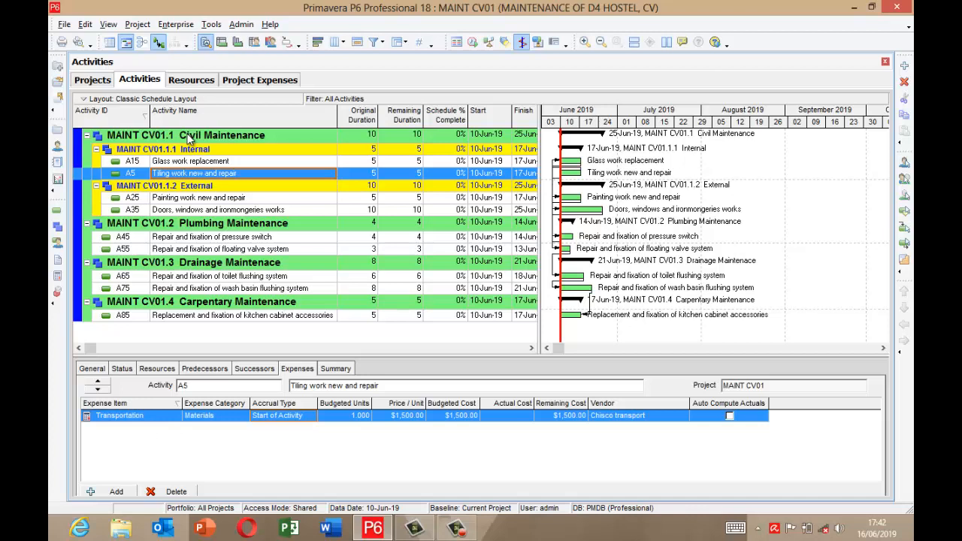
# Add an expense item named Glass block to the Glass work replacement activity.
pyautogui.click(213, 164)
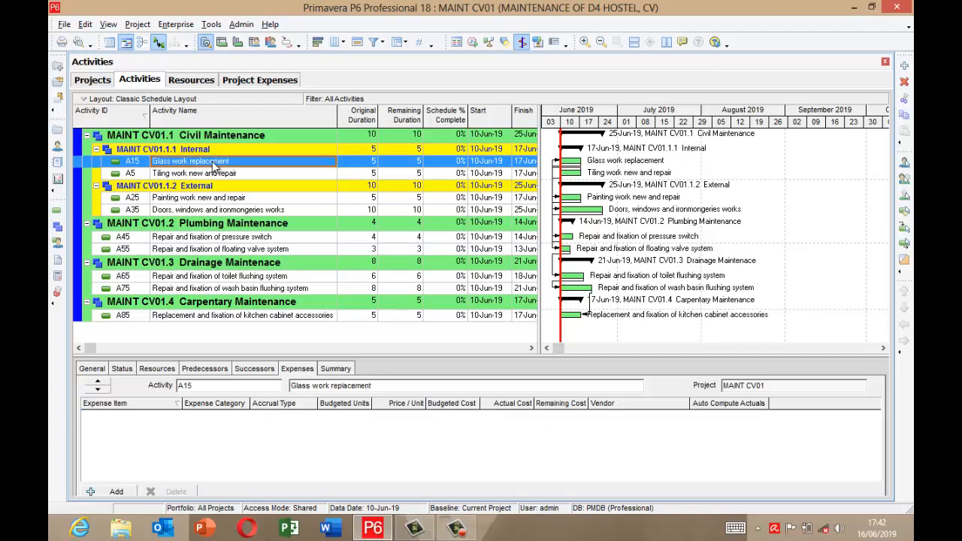
pyautogui.click(117, 492)
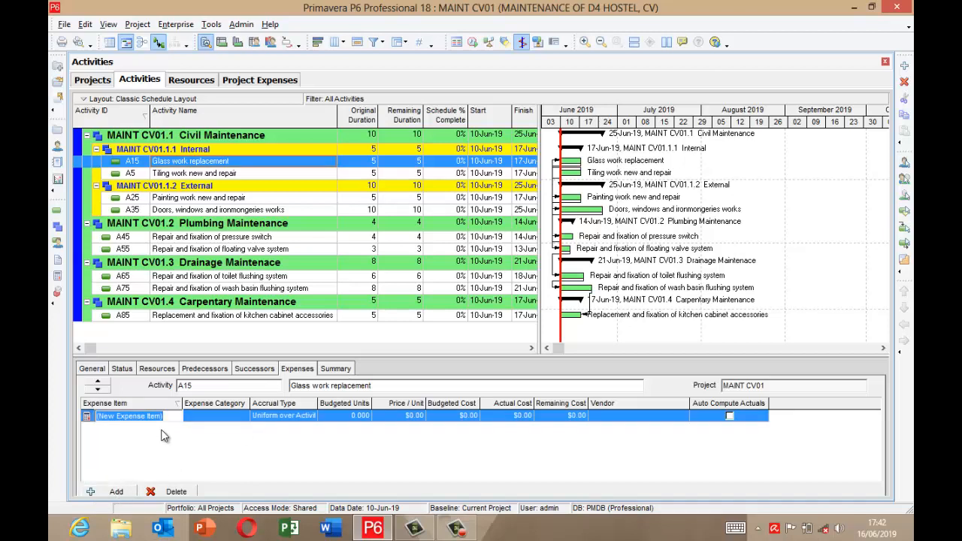
pyautogui.write('G')
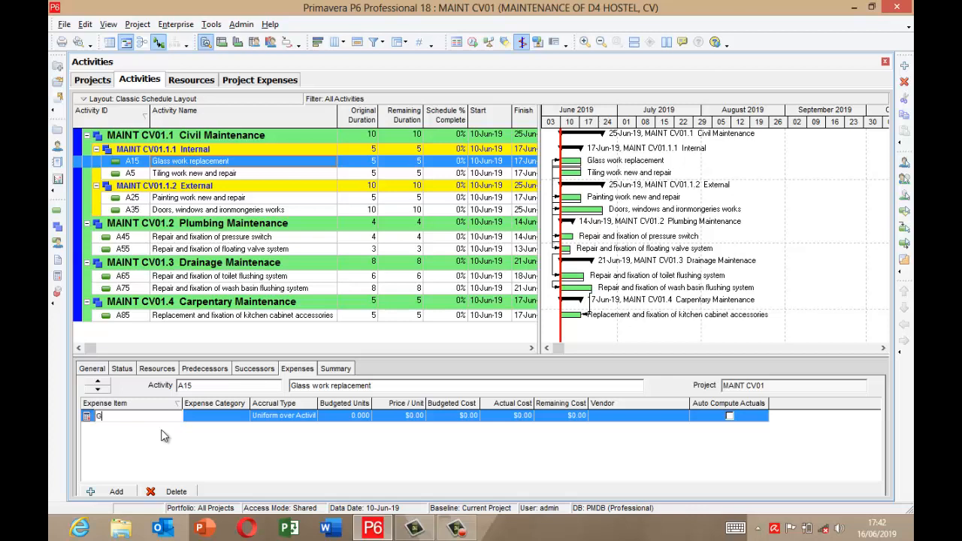
pyautogui.write('ss block')
pyautogui.press('Return')
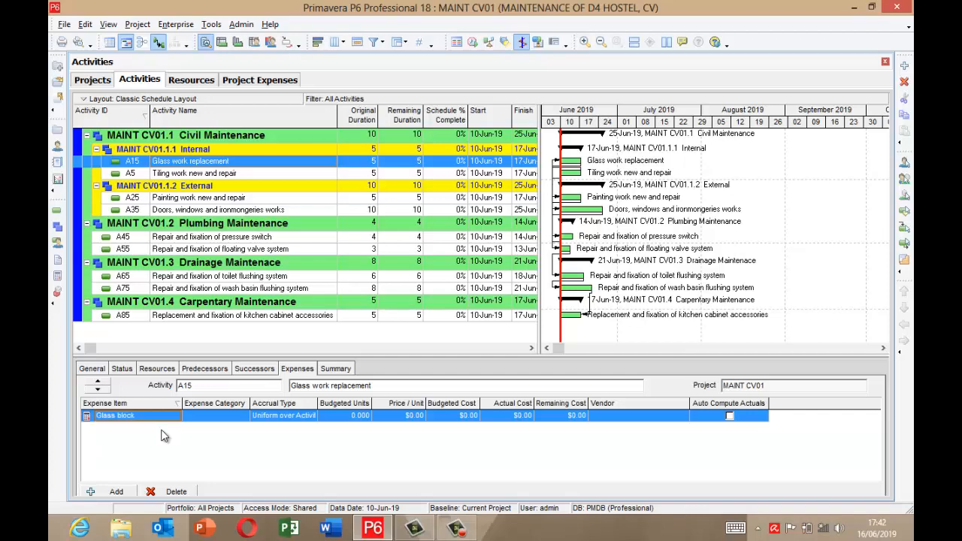
# Set the Glass block expense's category to Materials and its accrual type to Start of Activity.
pyautogui.doubleClick(211, 418)
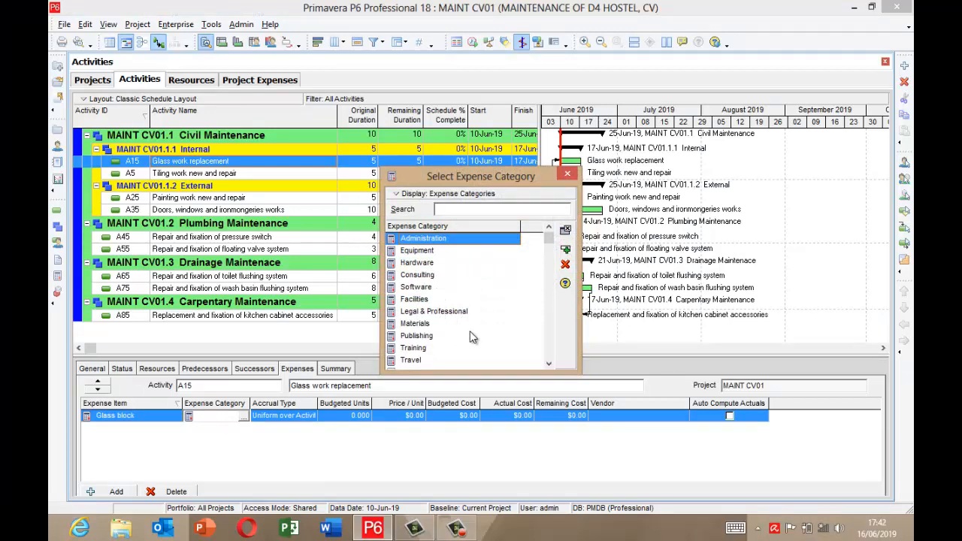
pyautogui.doubleClick(420, 324)
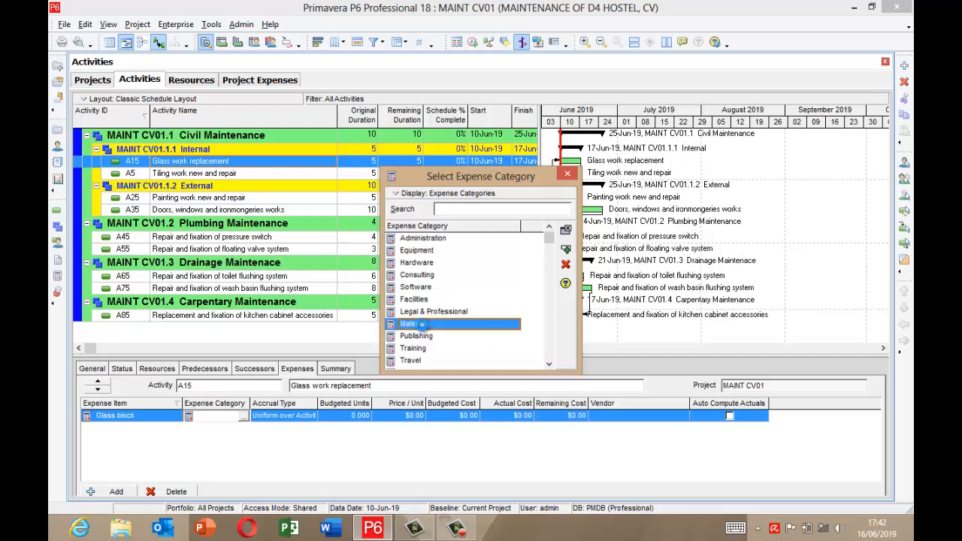
pyautogui.click(306, 420)
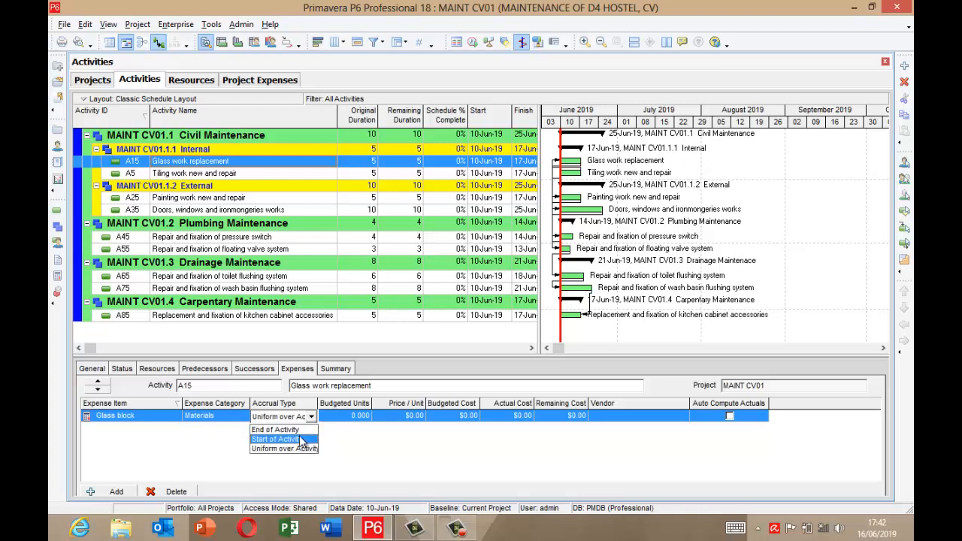
pyautogui.click(277, 439)
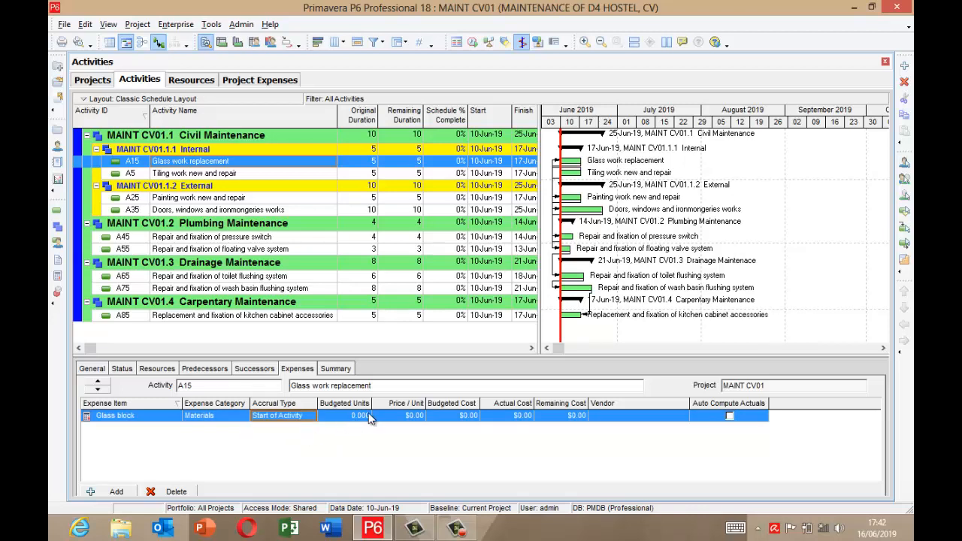
# Set the budgeted cost of the Glass block expense to $2,500.00.
pyautogui.click(459, 418)
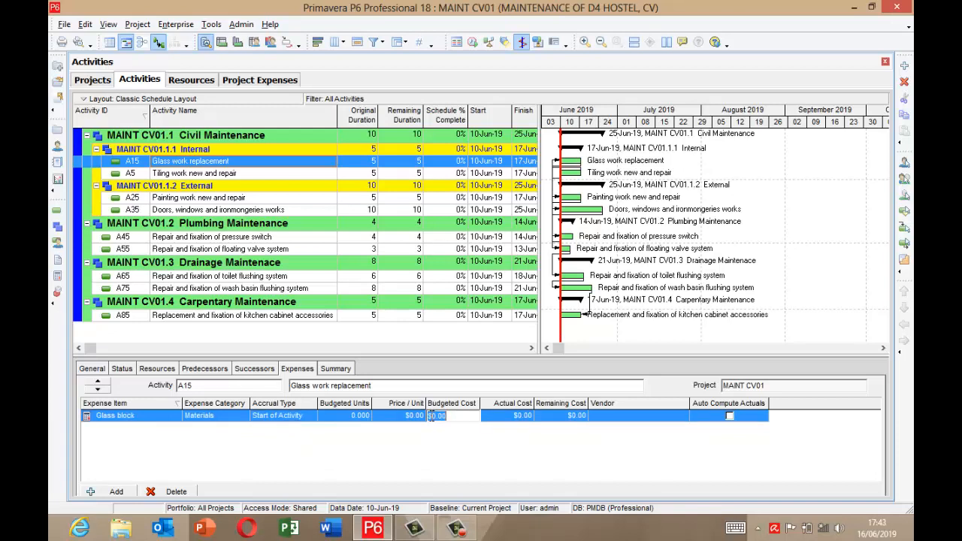
pyautogui.click(432, 416)
pyautogui.write('35')
pyautogui.write('0')
# Enter Satuma Limited as the vendor of the Glass block expense.
pyautogui.click(648, 419)
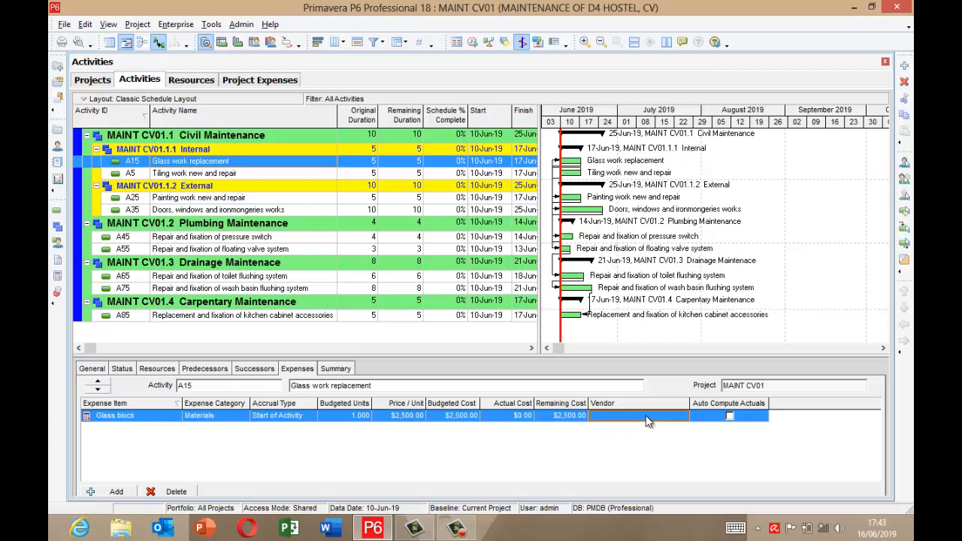
pyautogui.click(646, 416)
pyautogui.write('s')
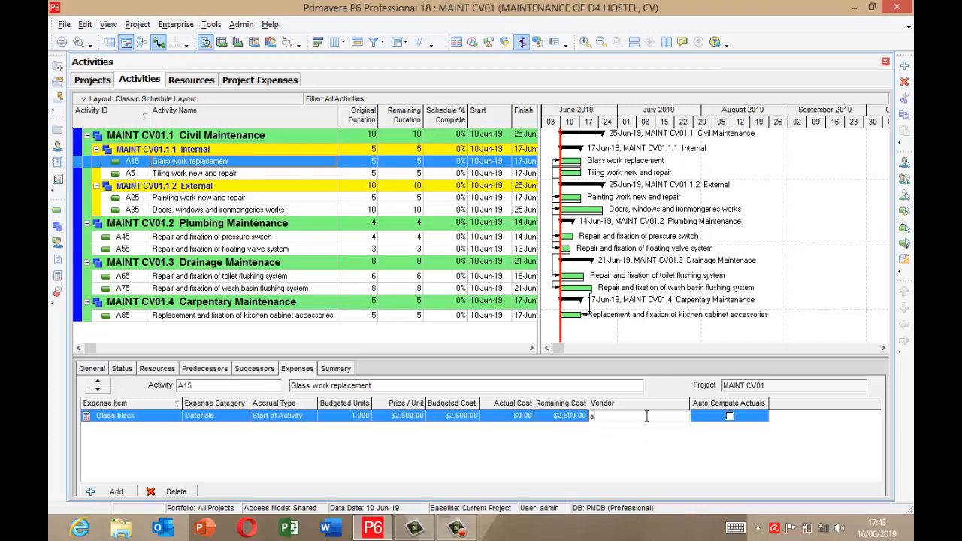
pyautogui.write('atuma')
pyautogui.press('Left')
pyautogui.press('Left')
pyautogui.press('Left')
pyautogui.press('Left')
pyautogui.press('BackSpace')
pyautogui.write('S')
pyautogui.press('End')
pyautogui.write('Limited')
pyautogui.press('Return')
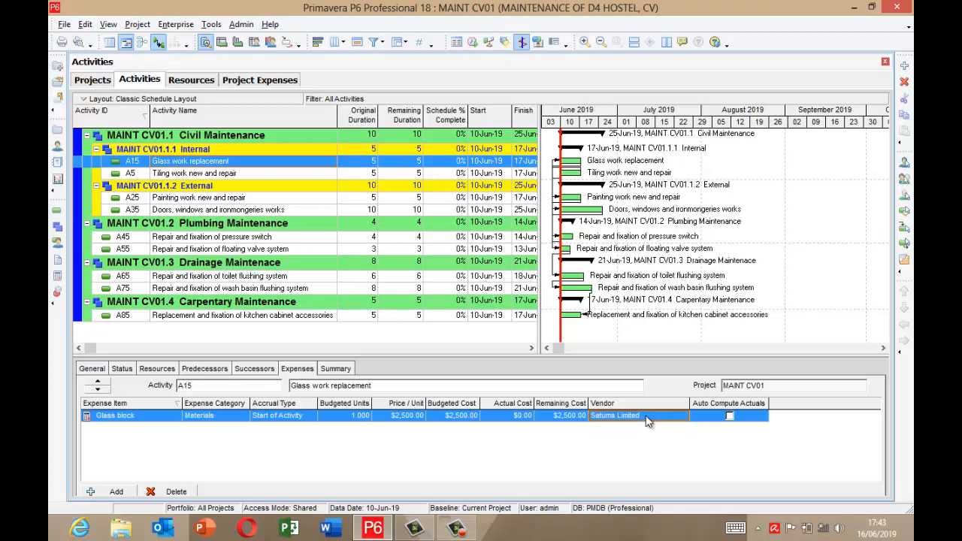
# Add an expense item named transportation to the Doors, windows and ironmongeries works activity.
pyautogui.click(220, 199)
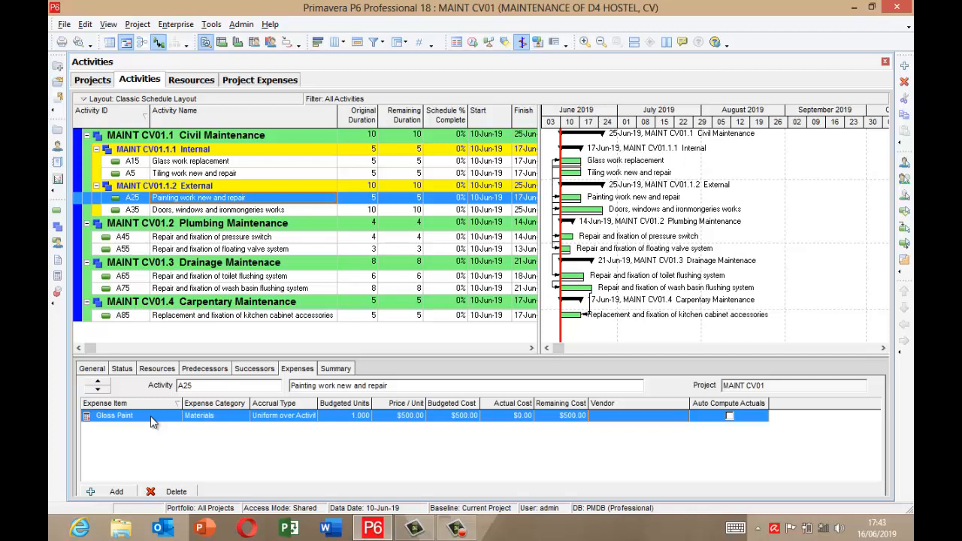
pyautogui.click(222, 213)
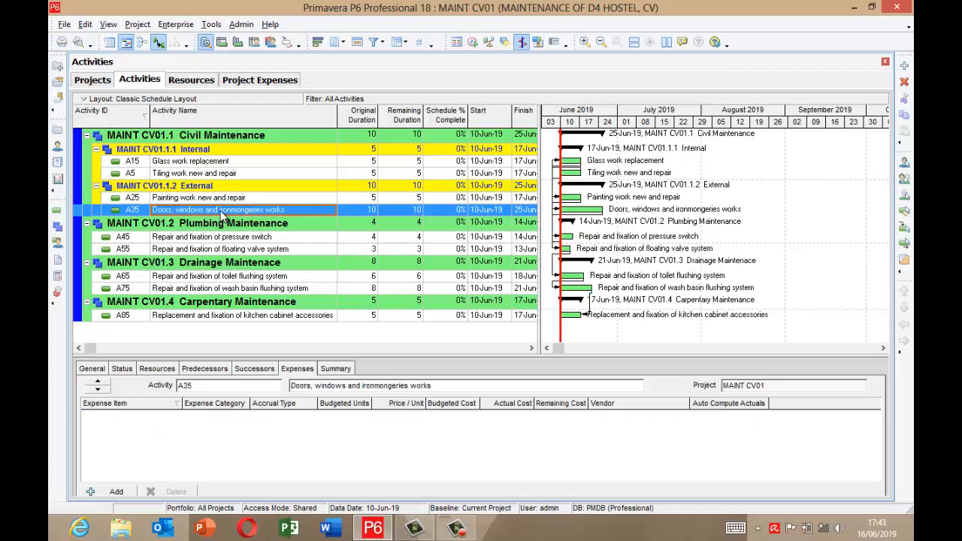
pyautogui.click(116, 492)
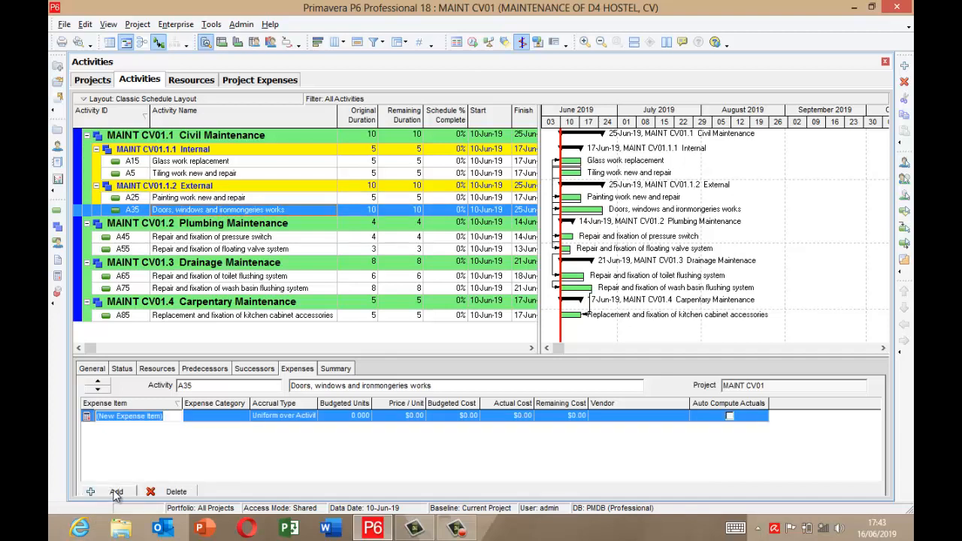
pyautogui.write('Do')
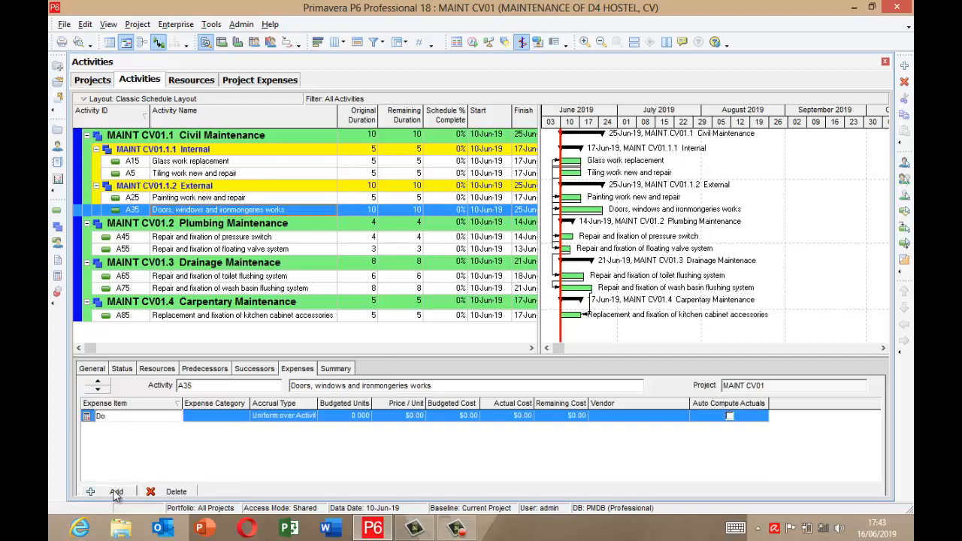
pyautogui.write('ors, wi')
pyautogui.press('BackSpace')
pyautogui.press('BackSpace')
pyautogui.press('BackSpace')
pyautogui.press('BackSpace')
pyautogui.press('BackSpace')
pyautogui.press('BackSpace')
pyautogui.press('BackSpace')
pyautogui.press('BackSpace')
pyautogui.press('BackSpace')
pyautogui.write('transportation')
# Set the transportation expense's category to Travel and its accrual type to Start of Activity.
pyautogui.click(229, 421)
pyautogui.click(229, 421)
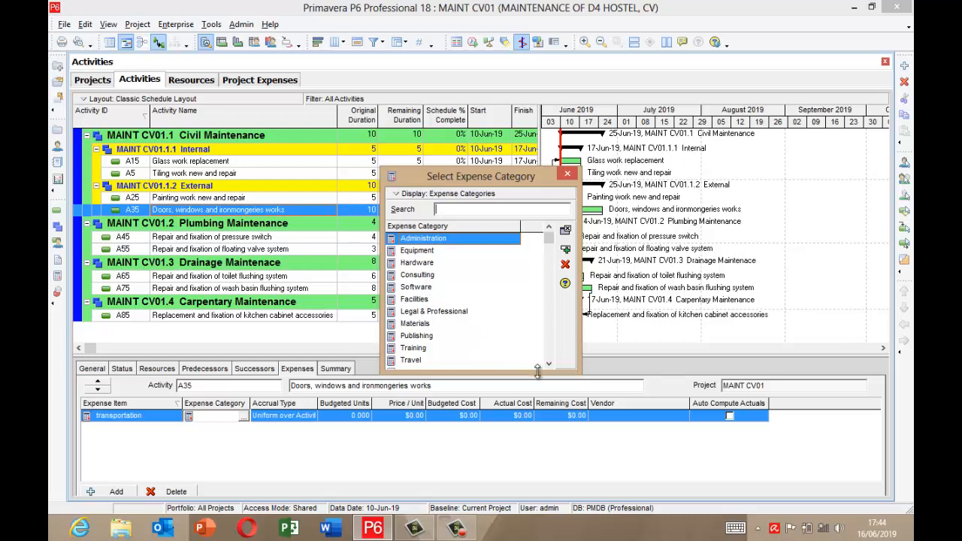
pyautogui.doubleClick(421, 361)
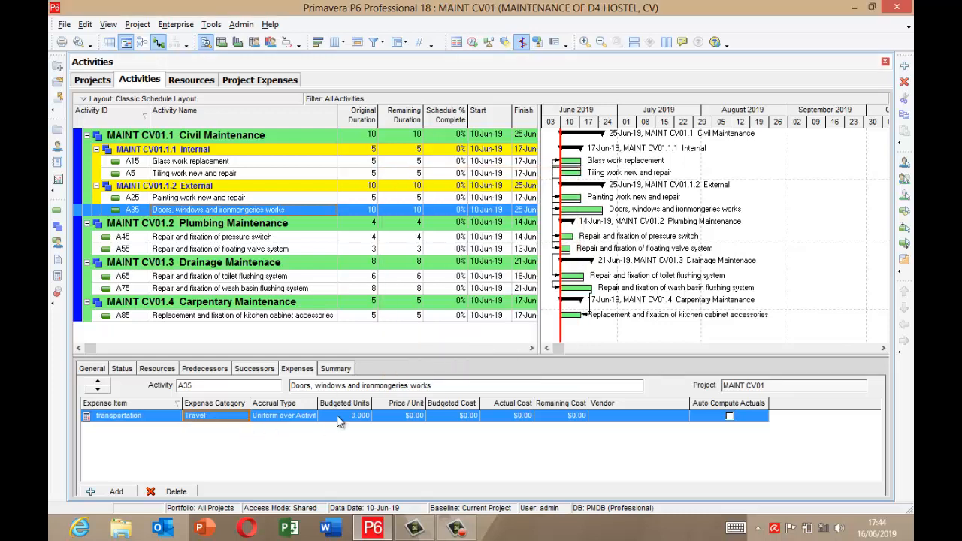
pyautogui.click(290, 419)
pyautogui.click(289, 439)
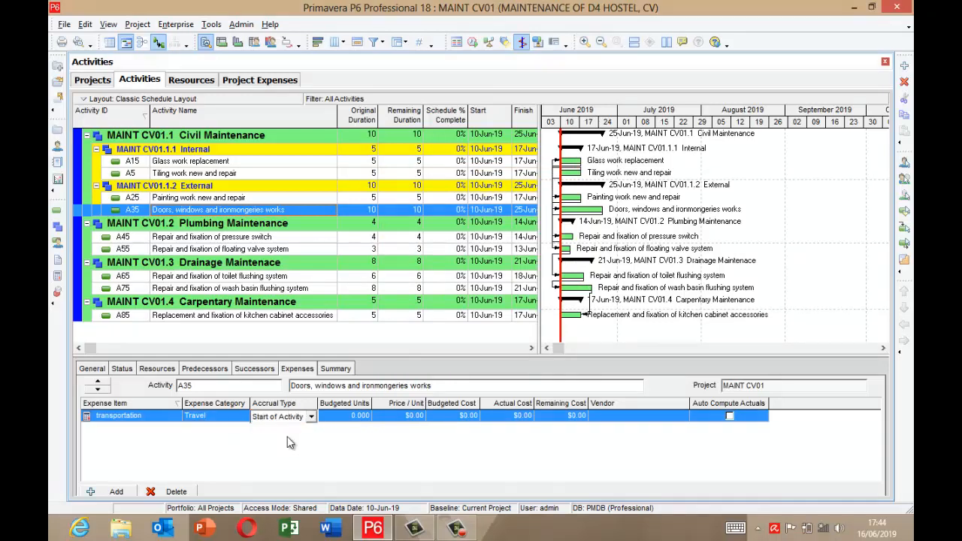
# Set the budgeted cost of the transportation expense to $40.00.
pyautogui.click(463, 414)
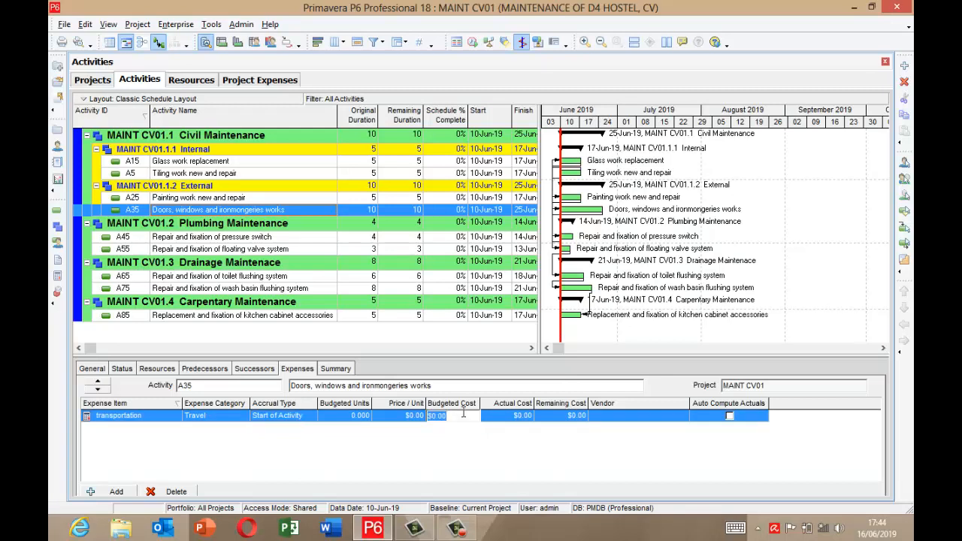
pyautogui.press('Left')
pyautogui.press('Left')
pyautogui.press('Left')
pyautogui.press('Left')
pyautogui.write('4')
# Add a second expense item named Call card to the Doors, windows and ironmongeries works activity.
pyautogui.click(122, 494)
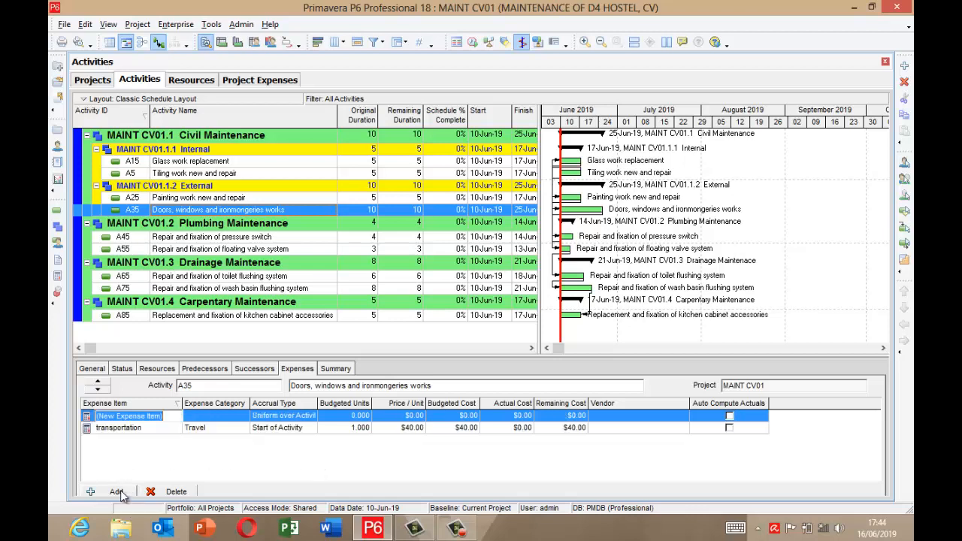
pyautogui.click(168, 415)
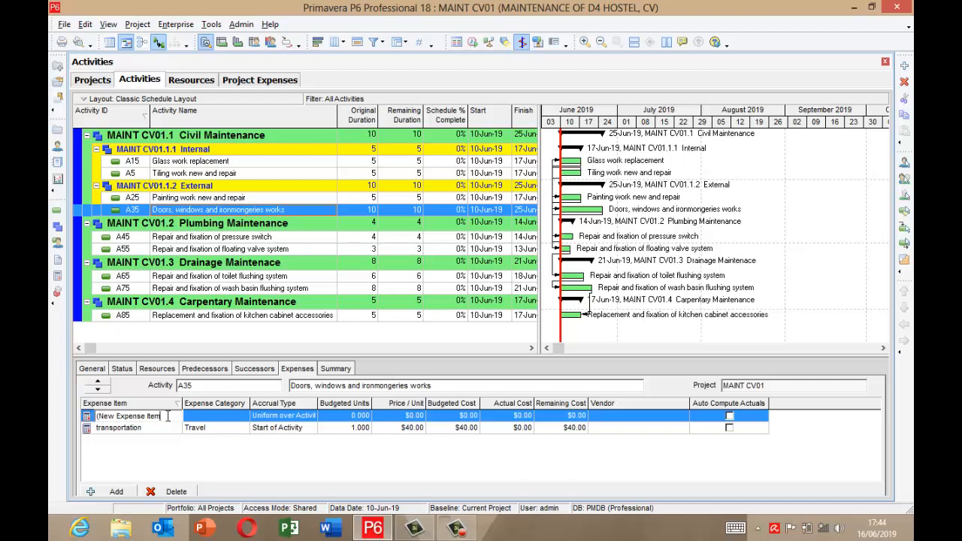
pyautogui.press('BackSpace')
pyautogui.press('BackSpace')
pyautogui.press('BackSpace')
pyautogui.press('BackSpace')
pyautogui.press('BackSpace')
pyautogui.press('BackSpace')
pyautogui.press('BackSpace')
pyautogui.press('BackSpace')
pyautogui.press('BackSpace')
pyautogui.press('BackSpace')
pyautogui.press('BackSpace')
pyautogui.press('BackSpace')
pyautogui.press('BackSpace')
pyautogui.press('BackSpace')
pyautogui.press('BackSpace')
pyautogui.press('BackSpace')
pyautogui.press('BackSpace')
pyautogui.write('Call card')
# Assign the Administration expense category to the Call card expense.
pyautogui.click(230, 413)
pyautogui.click(230, 416)
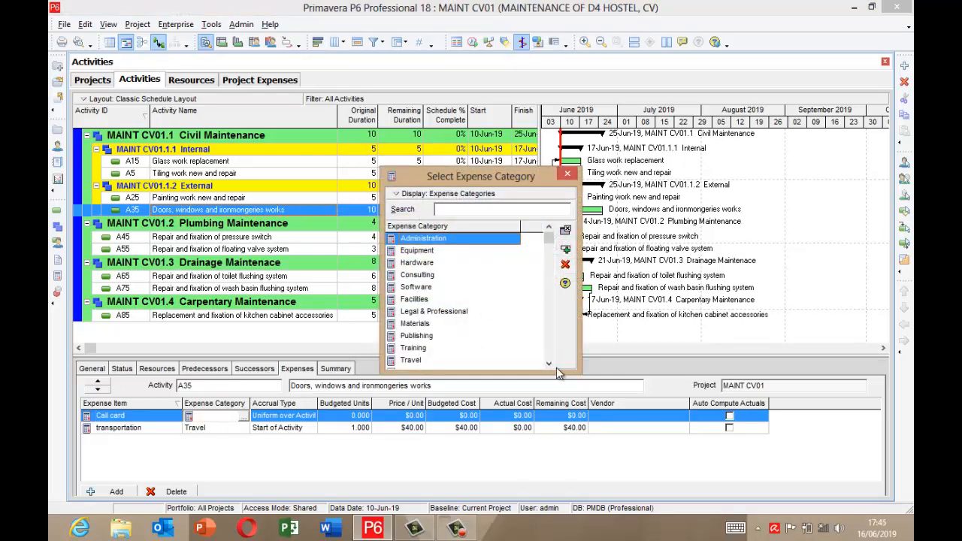
pyautogui.click(549, 365)
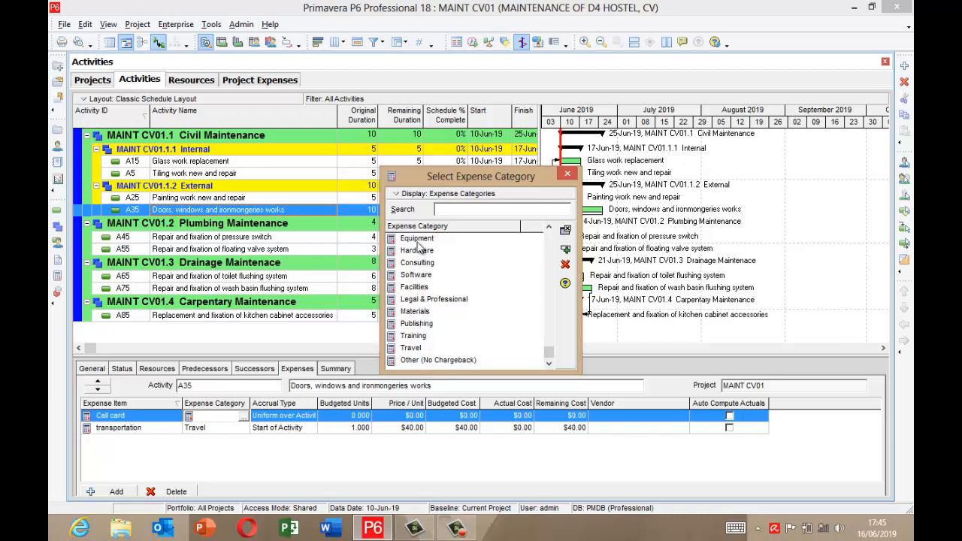
pyautogui.click(548, 230)
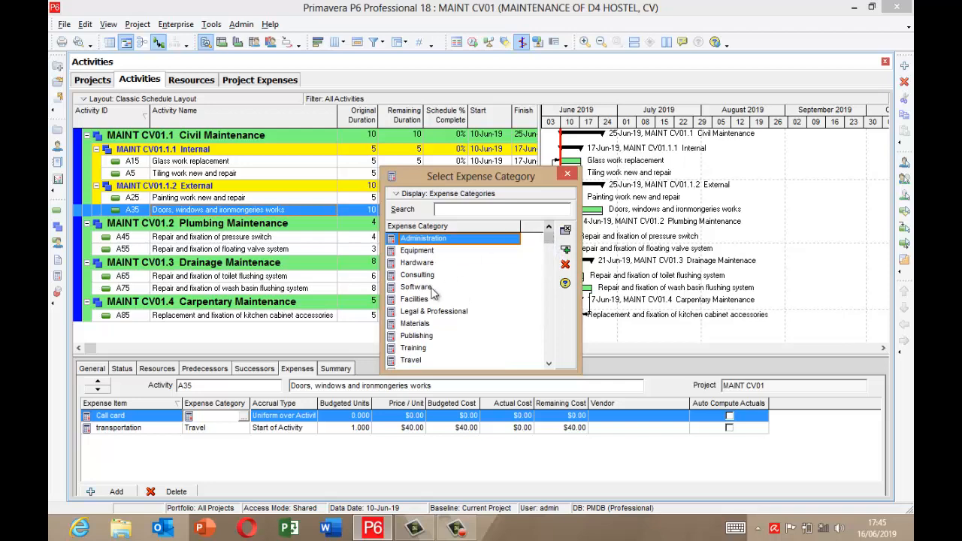
pyautogui.click(567, 253)
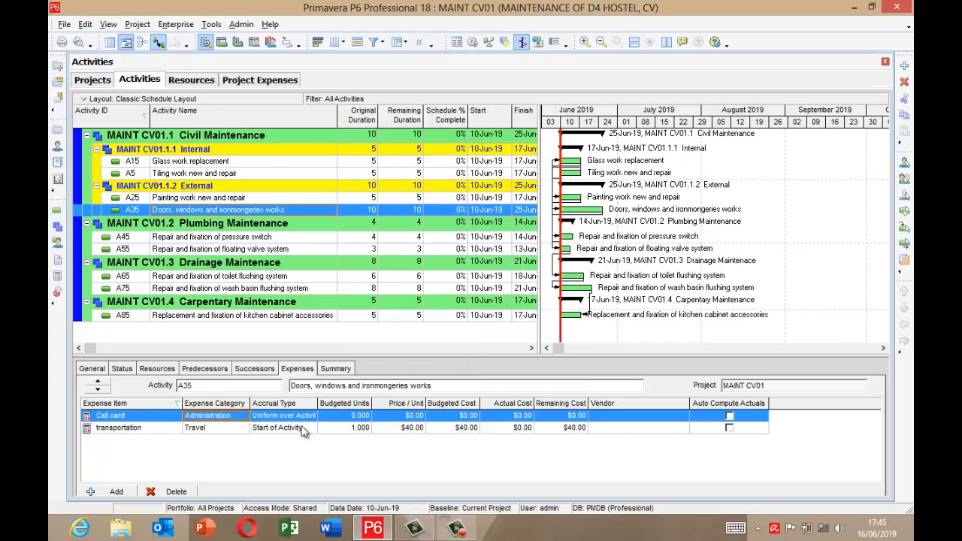
# Set the budgeted cost of the Call card expense to $500.00.
pyautogui.click(466, 415)
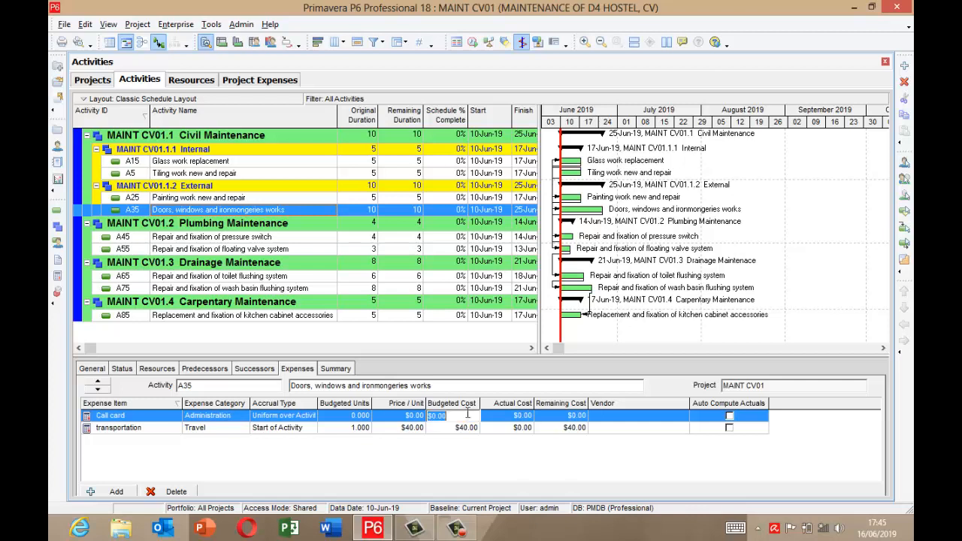
pyautogui.press('Left')
pyautogui.press('Left')
pyautogui.press('Left')
pyautogui.press('Left')
pyautogui.write('50')
# Add an expense item named Transportation to the Repair and fixation of pressure switch activity.
pyautogui.click(260, 237)
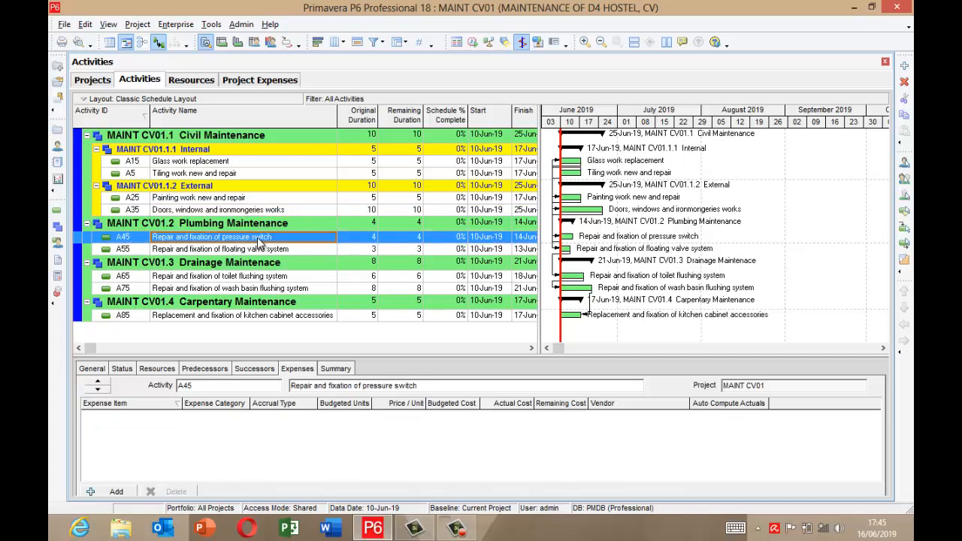
pyautogui.click(114, 491)
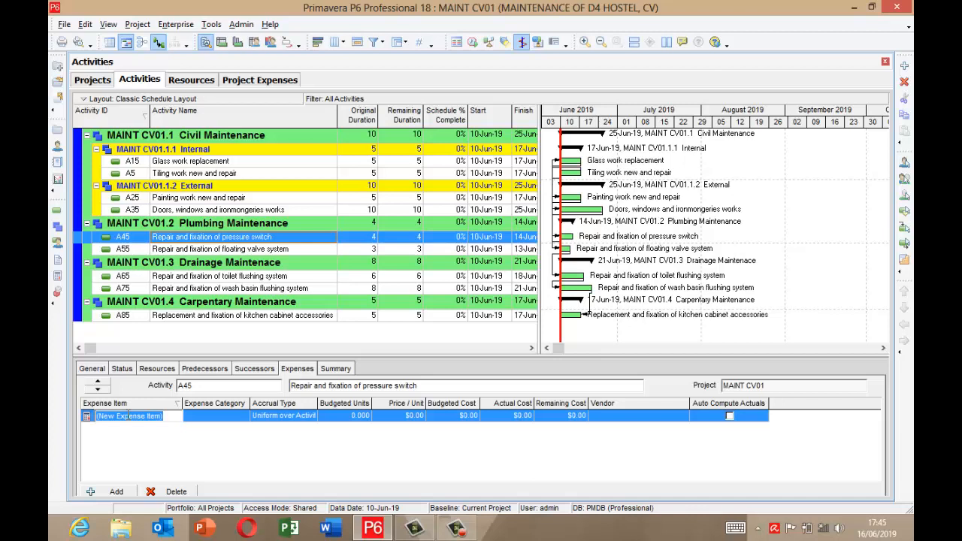
pyautogui.write('Tra')
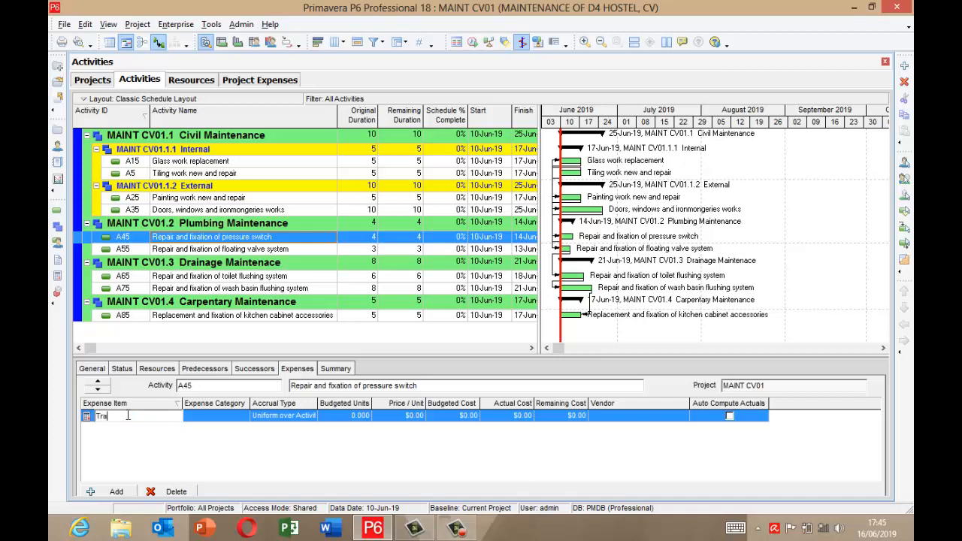
pyautogui.write('nsportation')
pyautogui.press('Return')
# Assign the Travel expense category to the pressure switch activity's Transportation expense.
pyautogui.click(214, 416)
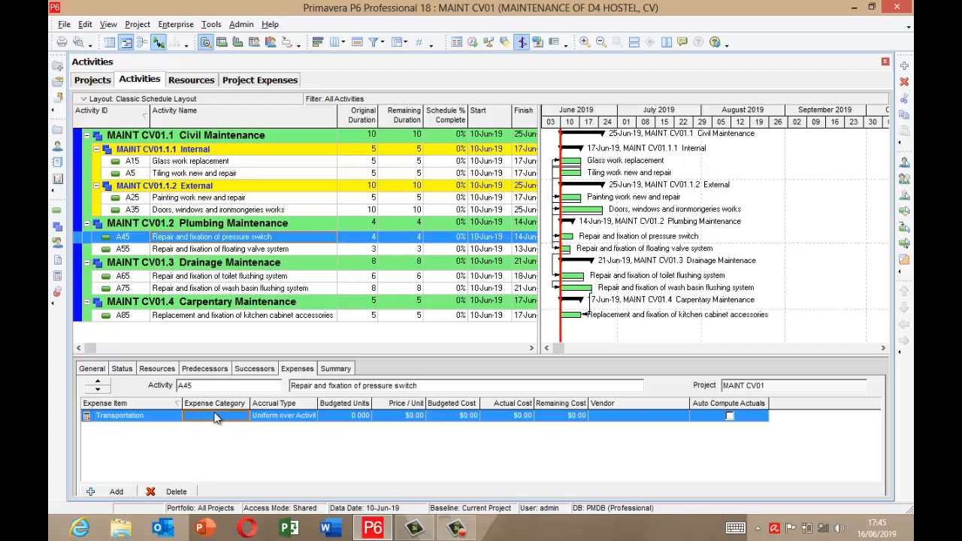
pyautogui.click(214, 418)
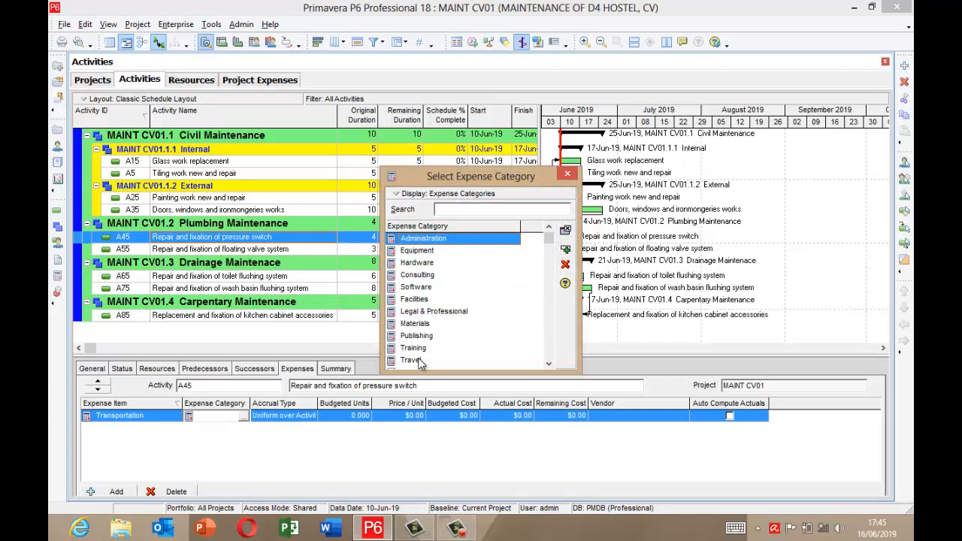
pyautogui.doubleClick(420, 360)
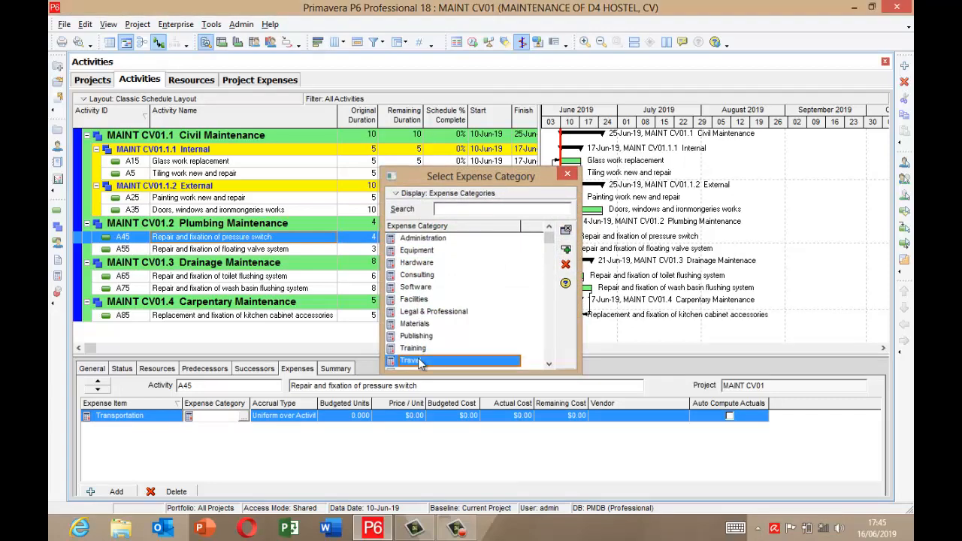
# Set the Transportation expense's accrual type to End of Activity and its budgeted cost to $350.00.
pyautogui.click(305, 416)
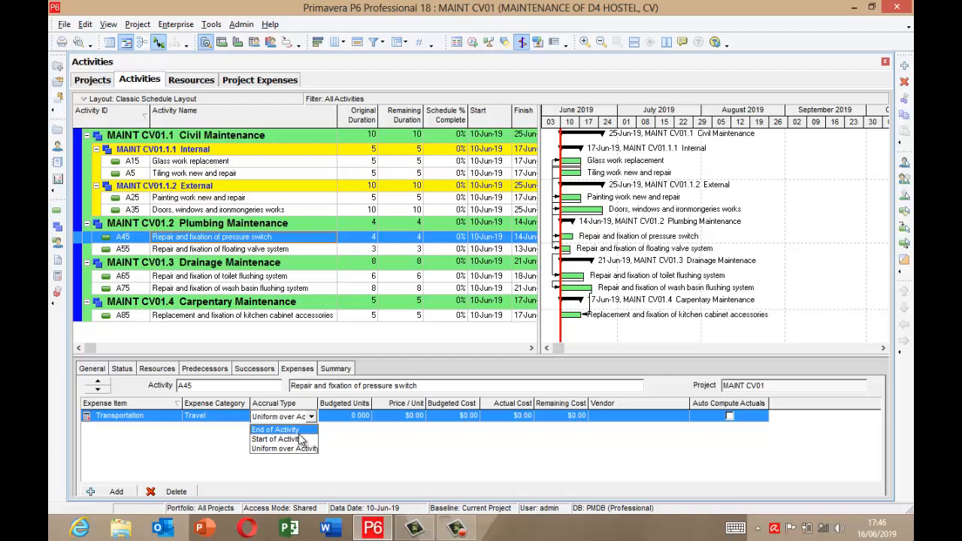
pyautogui.click(297, 430)
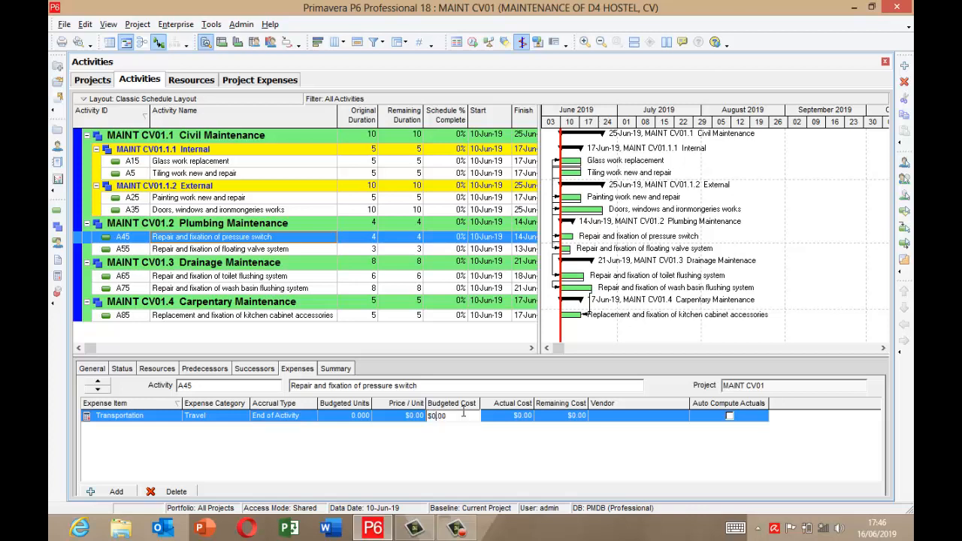
pyautogui.write('35')
pyautogui.press('Return')
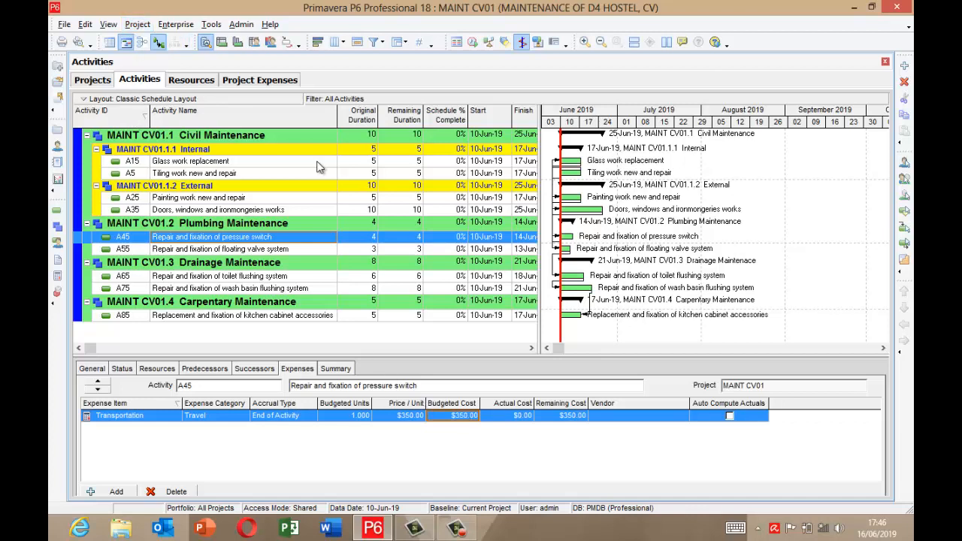
# Review the pressure switch activity's summary by cost, by dates and by units, enlarging the details area.
pyautogui.click(336, 369)
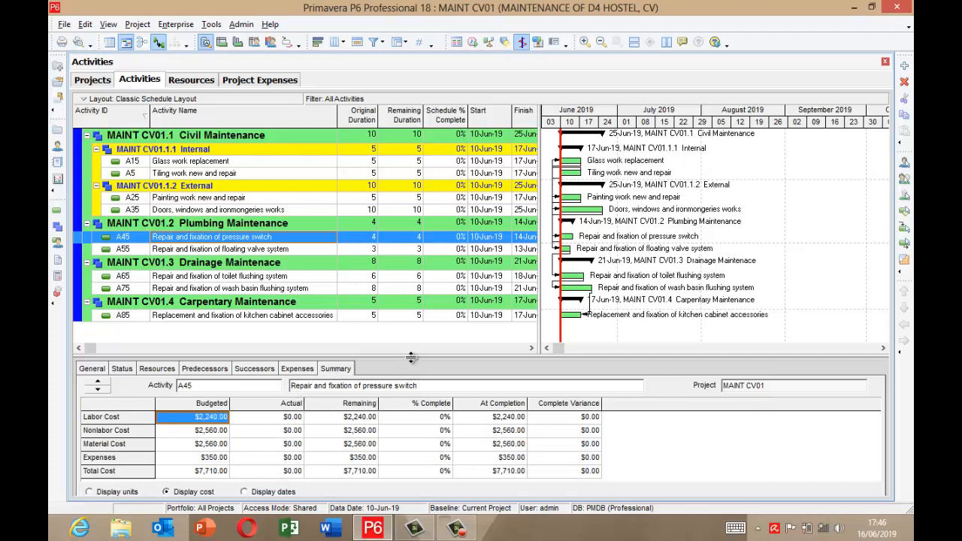
pyautogui.moveTo(409, 341); pyautogui.dragTo(409, 341)
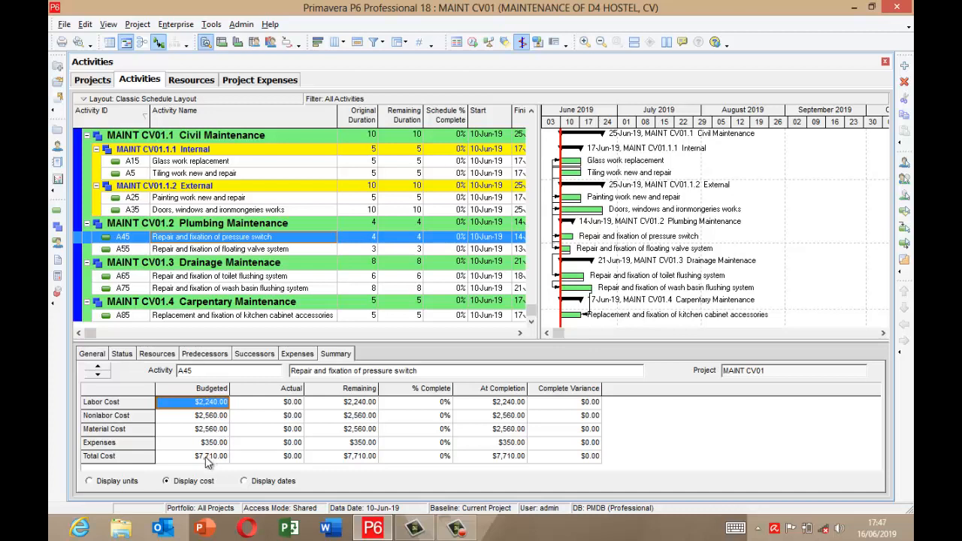
pyautogui.click(245, 480)
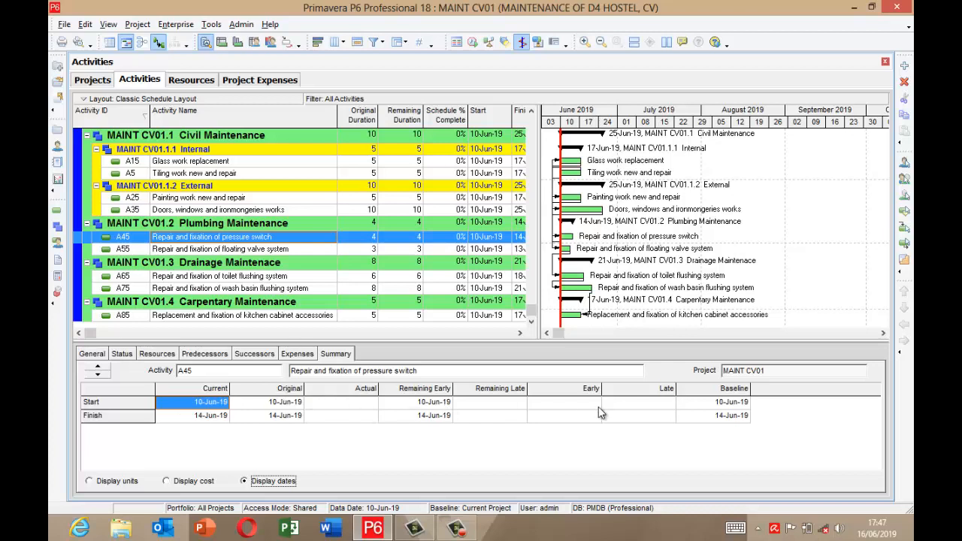
pyautogui.click(91, 480)
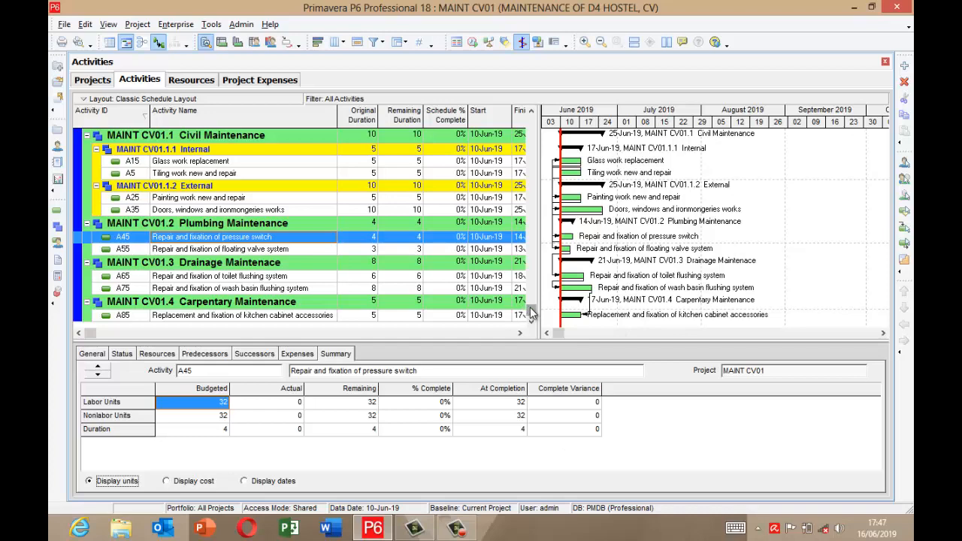
# Narrow the Activity Name column in the activity table.
pyautogui.moveTo(531, 312); pyautogui.dragTo(533, 134)
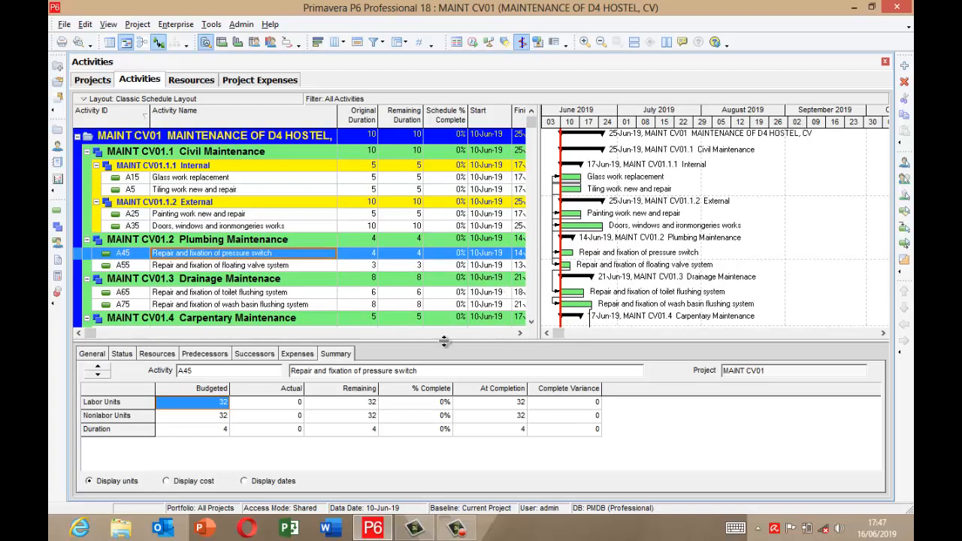
pyautogui.click(519, 333)
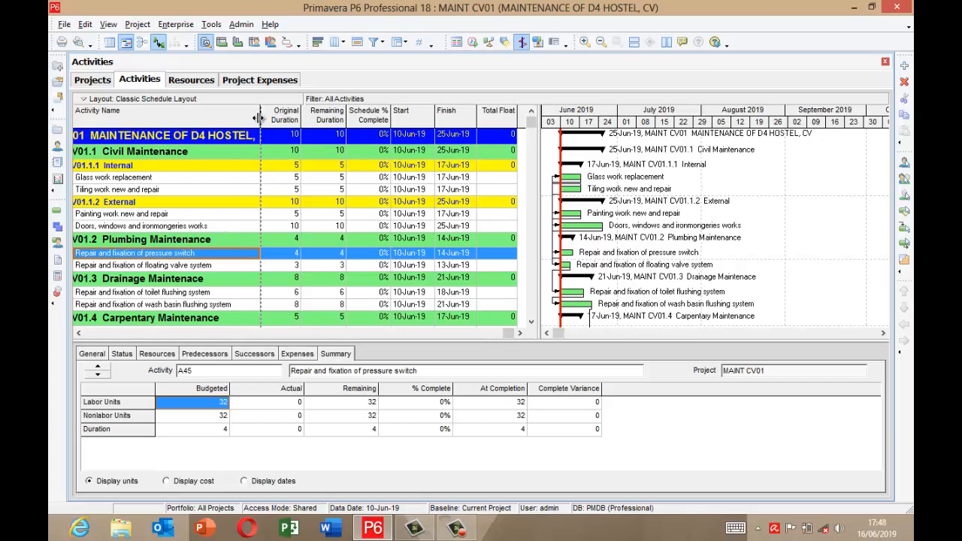
pyautogui.moveTo(258, 118); pyautogui.dragTo(239, 117)
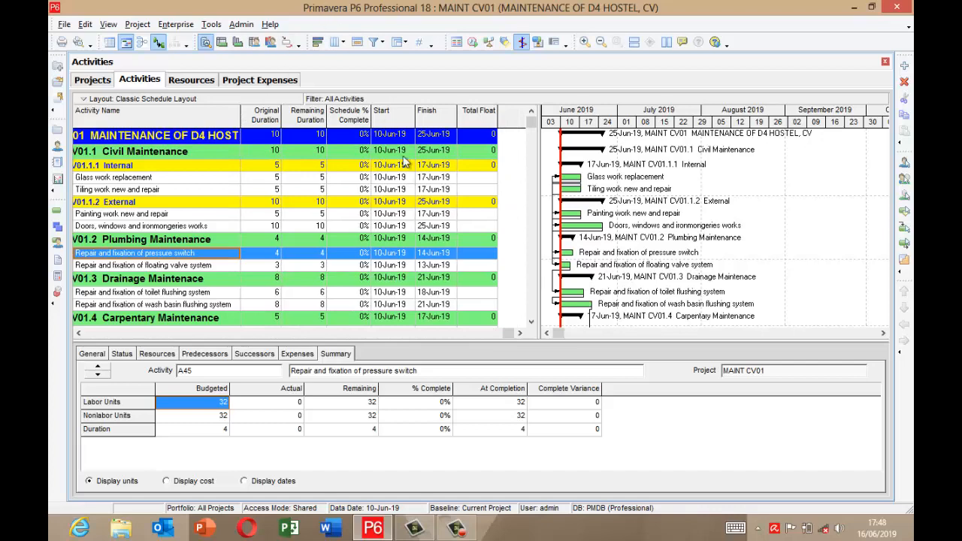
# Add the Budgeted Expense Cost column from the Costs category to the activity table's selected columns.
pyautogui.click(336, 43)
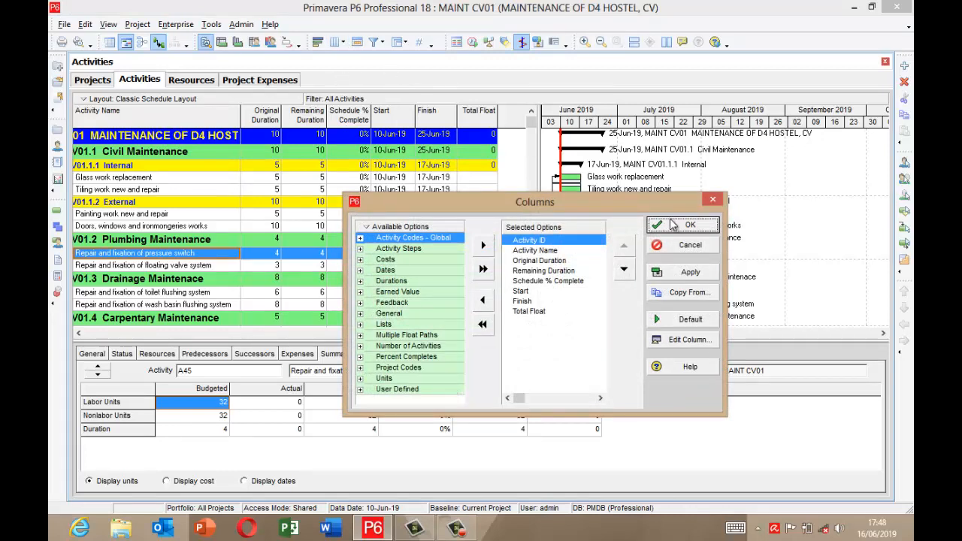
pyautogui.click(689, 247)
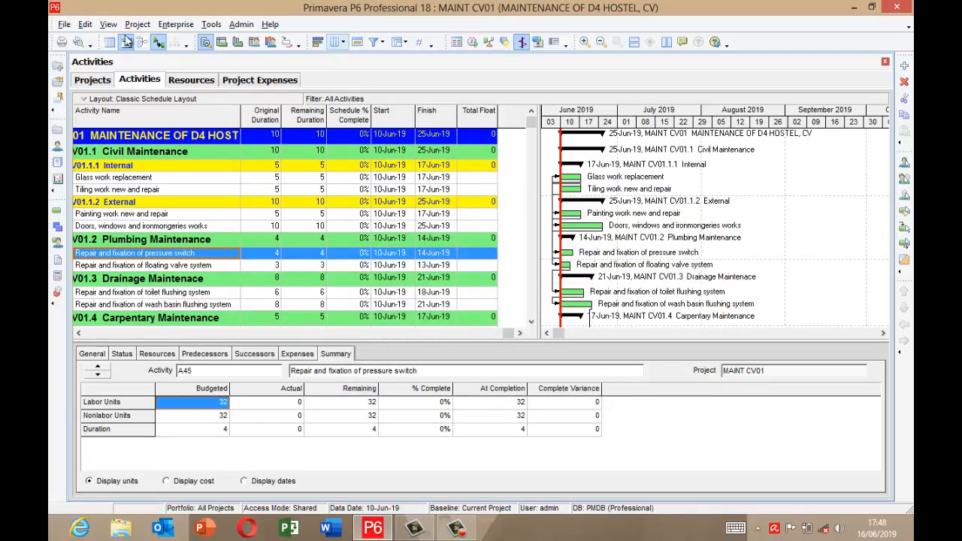
pyautogui.click(108, 24)
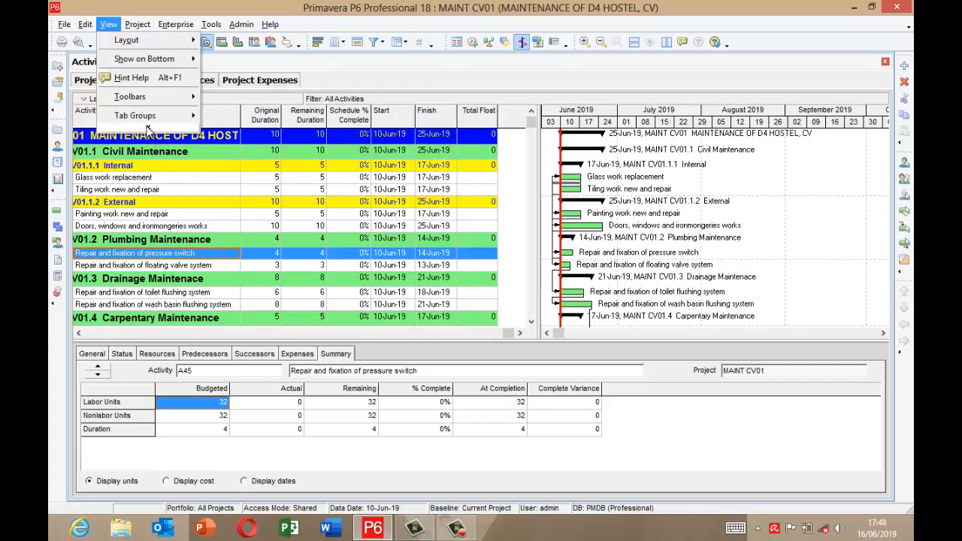
pyautogui.click(148, 129)
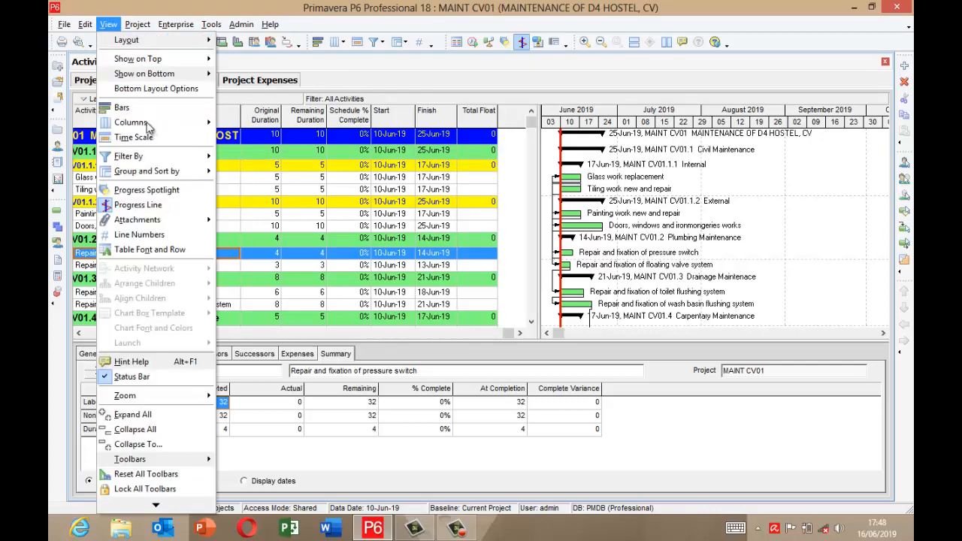
pyautogui.click(132, 122)
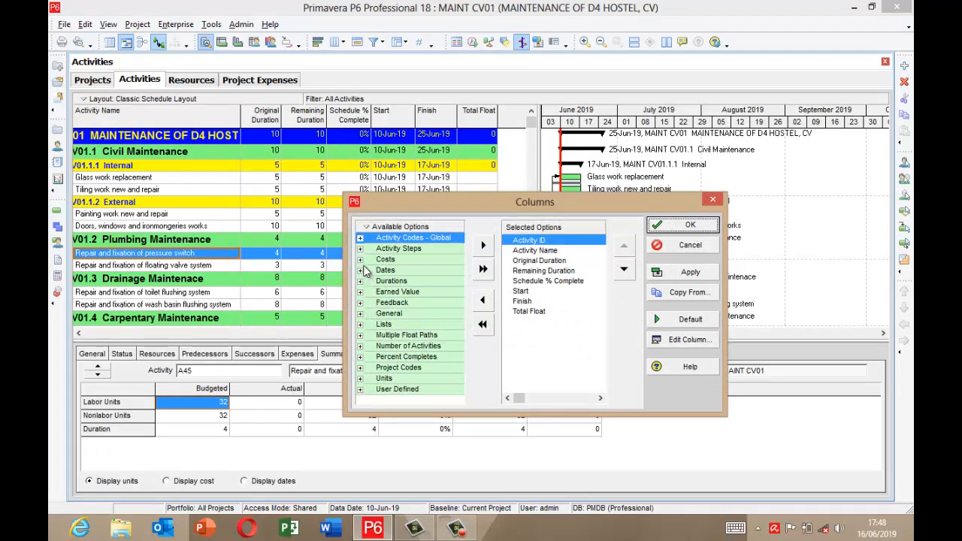
pyautogui.click(360, 259)
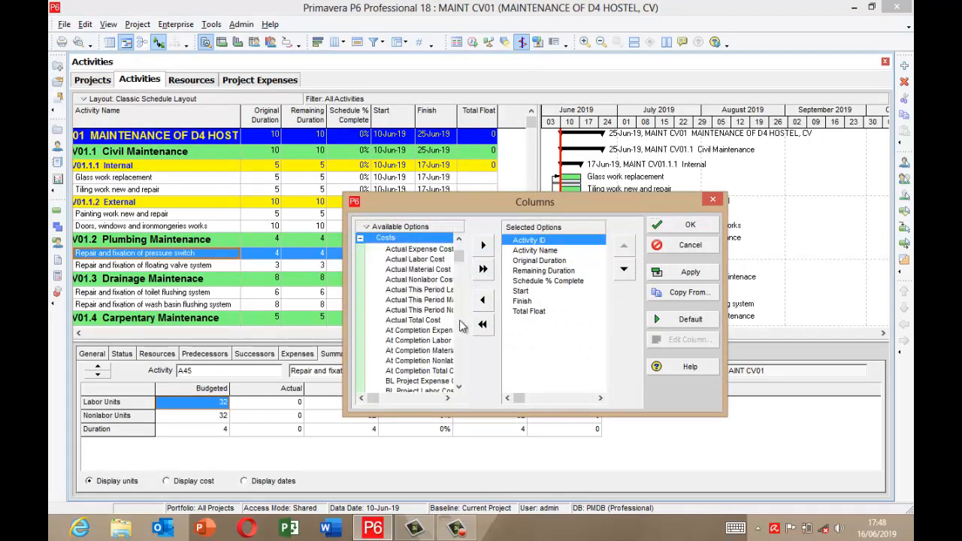
pyautogui.click(458, 387)
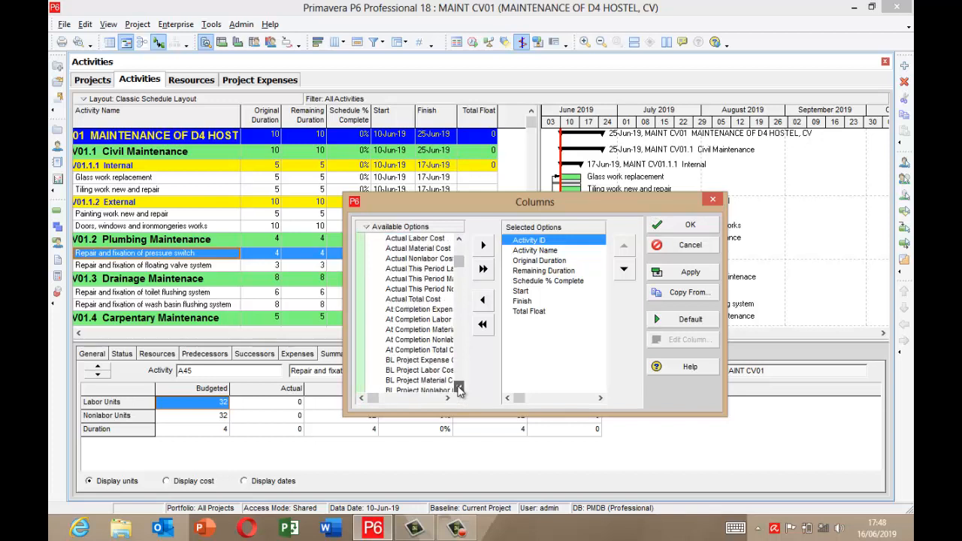
pyautogui.click(458, 387)
pyautogui.click(458, 387)
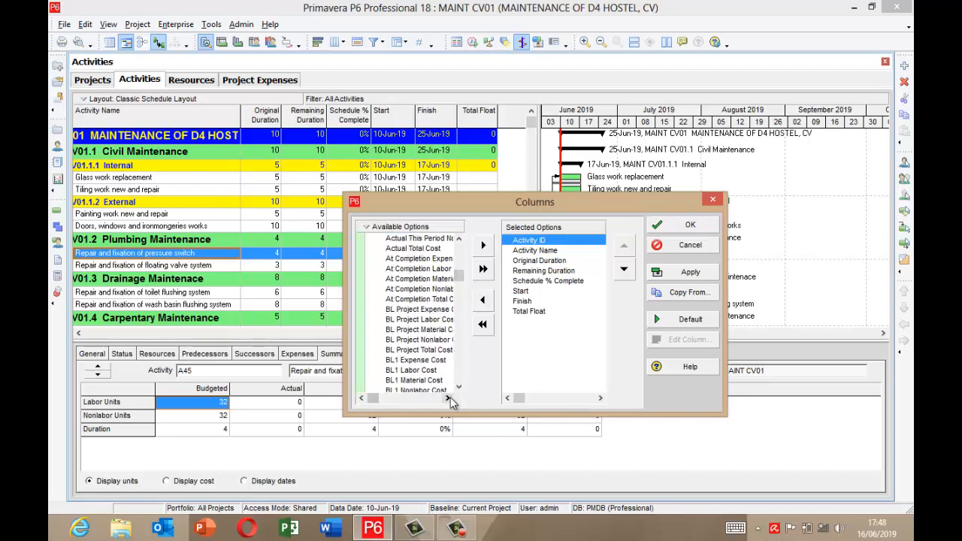
pyautogui.click(449, 399)
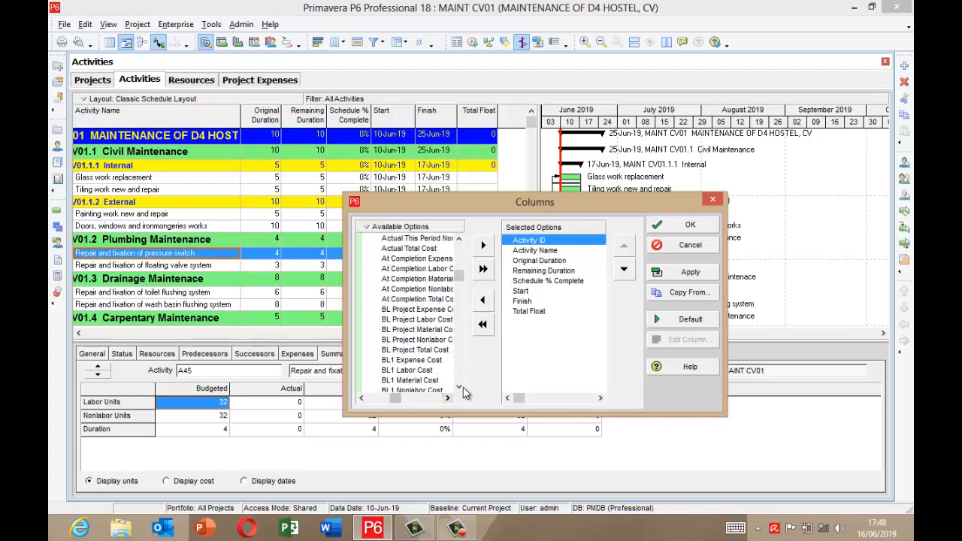
pyautogui.click(458, 387)
pyautogui.click(458, 387)
pyautogui.click(458, 387)
pyautogui.click(459, 387)
pyautogui.click(458, 387)
pyautogui.click(459, 386)
pyautogui.click(459, 385)
pyautogui.click(459, 385)
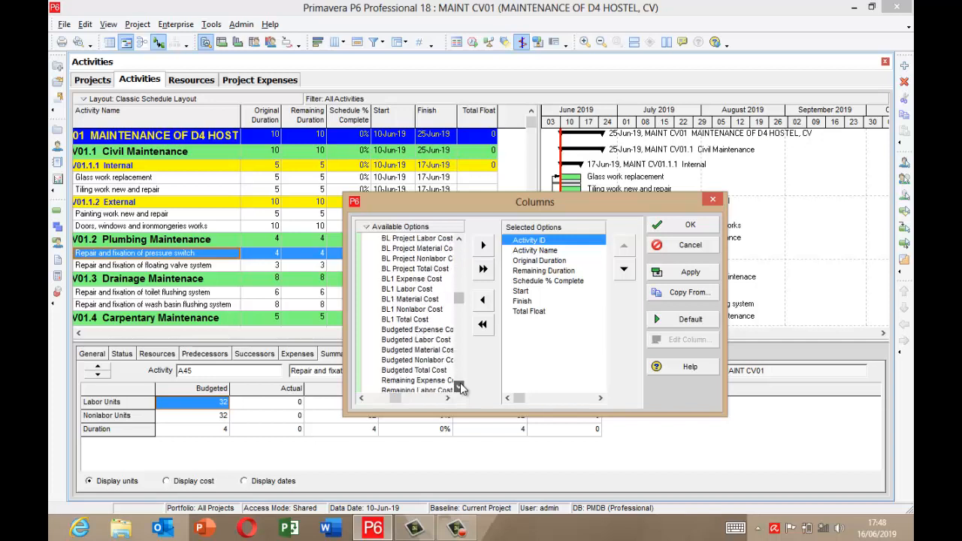
pyautogui.click(442, 329)
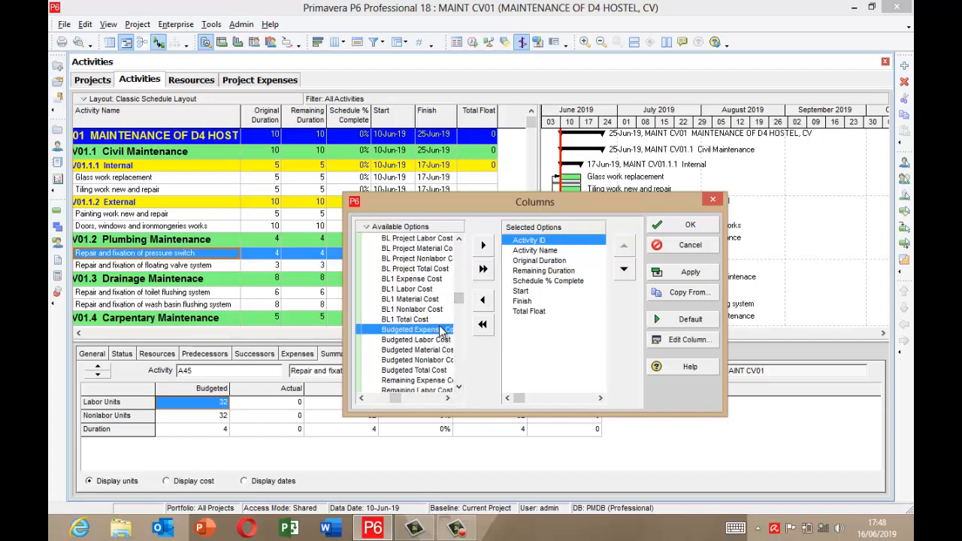
pyautogui.click(484, 246)
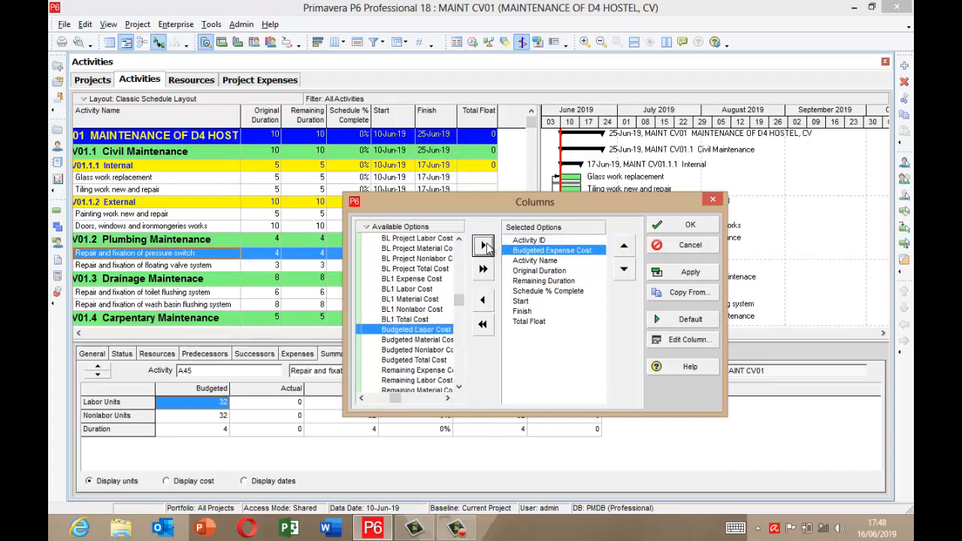
# Reorder the selected columns so that Budgeted Expense Cost comes last, after Total Float.
pyautogui.click(623, 271)
pyautogui.click(623, 270)
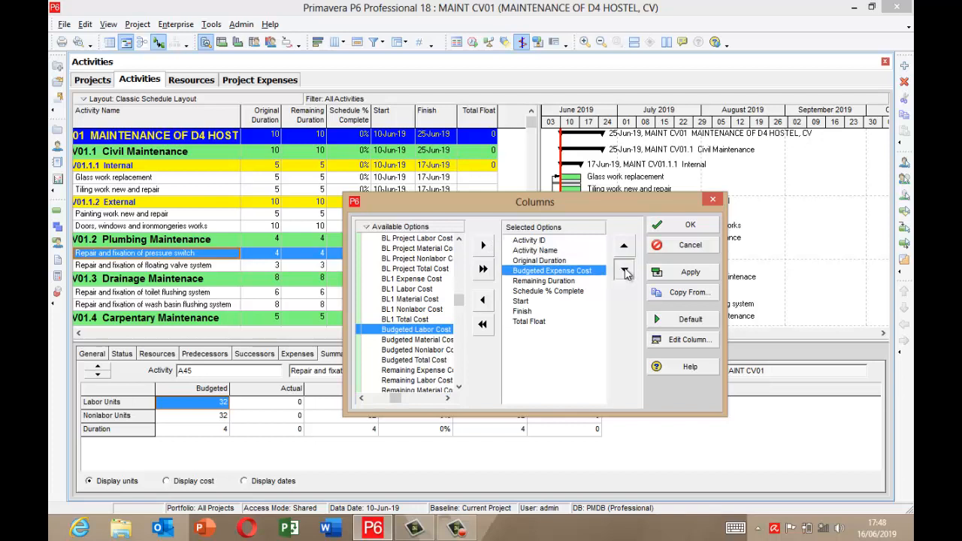
pyautogui.click(624, 270)
pyautogui.click(624, 270)
pyautogui.click(624, 271)
pyautogui.click(624, 271)
pyautogui.click(624, 271)
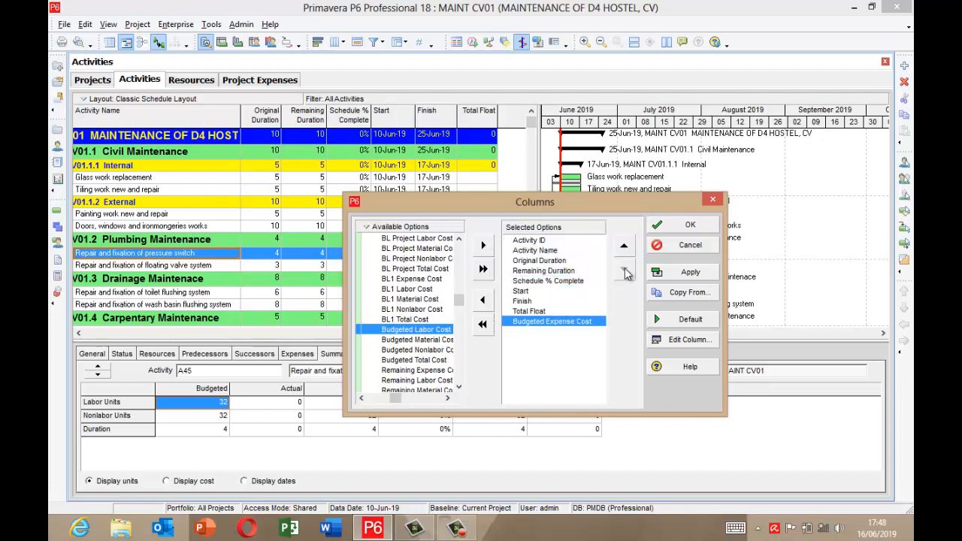
# Remove Total Float and Schedule % Complete from the activity table's selected columns.
pyautogui.click(524, 314)
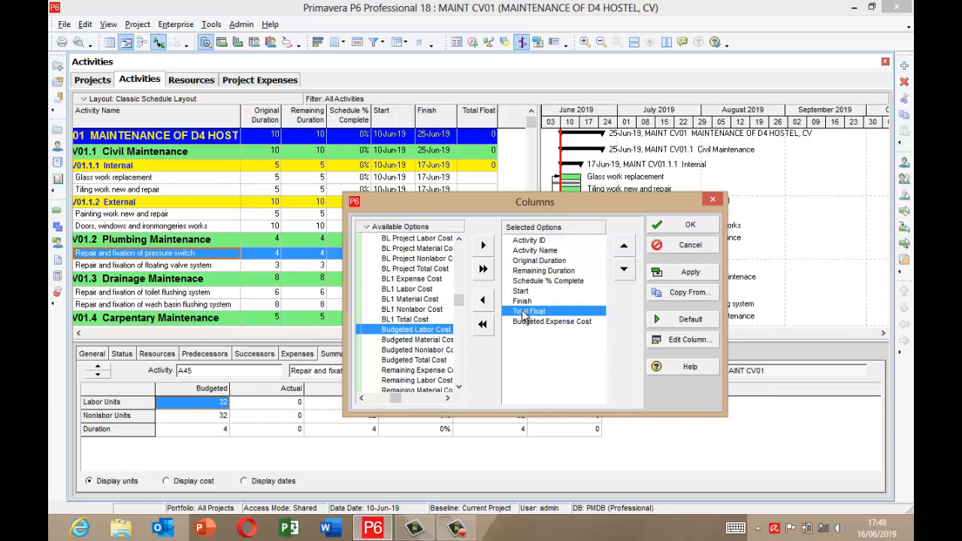
pyautogui.click(483, 302)
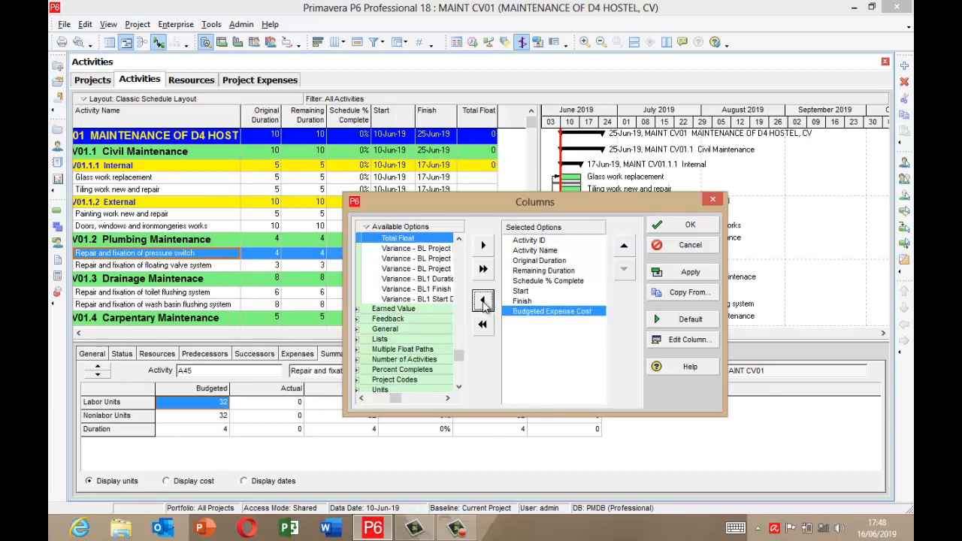
pyautogui.click(534, 283)
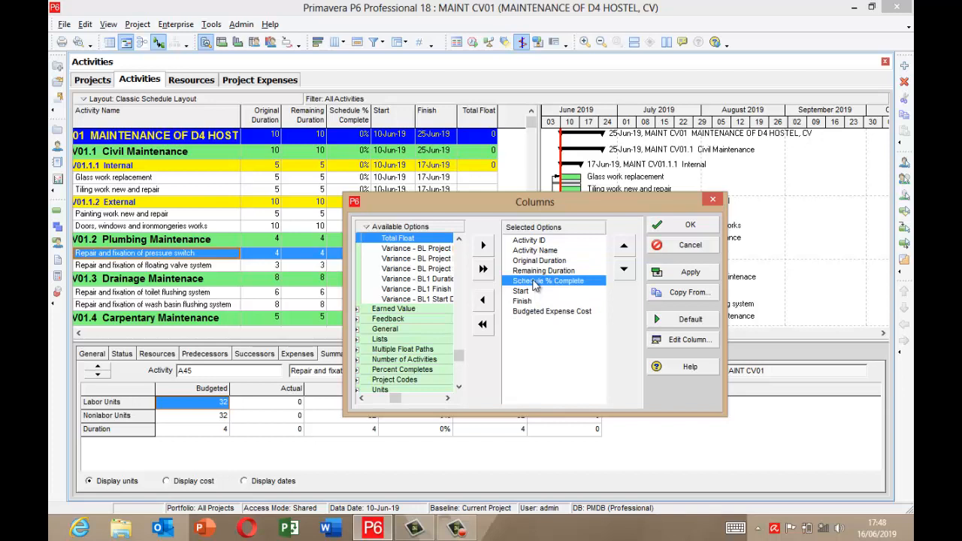
pyautogui.click(484, 302)
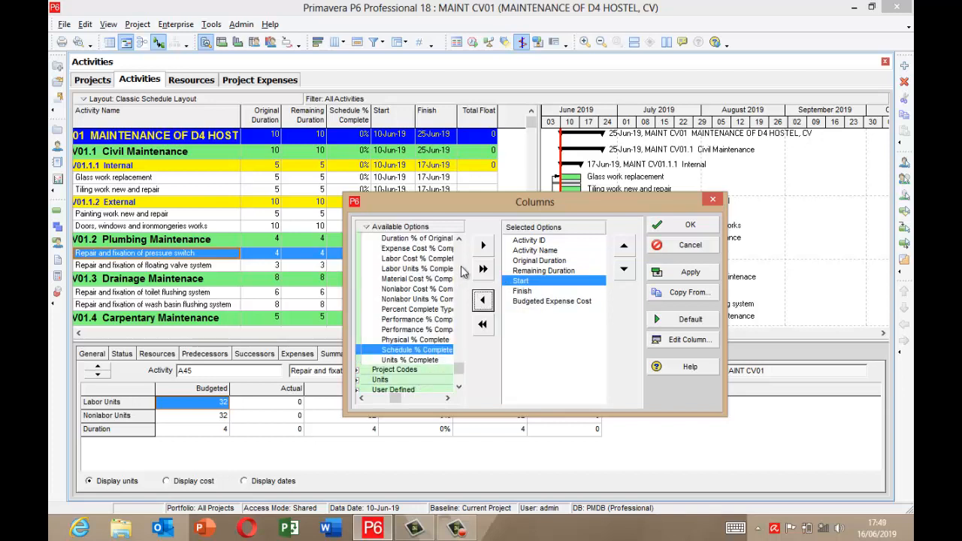
# Add the Budgeted Material Cost column and place it directly after Budgeted Expense Cost.
pyautogui.scroll(5, 451, 256)
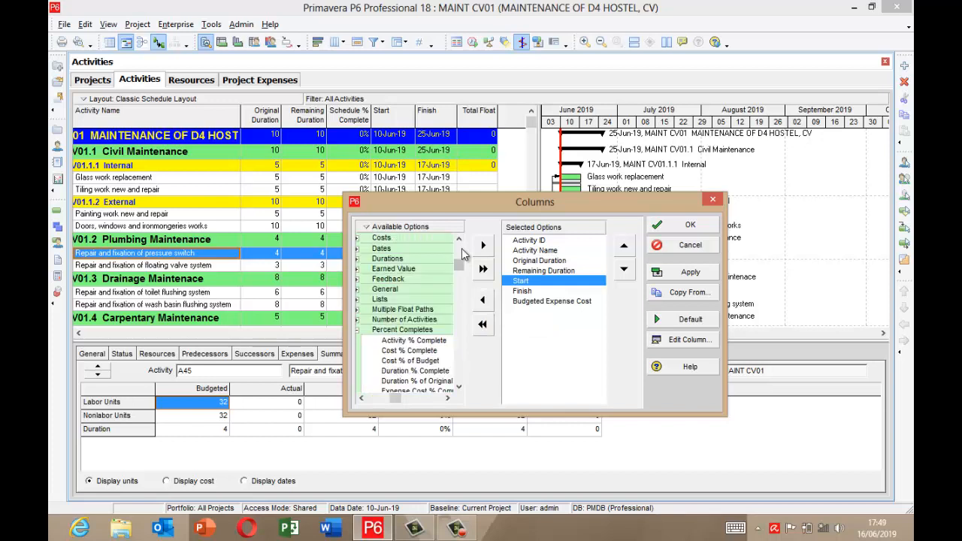
pyautogui.click(359, 331)
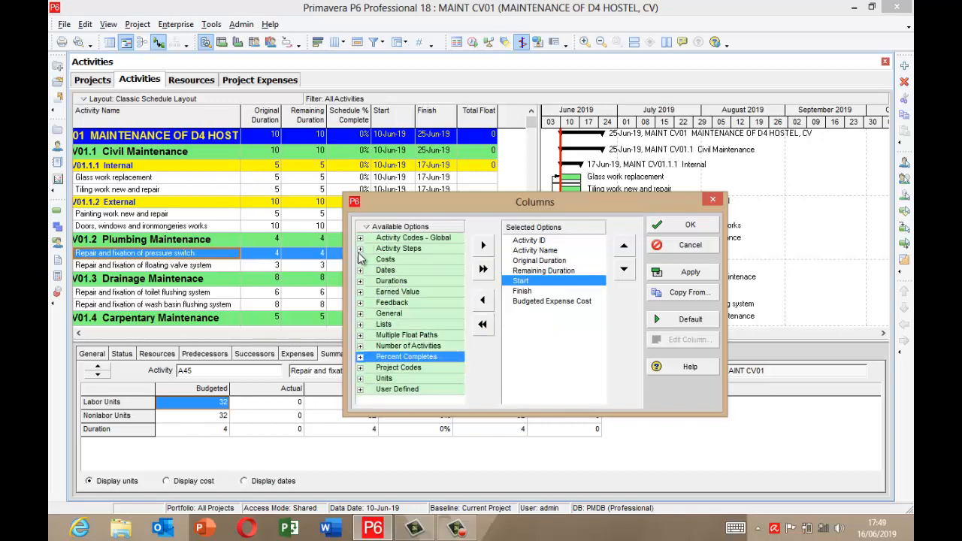
pyautogui.click(360, 259)
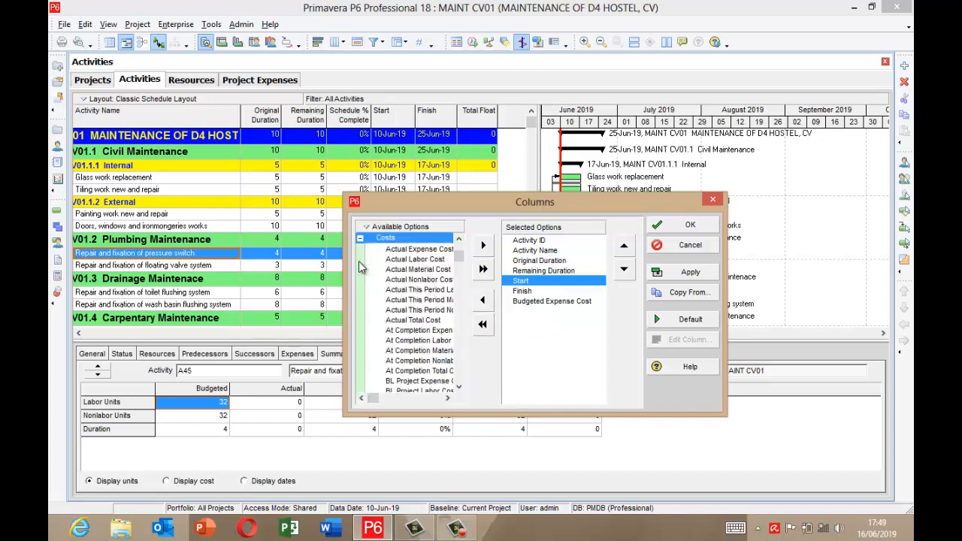
pyautogui.click(456, 357)
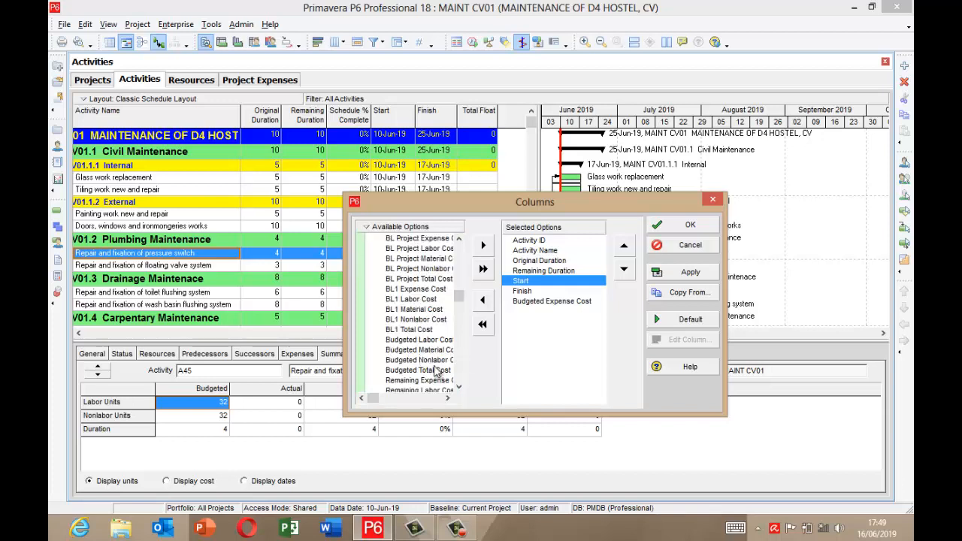
pyautogui.click(433, 350)
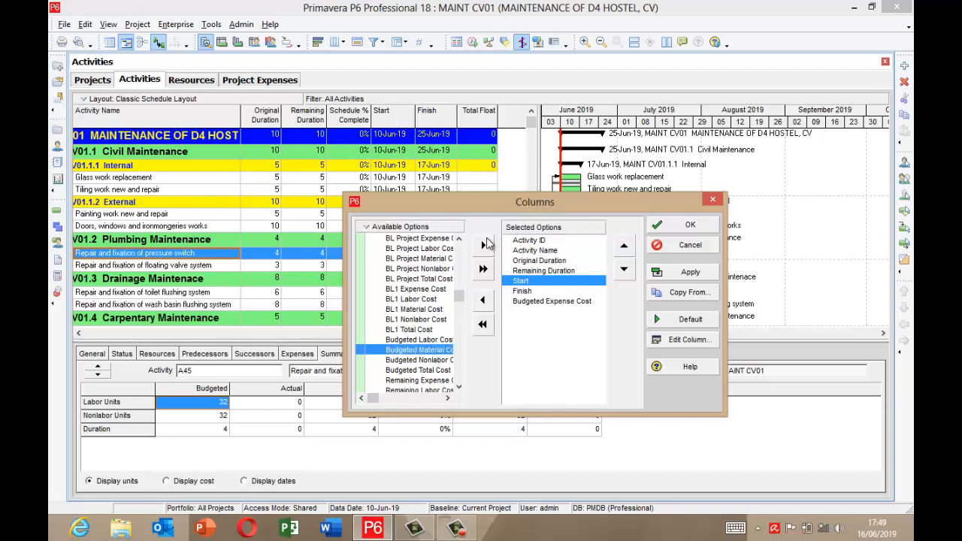
pyautogui.click(483, 246)
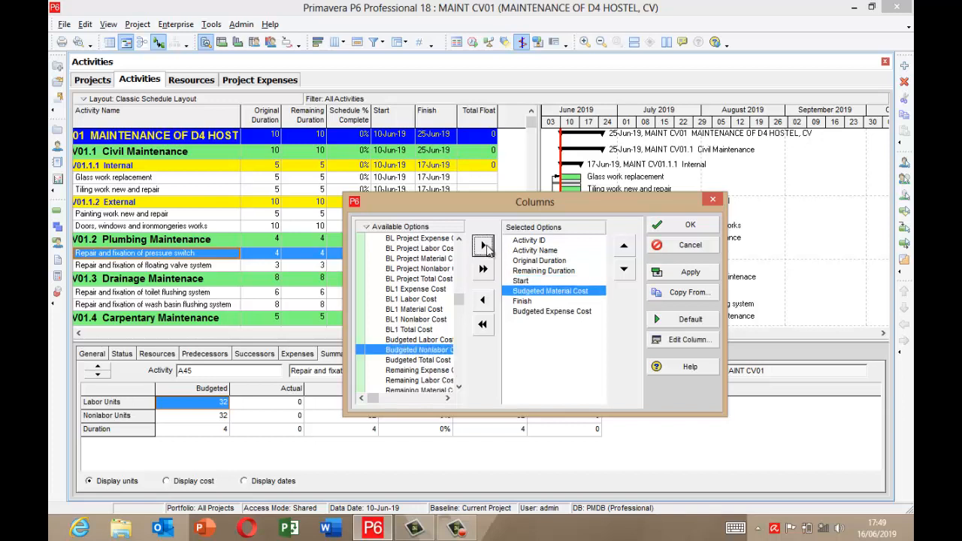
pyautogui.click(623, 269)
pyautogui.click(624, 270)
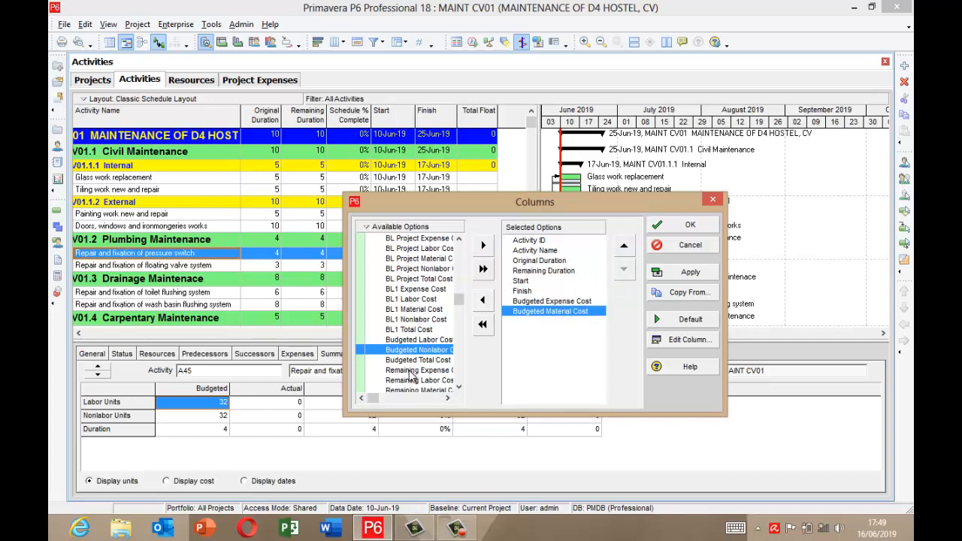
# Add the Budgeted Nonlabor Cost, Budgeted Labor Cost and Budgeted Total Cost columns at the end and accept the column selection.
pyautogui.click(459, 391)
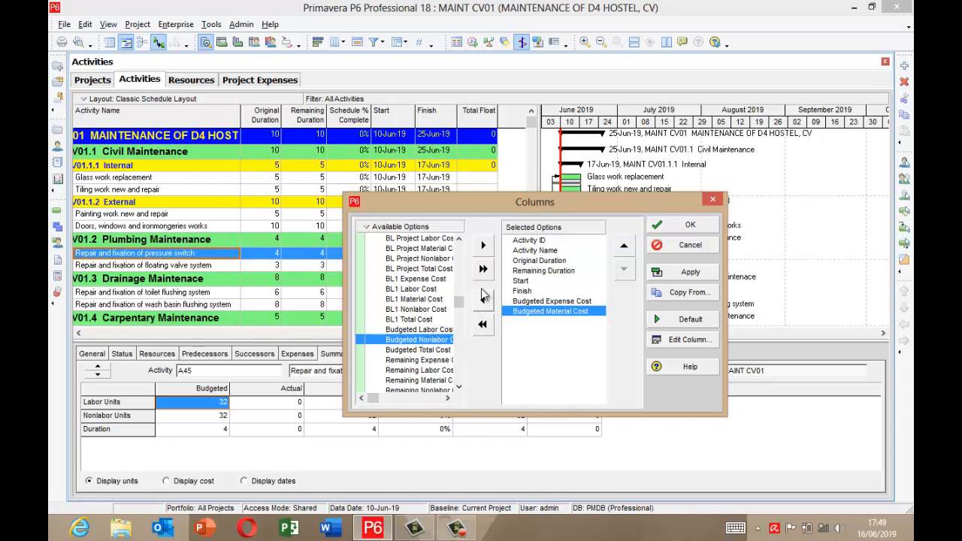
pyautogui.click(483, 245)
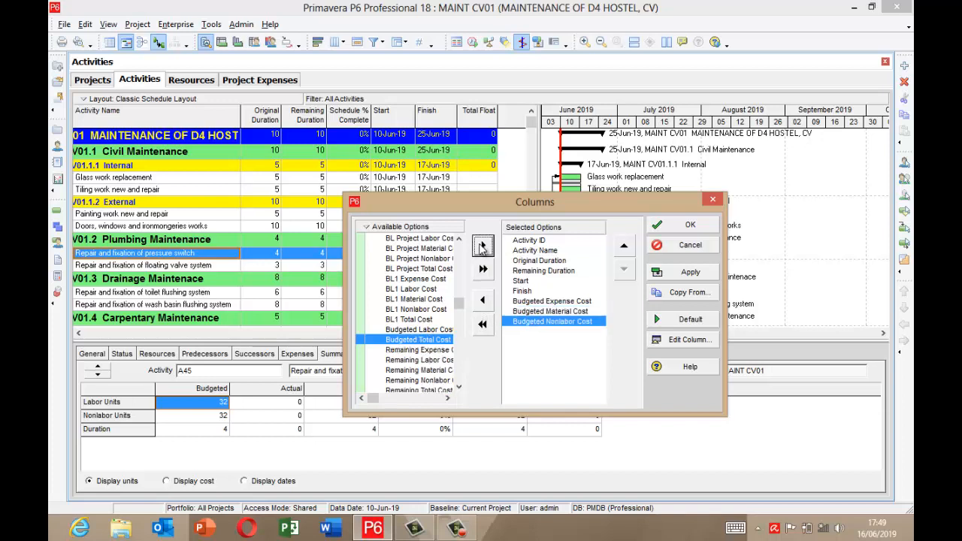
pyautogui.click(440, 331)
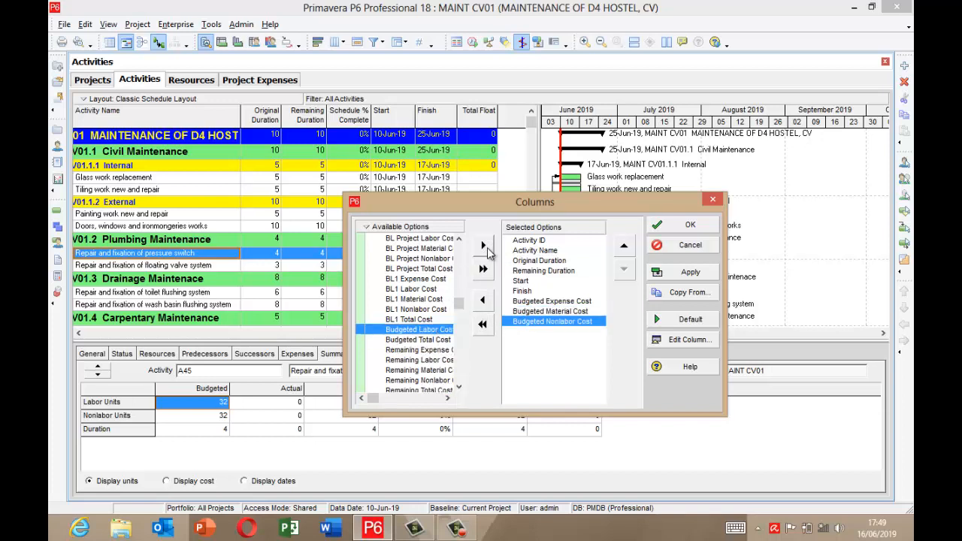
pyautogui.click(483, 245)
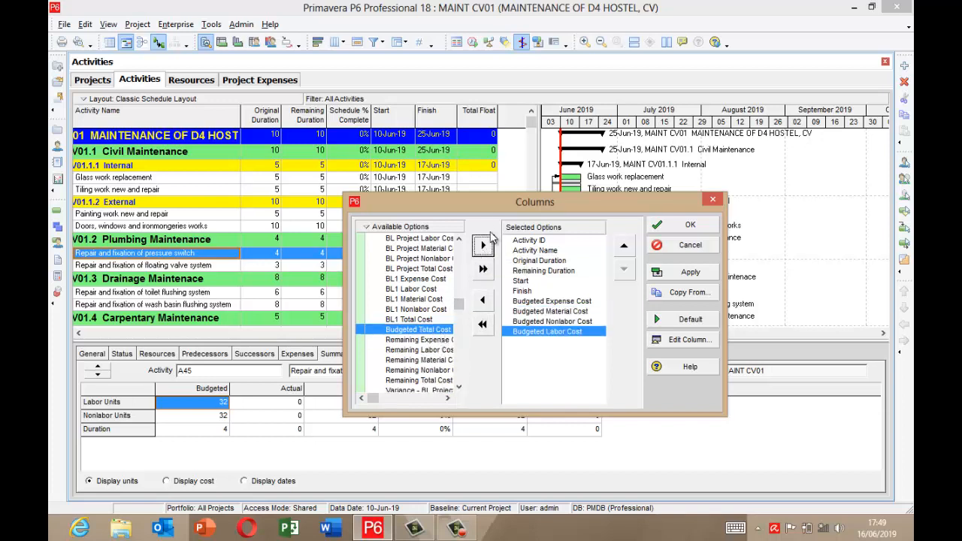
pyautogui.click(483, 246)
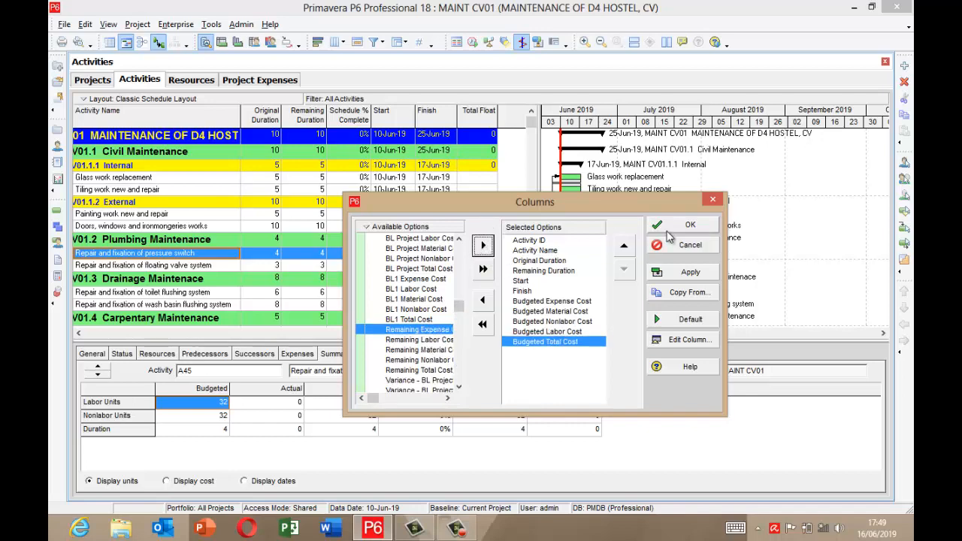
pyautogui.click(692, 225)
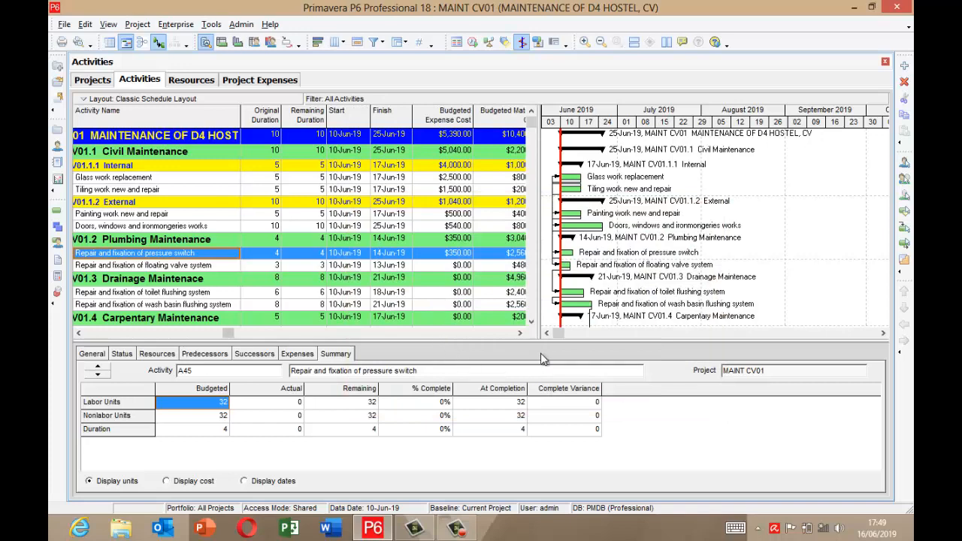
# Hide the bottom layout so only the activity table and Gantt chart are displayed.
pyautogui.click(519, 333)
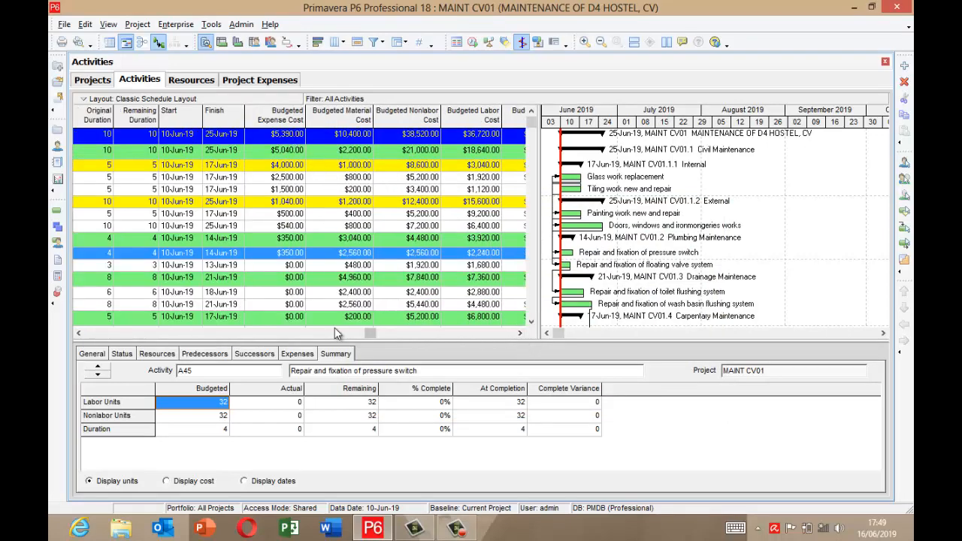
pyautogui.click(108, 24)
pyautogui.moveTo(130, 44)
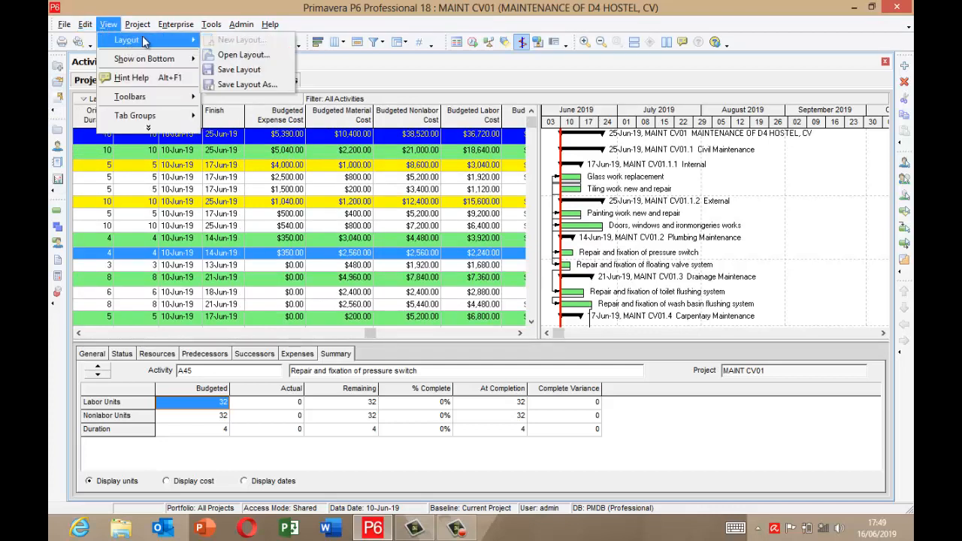
pyautogui.moveTo(167, 61)
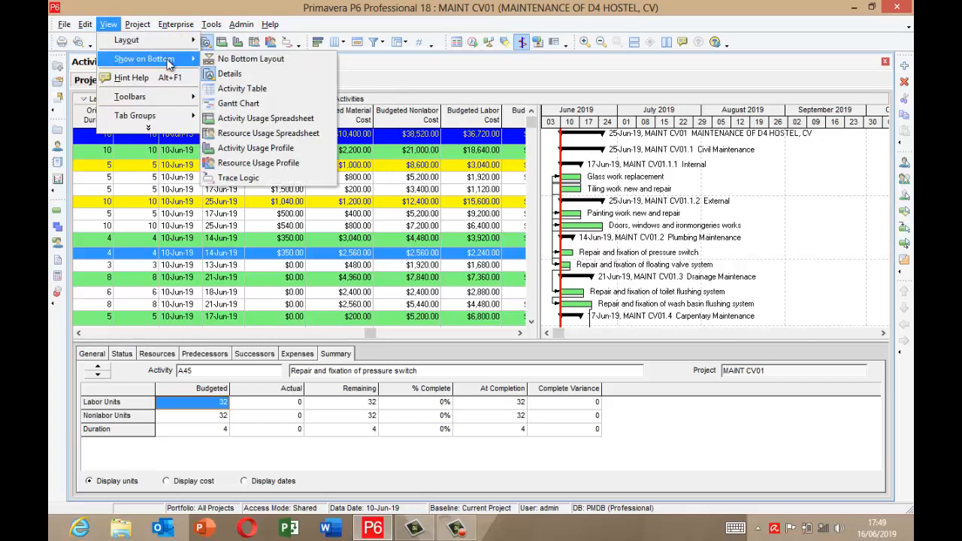
pyautogui.click(255, 61)
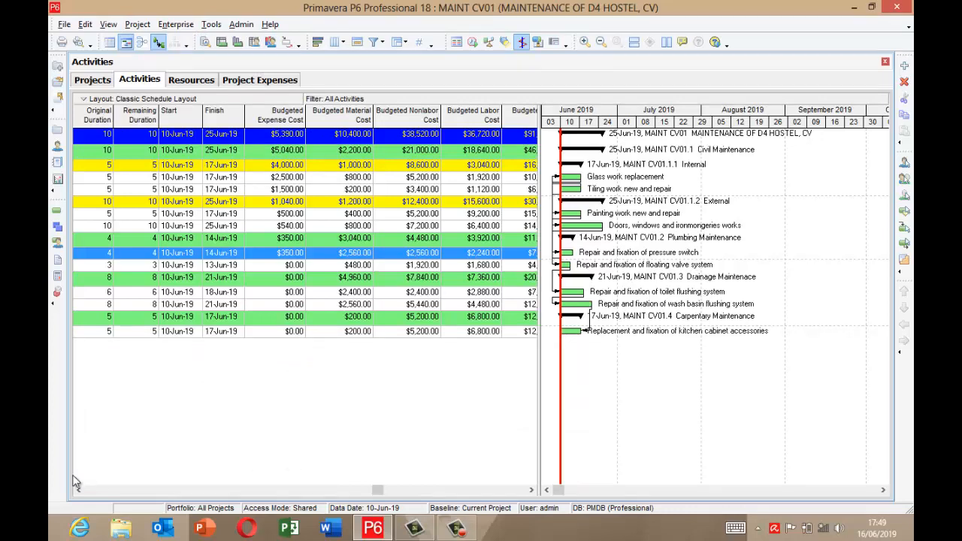
# Widen the activity table against the Gantt chart and narrow the Activity Name column to fit more of the budgeted cost columns.
pyautogui.click(77, 492)
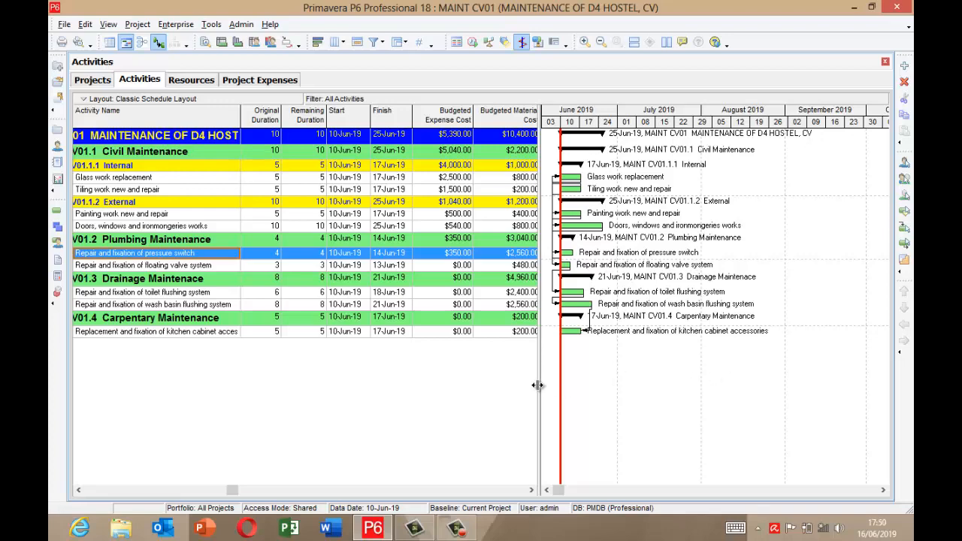
pyautogui.moveTo(538, 385); pyautogui.dragTo(637, 385)
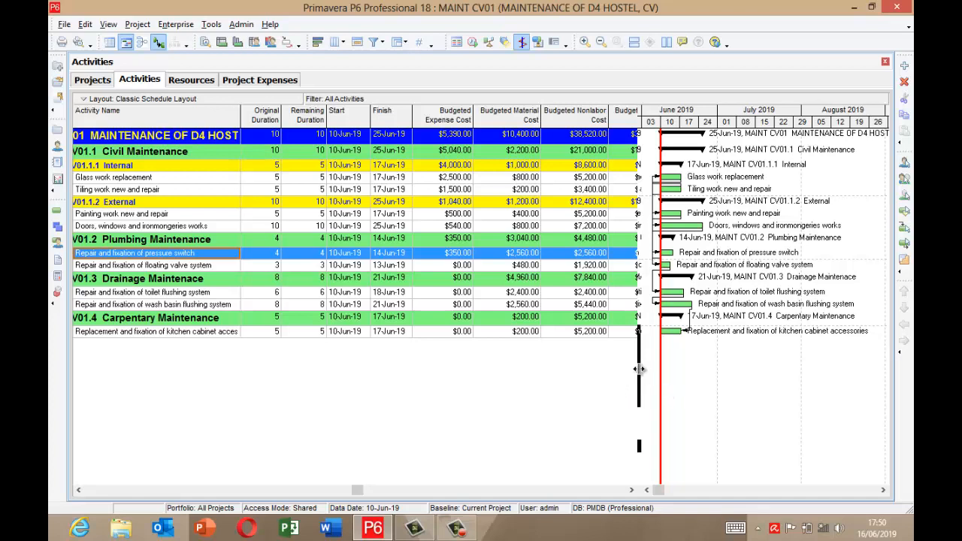
pyautogui.moveTo(638, 369); pyautogui.dragTo(666, 369)
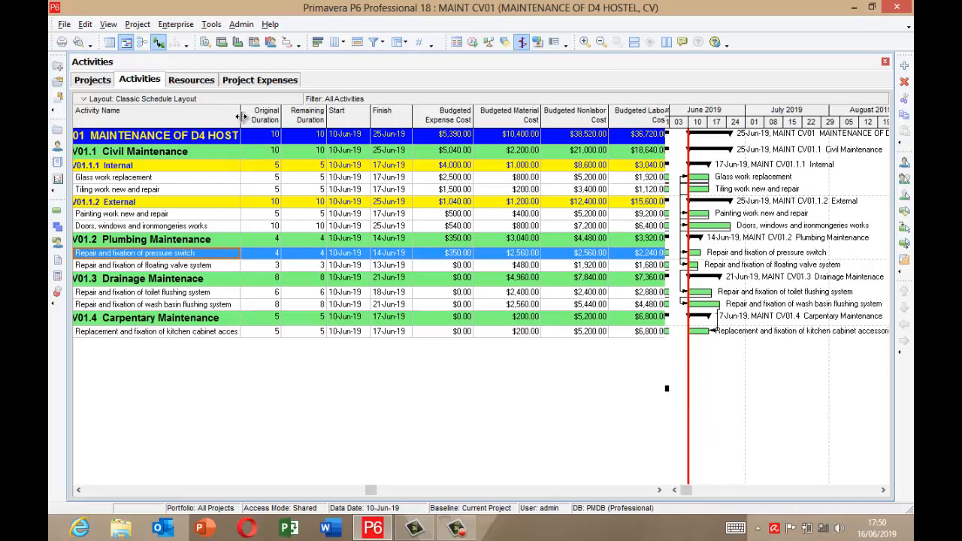
pyautogui.moveTo(241, 114); pyautogui.dragTo(211, 113)
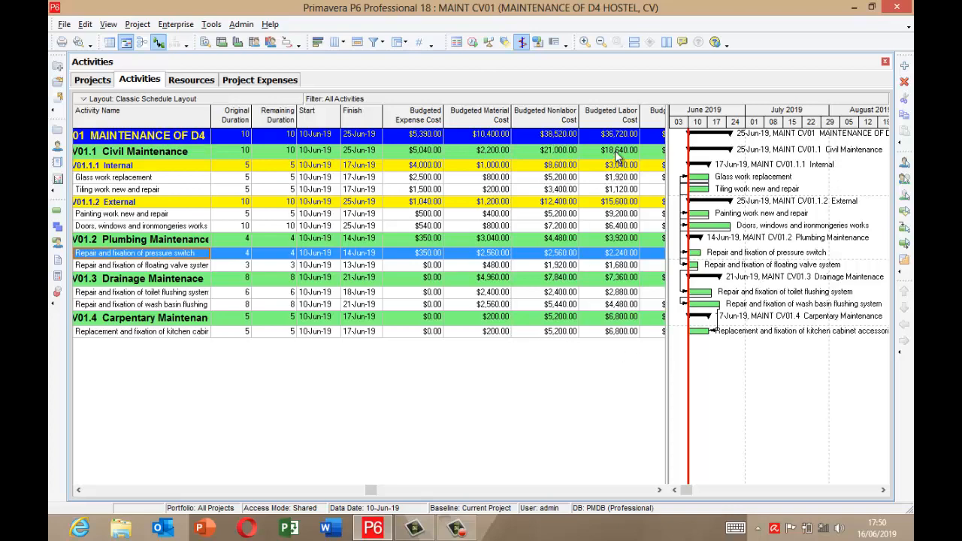
# Examine the budgeted expense, material, nonlabor, labor and total costs of the project and its activities.
pyautogui.click(659, 490)
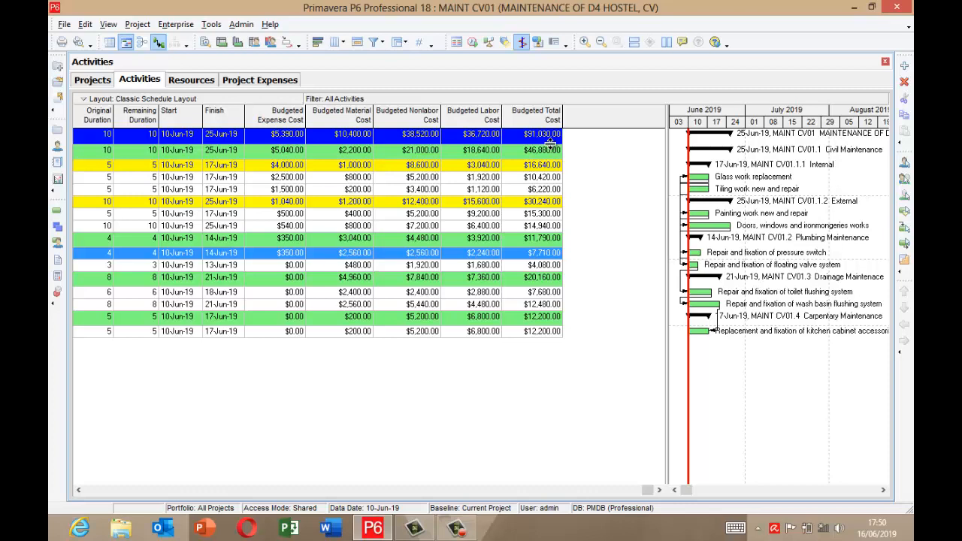
pyautogui.click(102, 489)
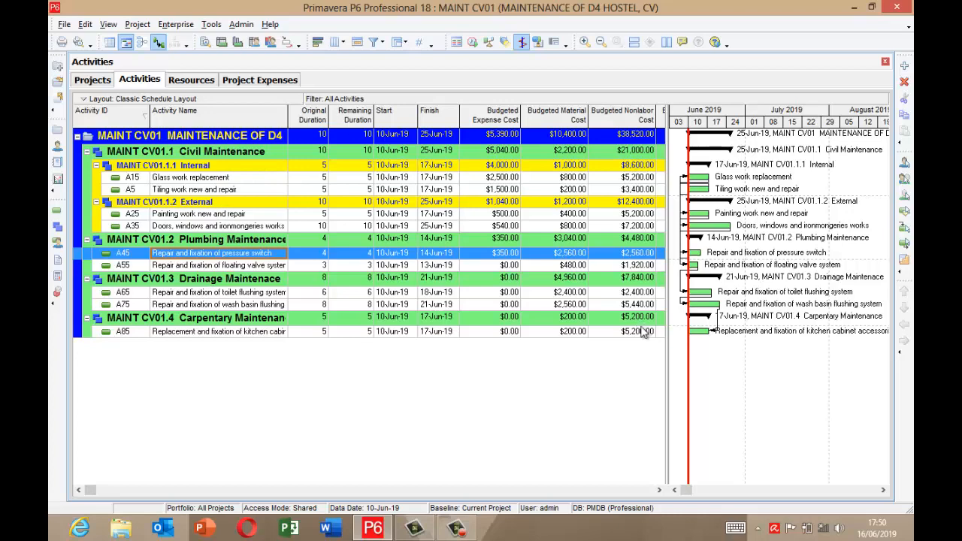
pyautogui.click(658, 490)
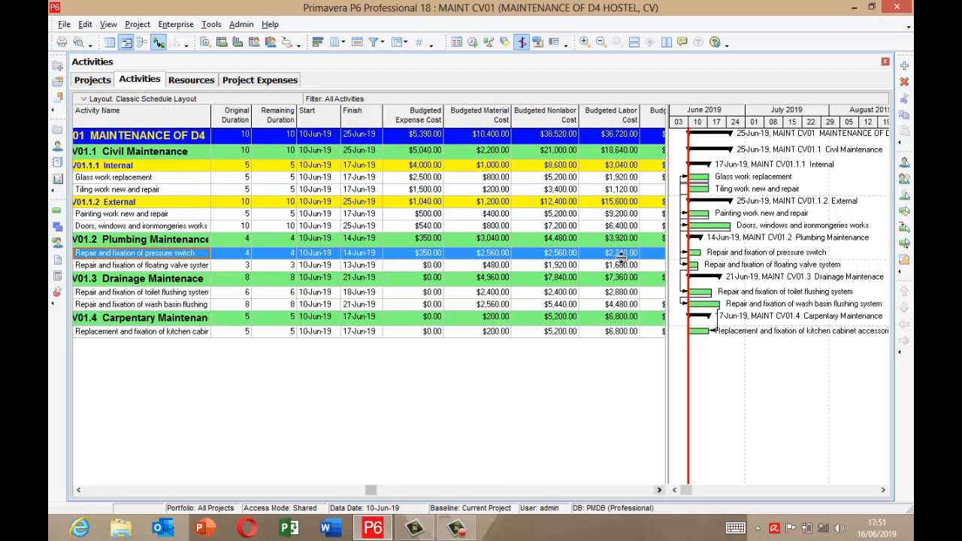
pyautogui.click(658, 490)
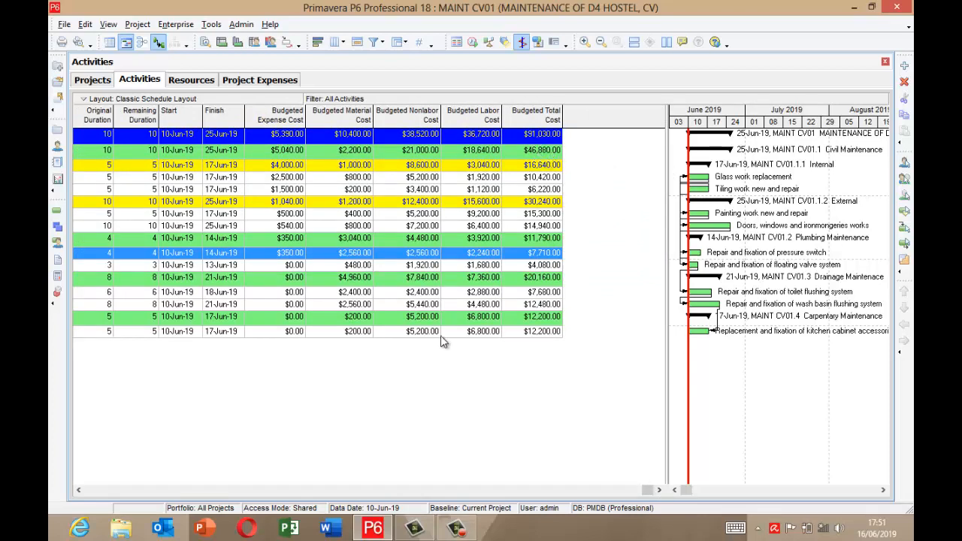
pyautogui.click(78, 489)
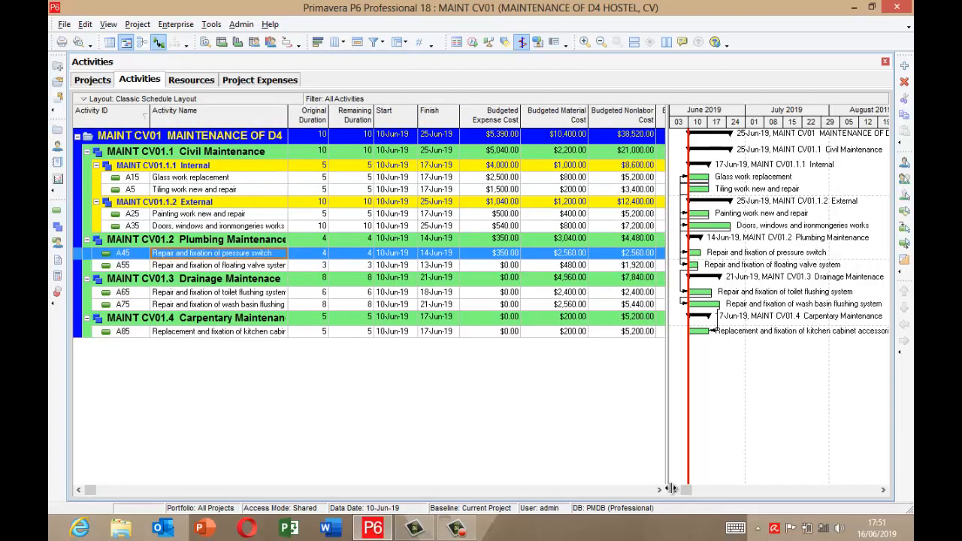
# Compare the Budgeted Total Cost of the Plumbing, Drainage and Carpentary Maintenance WBS levels with the overall project cost.
pyautogui.click(616, 238)
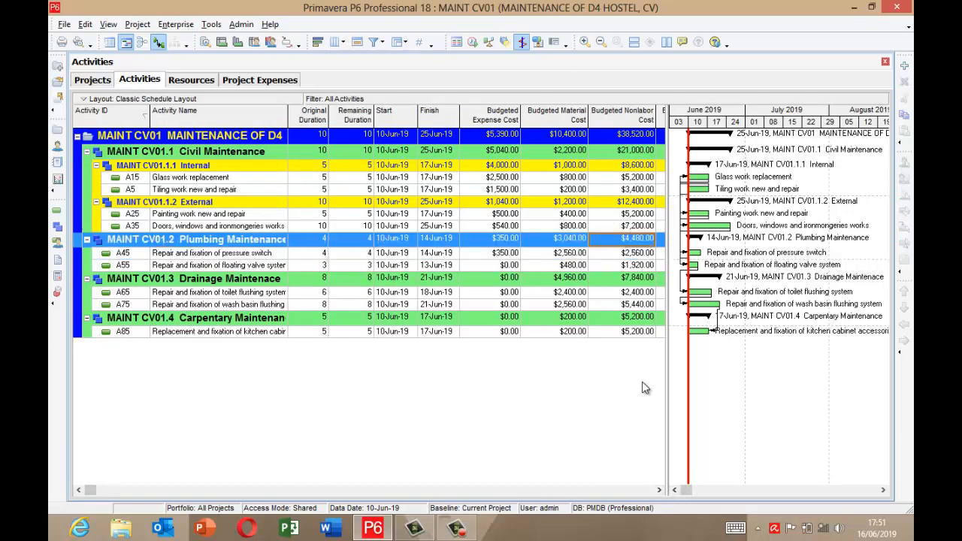
pyautogui.click(659, 490)
pyautogui.click(659, 490)
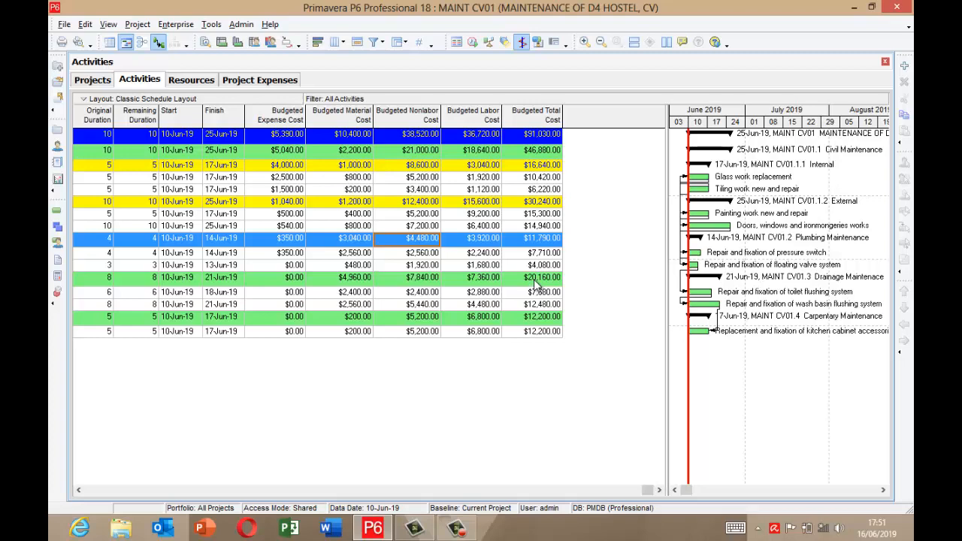
pyautogui.click(169, 490)
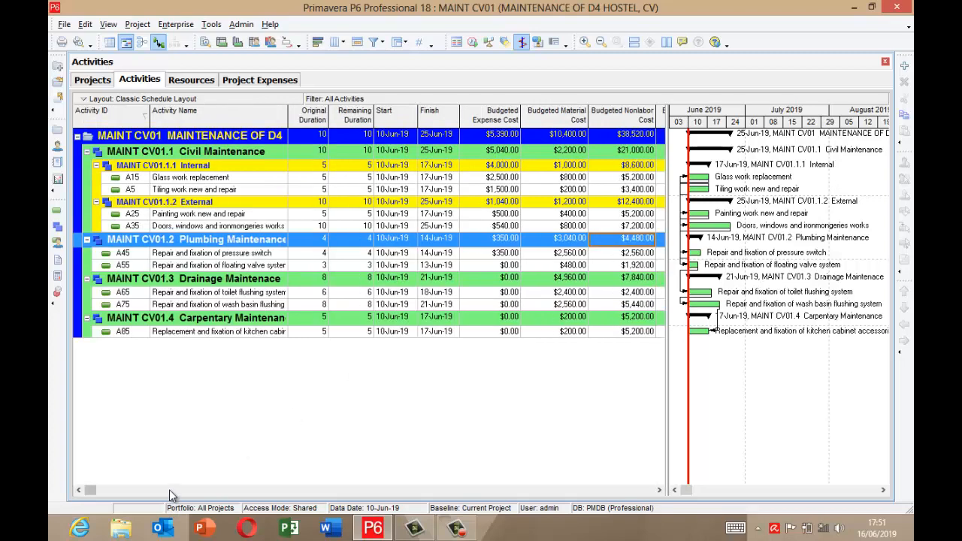
pyautogui.click(633, 489)
pyautogui.click(537, 279)
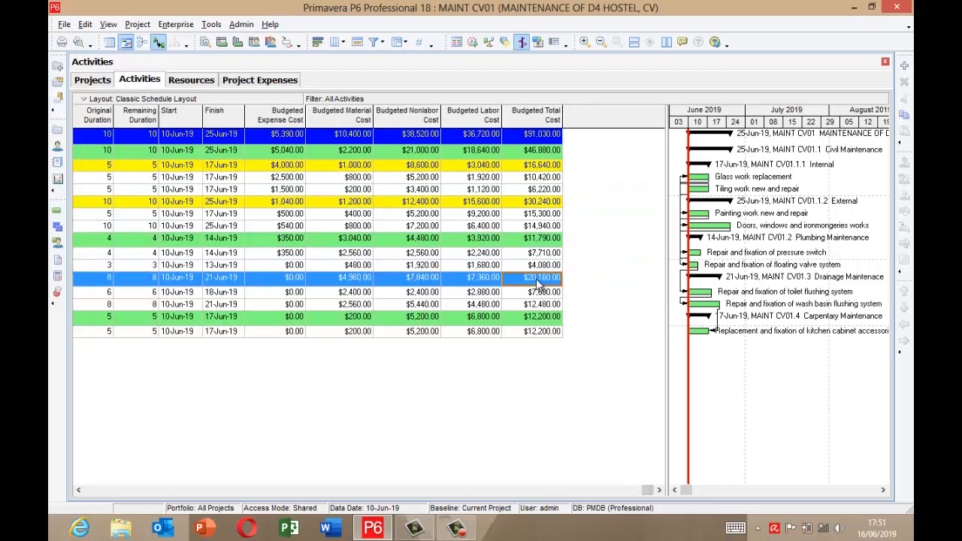
pyautogui.click(531, 318)
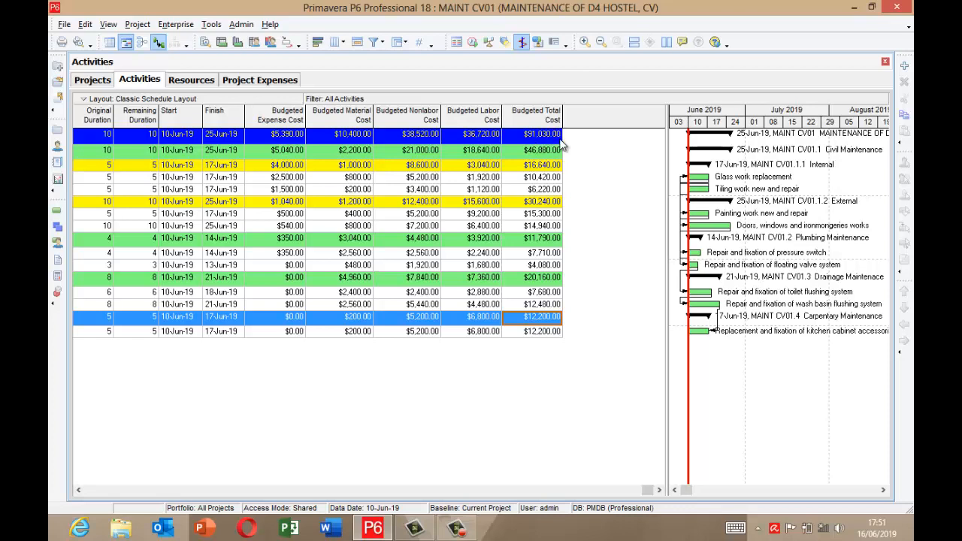
pyautogui.click(78, 490)
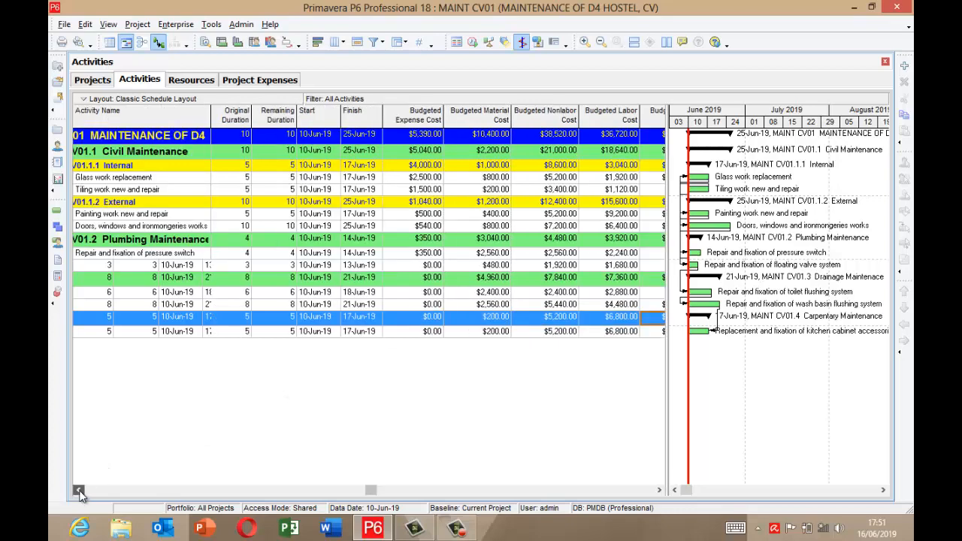